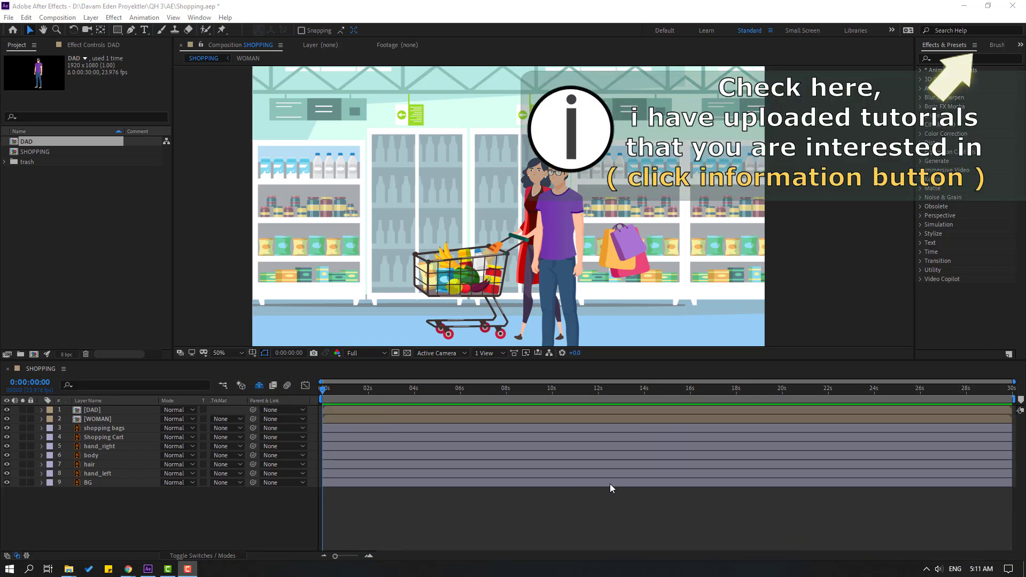
Step: Add a new null object layer and centre its anchor point with Pan Behind
right_click(104, 502)
mouse_move(161, 386)
click(272, 448)
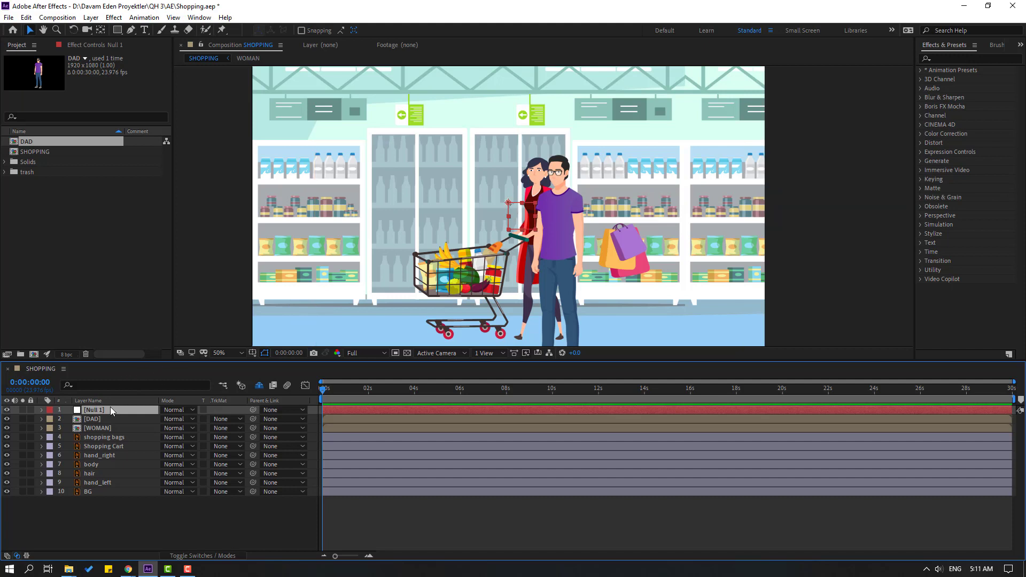
click(100, 31)
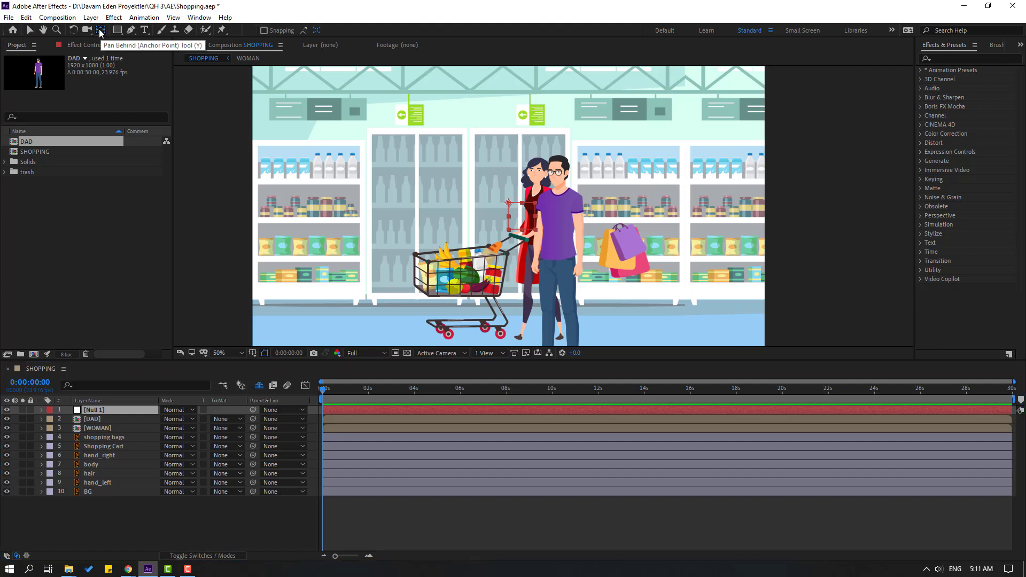
key(ctrl+alt+Home)
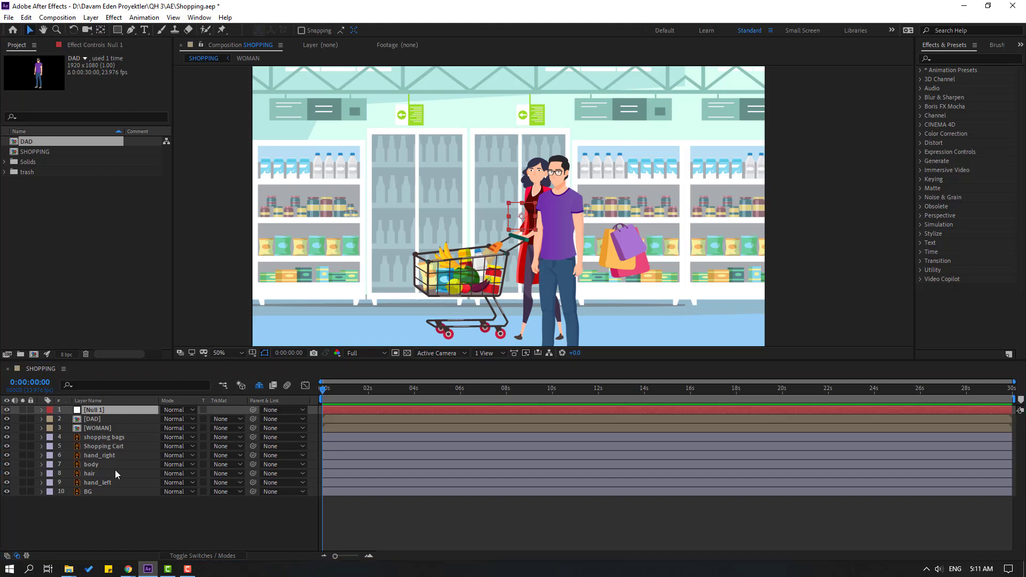
Step: Parent layers 2–10 to the null and rename it CAMERA
click(106, 505)
drag(81, 518, 96, 419)
drag(255, 419, 88, 410)
click(97, 411)
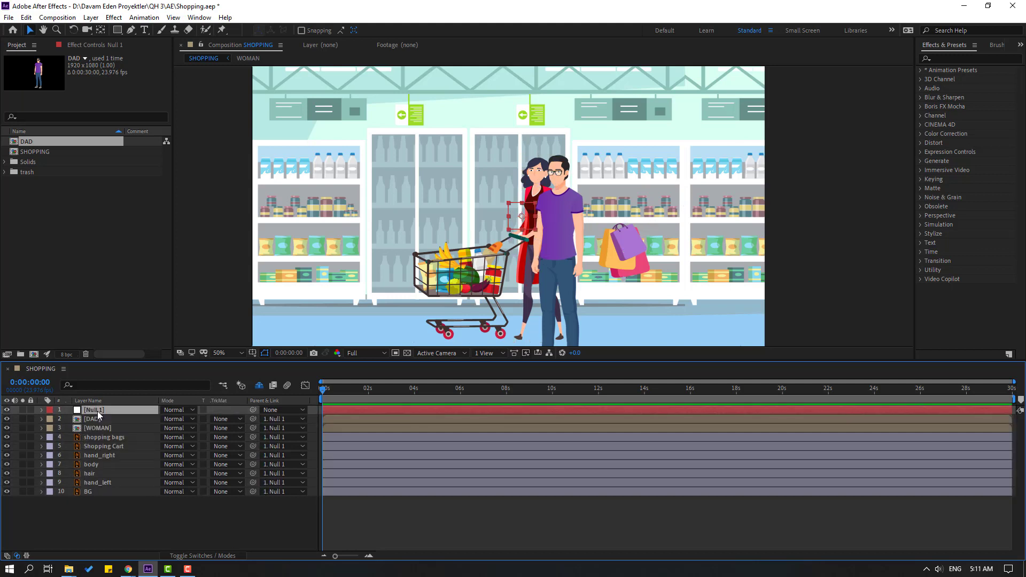
key(Return)
text(CAMERA)
click(97, 514)
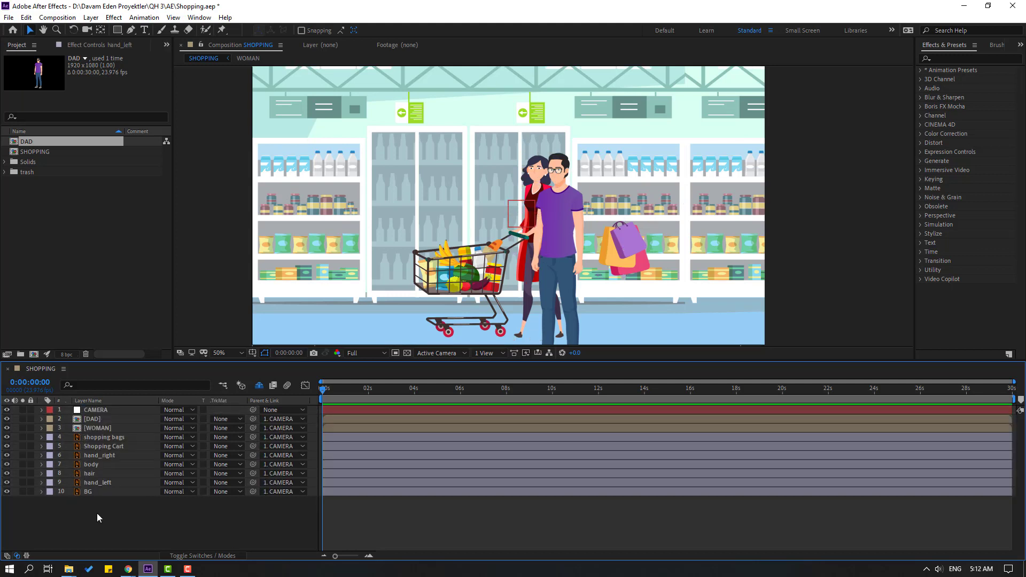
Step: Parent hand_left and hand_right to the body layer
click(103, 484)
ctrl+click(110, 456)
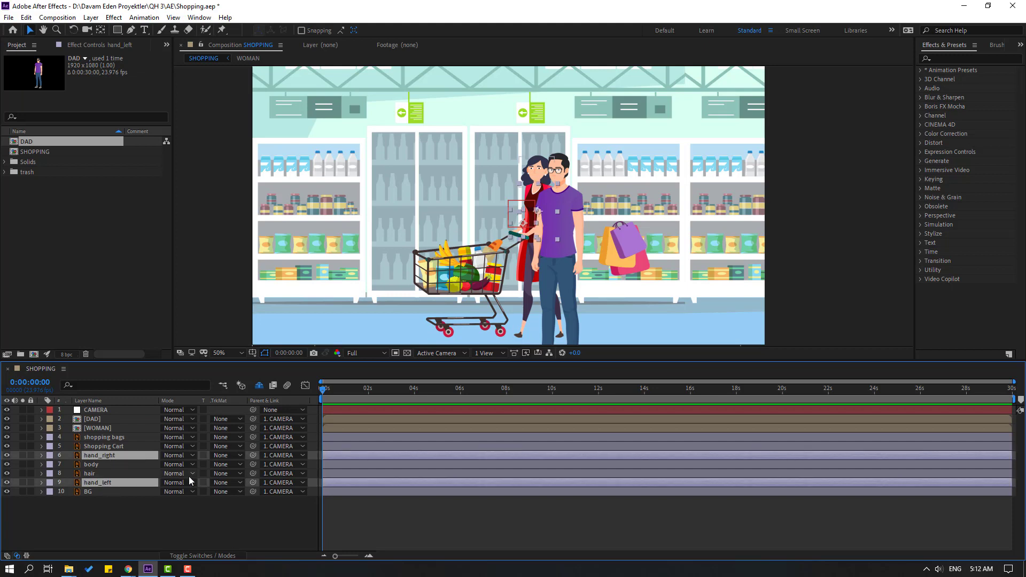
drag(252, 454, 95, 465)
click(90, 466)
click(8, 463)
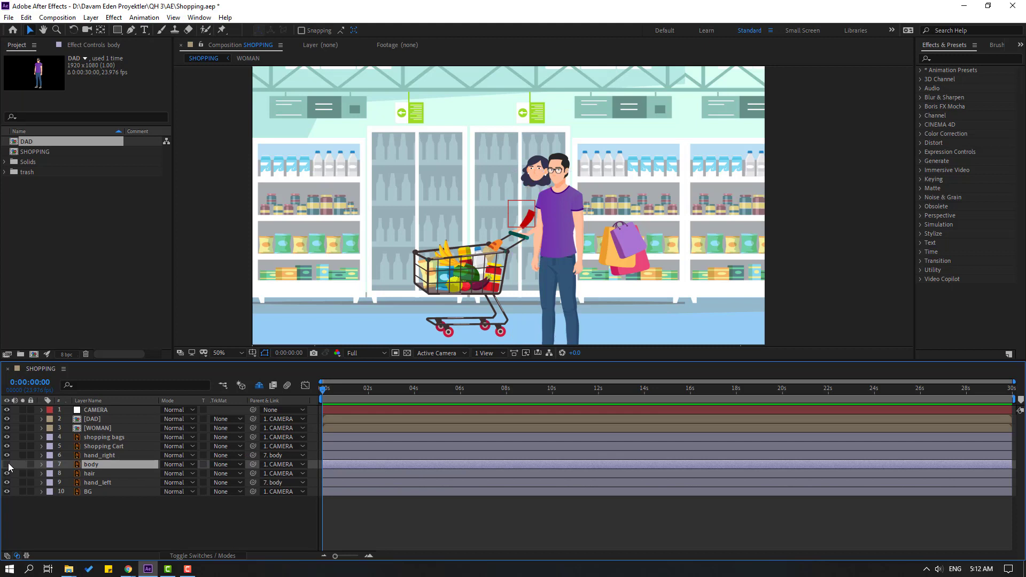
click(8, 463)
click(101, 512)
Step: Parent hair to the WOMAN layer, and WOMAN to body
click(85, 474)
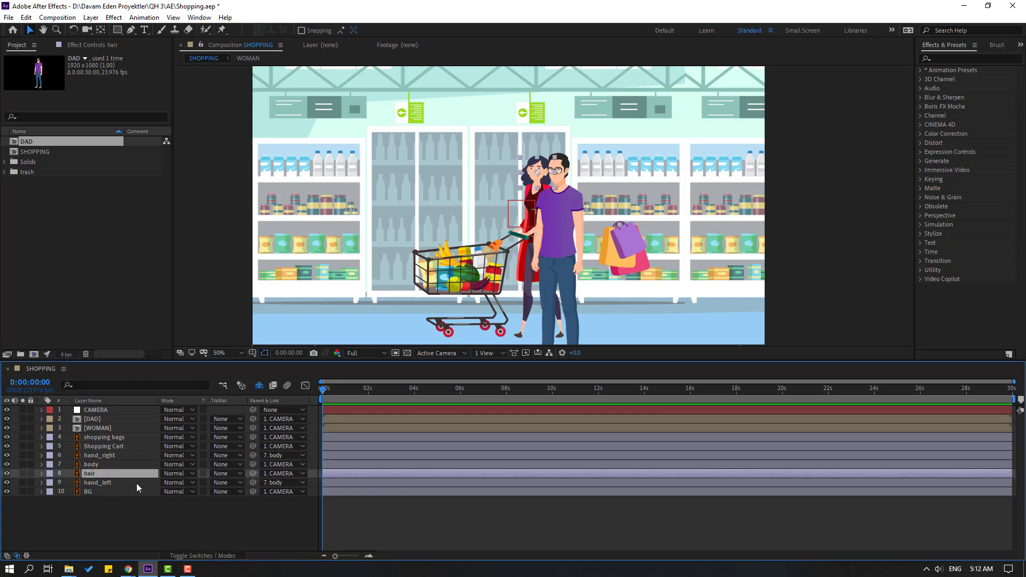
drag(253, 474, 111, 431)
click(112, 428)
drag(253, 428, 89, 466)
Step: Nudge the body slightly in the scene and parent Shopping Cart to body
click(89, 466)
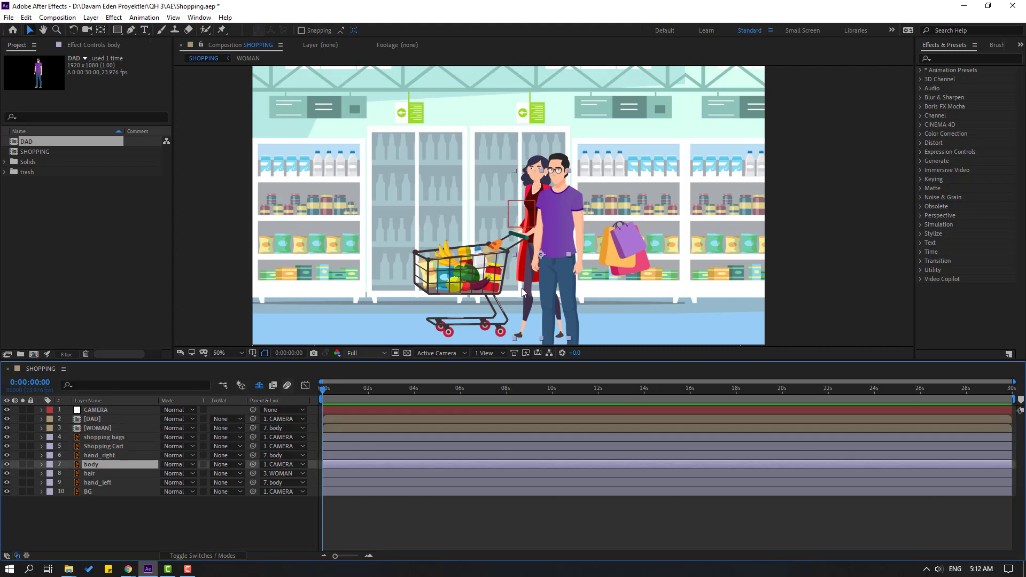
drag(560, 243, 540, 252)
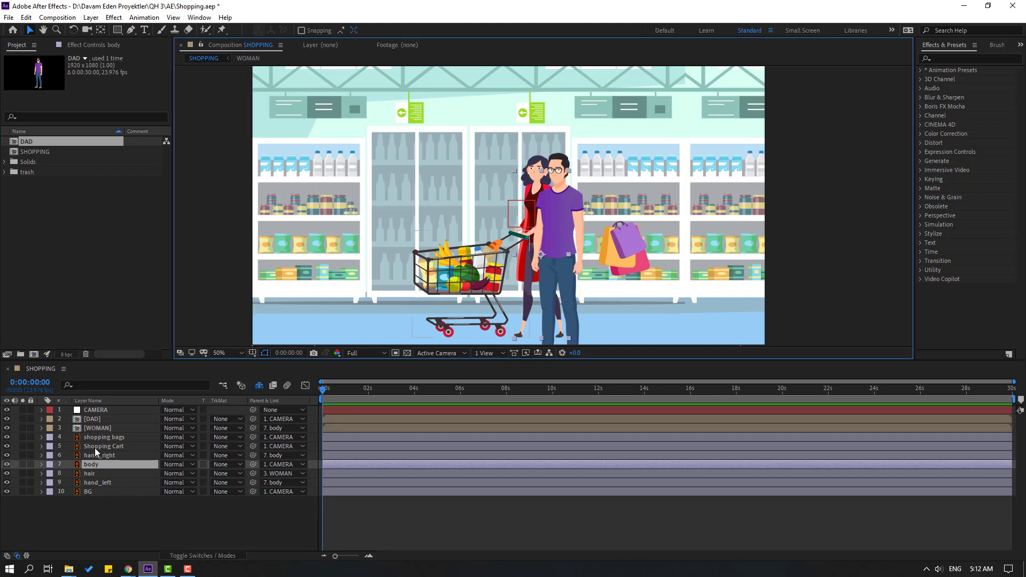
click(94, 448)
drag(252, 444, 88, 464)
click(106, 491)
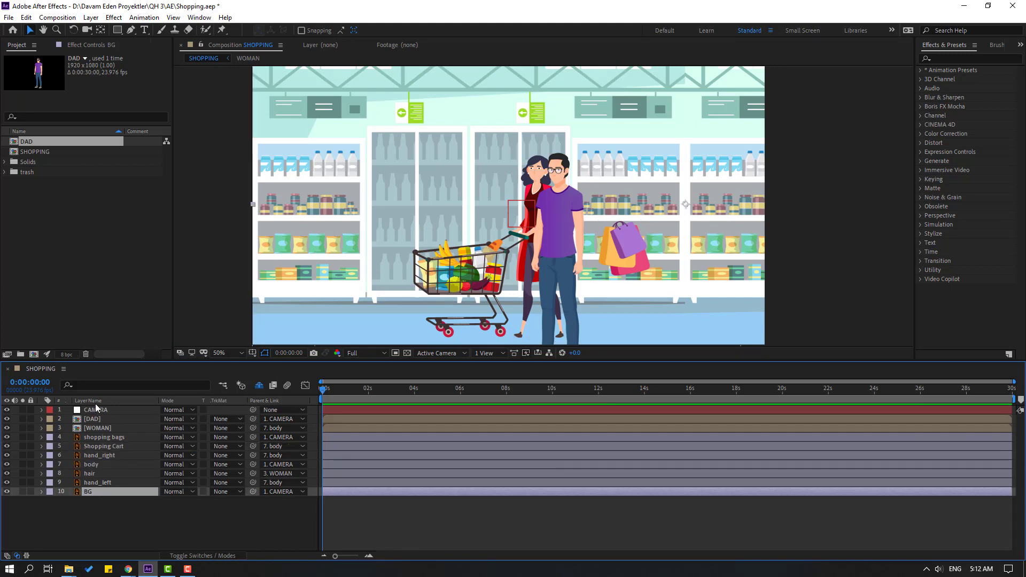
Step: Scale the CAMERA null to about 241% and reposition it to frame the couple closely
click(93, 411)
key(s)
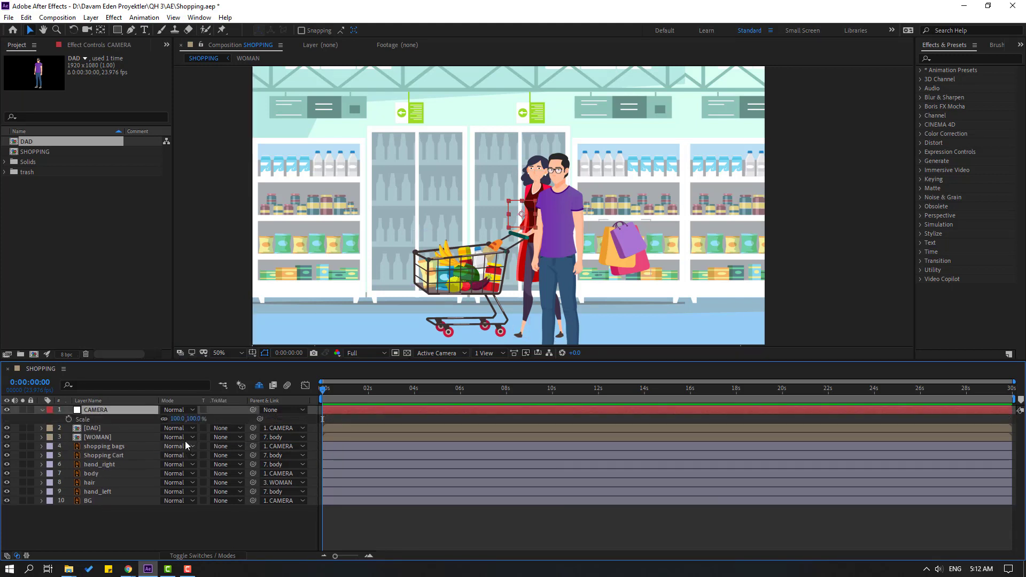
drag(178, 420, 215, 419)
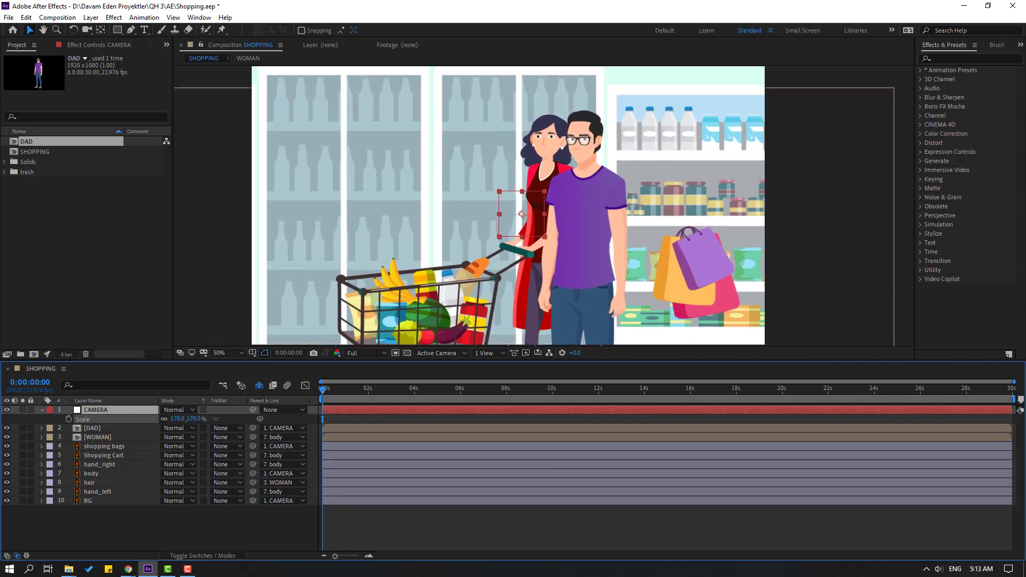
mouse_move(534, 232)
mouse_down()
mouse_move(556, 251)
mouse_move(539, 238)
mouse_up()
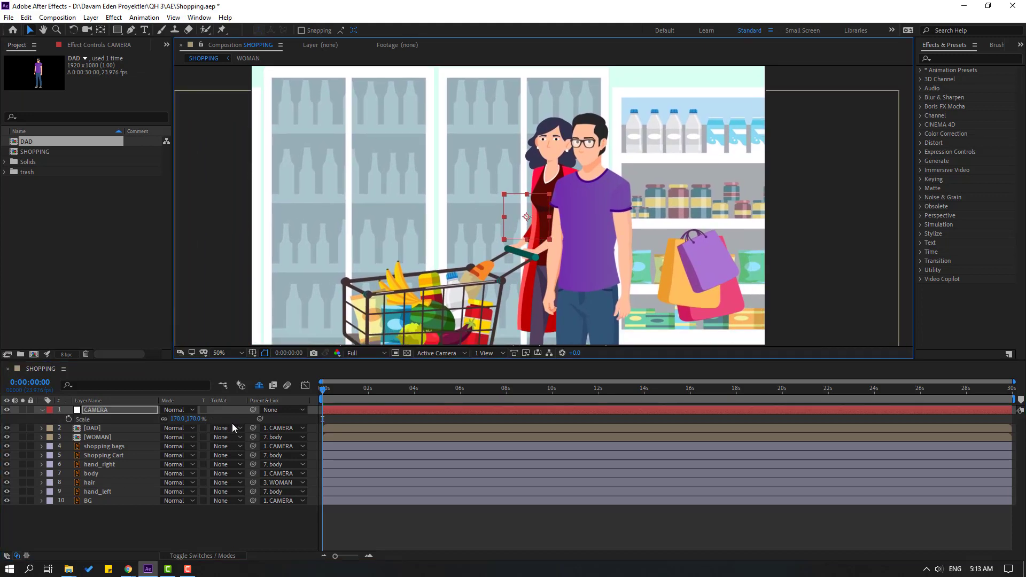
mouse_move(179, 421)
mouse_down()
mouse_move(220, 410)
mouse_move(170, 421)
mouse_up()
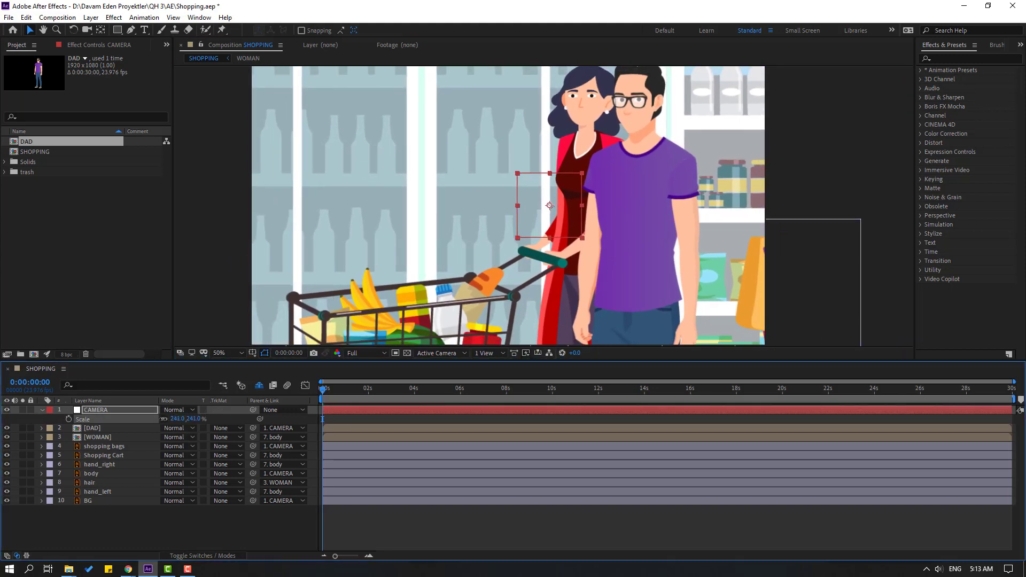
drag(546, 217, 547, 235)
Step: Set the Shopping Cart layer's parent to None
key(F2)
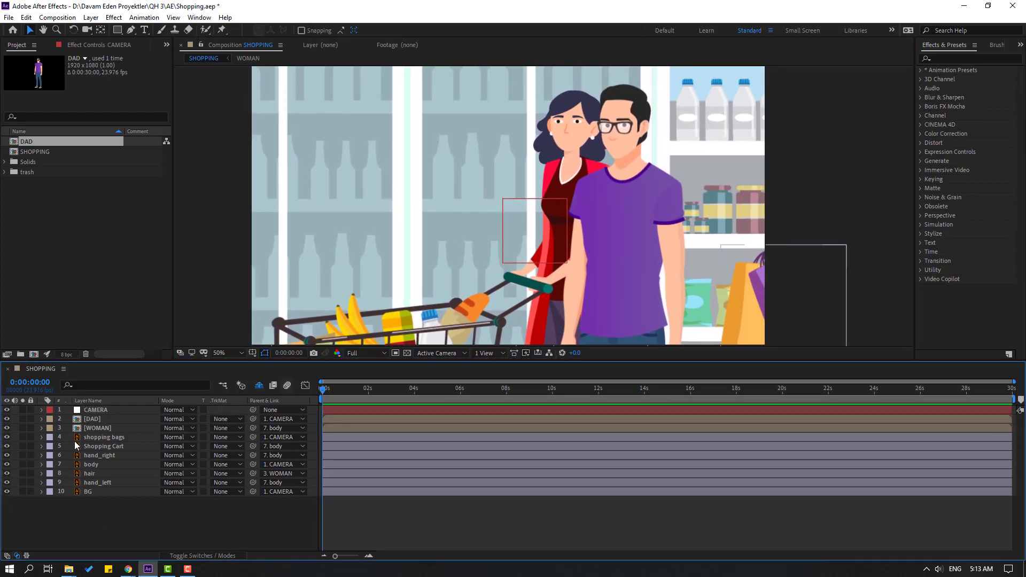
click(99, 448)
click(277, 447)
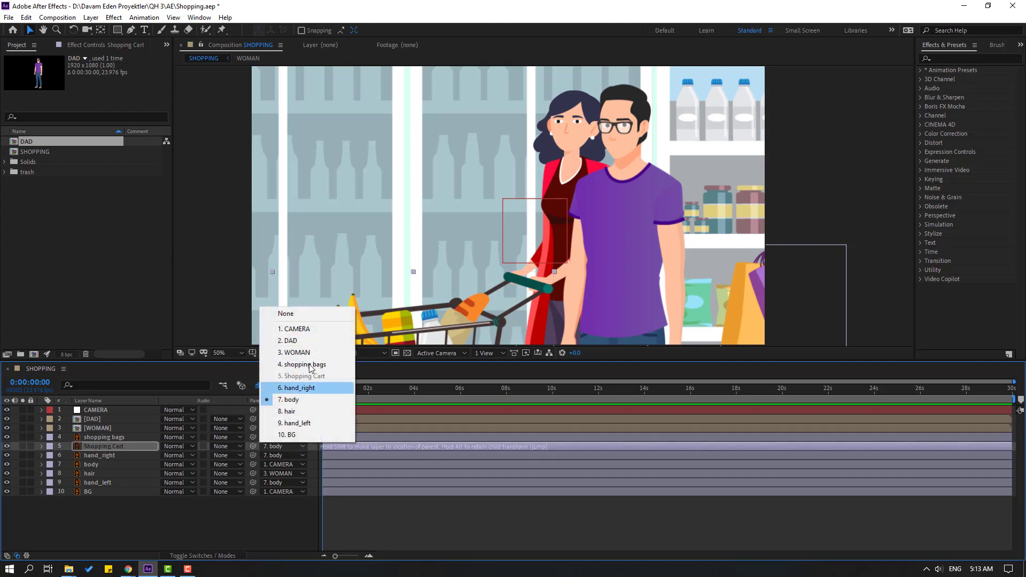
click(281, 314)
click(101, 539)
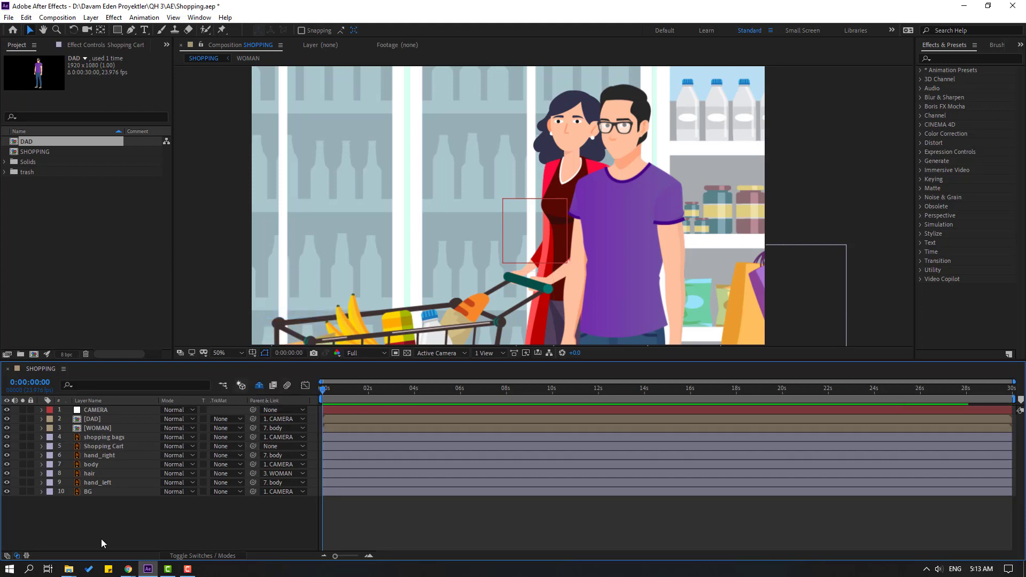
Step: Keyframe body Position at frame 0, a dip at frame 10, and back at frame 20, then preview
click(92, 466)
key(p)
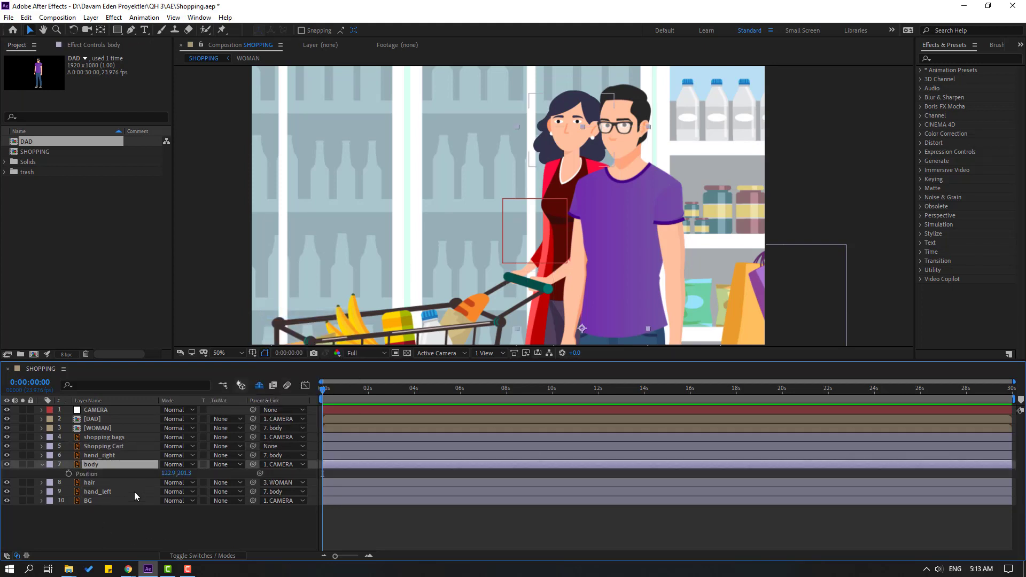
click(68, 473)
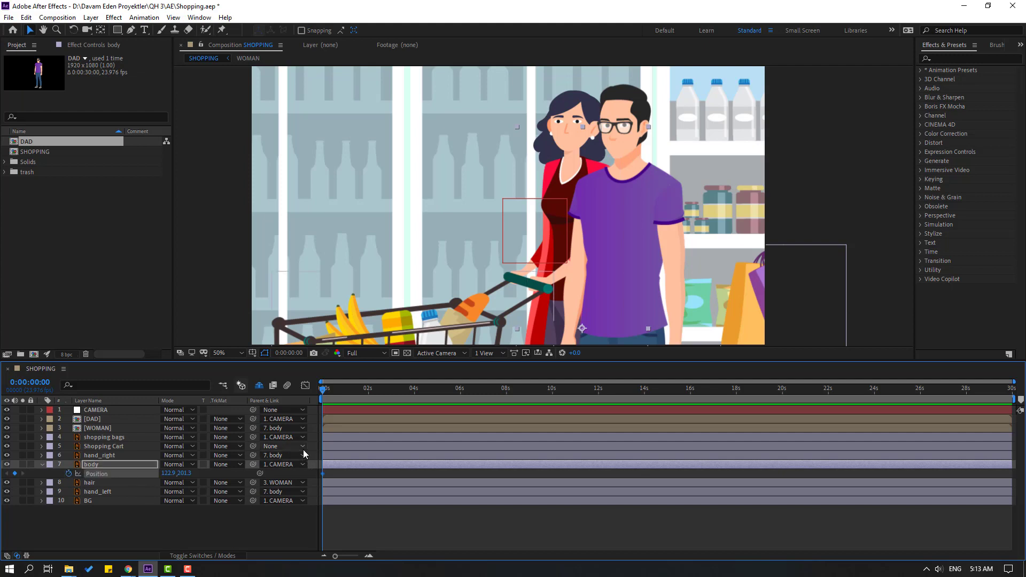
key(shift+Page_Down)
drag(184, 476, 187, 477)
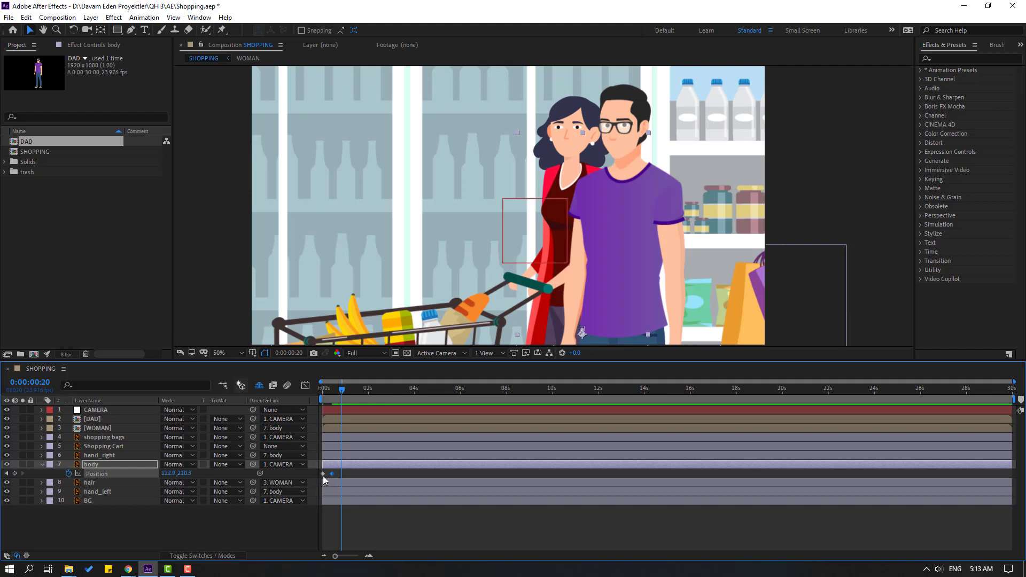
key(ctrl+v)
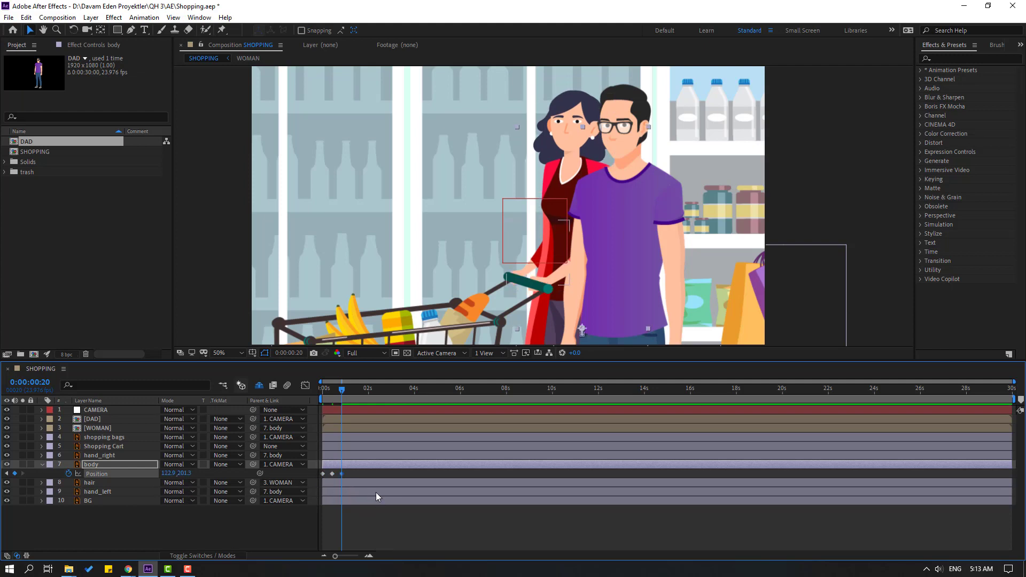
key(n)
key(space)
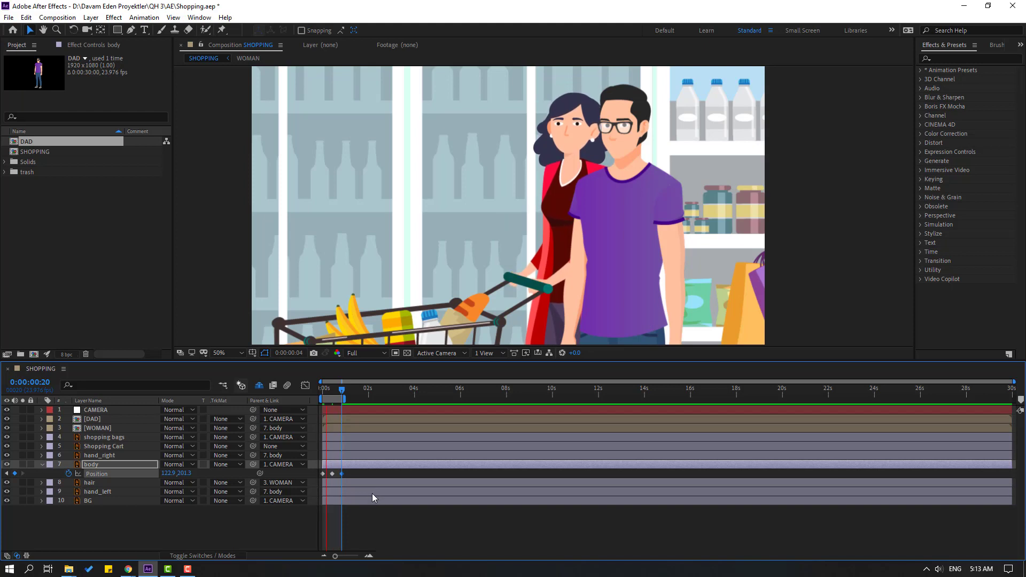
key(space)
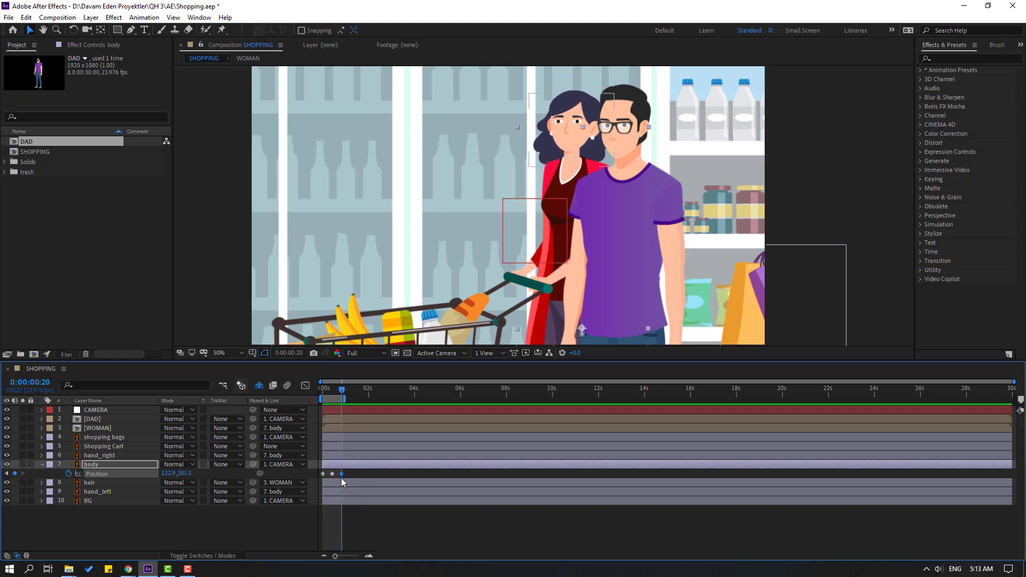
Step: Apply Easy Ease to the three body Position keyframes
drag(342, 480, 323, 478)
right_click(322, 478)
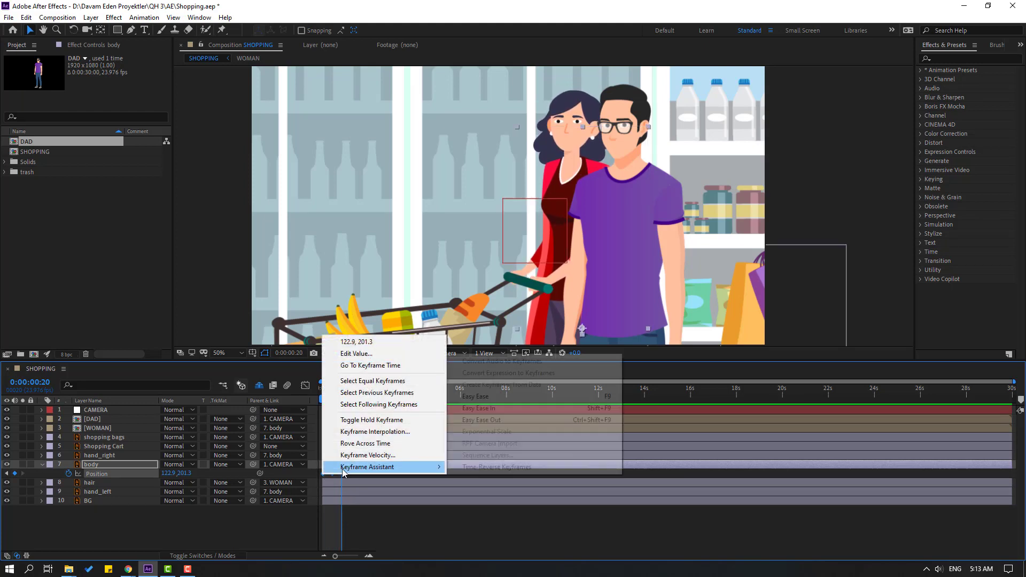
mouse_move(367, 468)
click(535, 407)
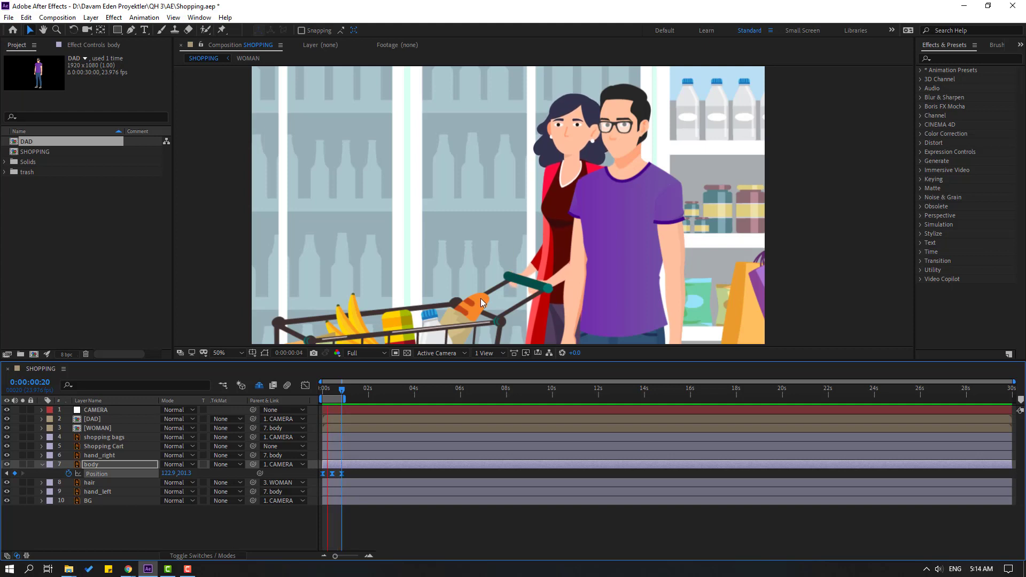
Step: Rename the DAD layer to MAN
key(space)
click(322, 398)
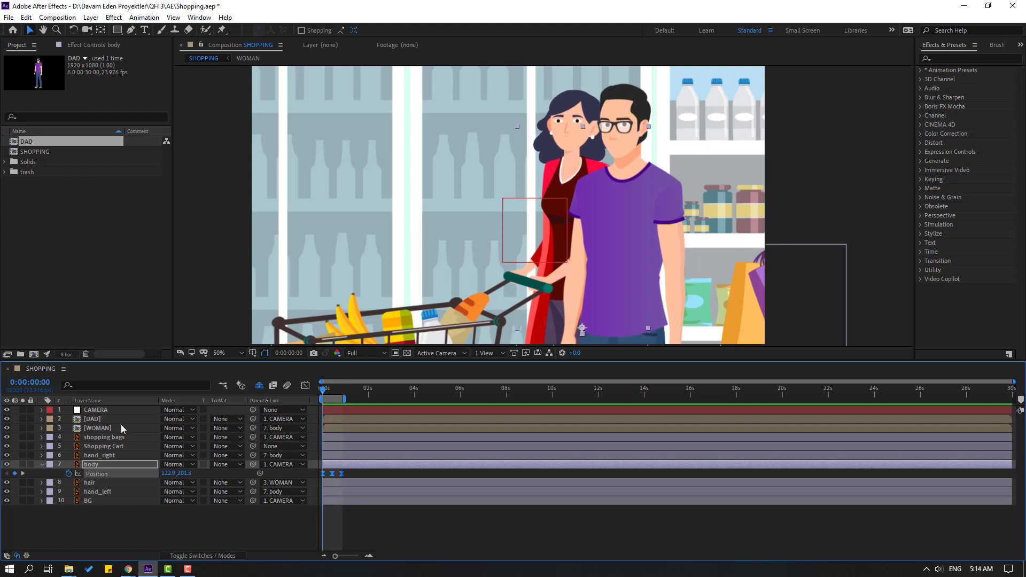
click(96, 422)
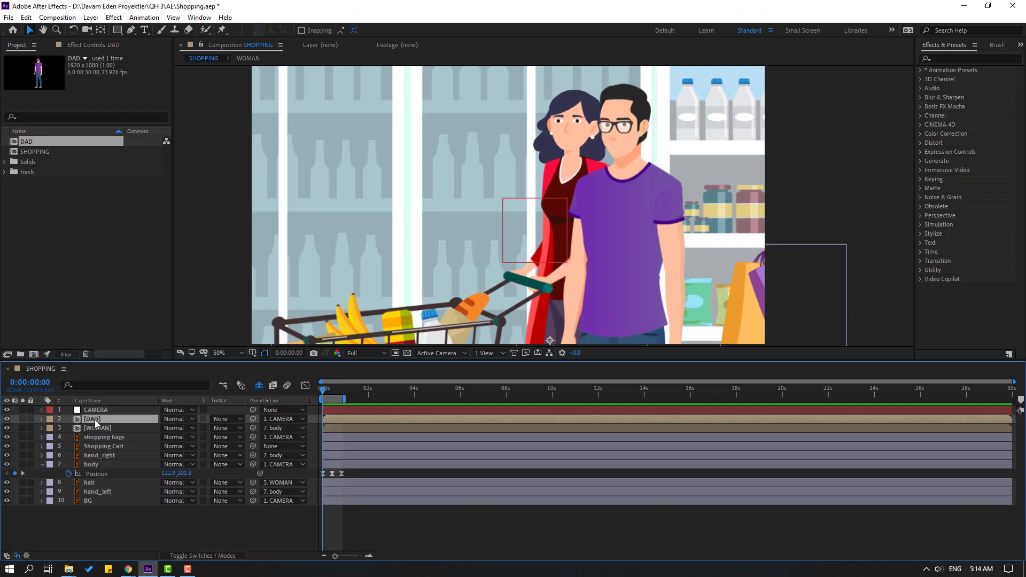
key(Return)
text(MAN)
key(Return)
Step: Keyframe MAN's Position at frame 0, raised slightly at frame 10, and at frame 20
key(p)
click(68, 429)
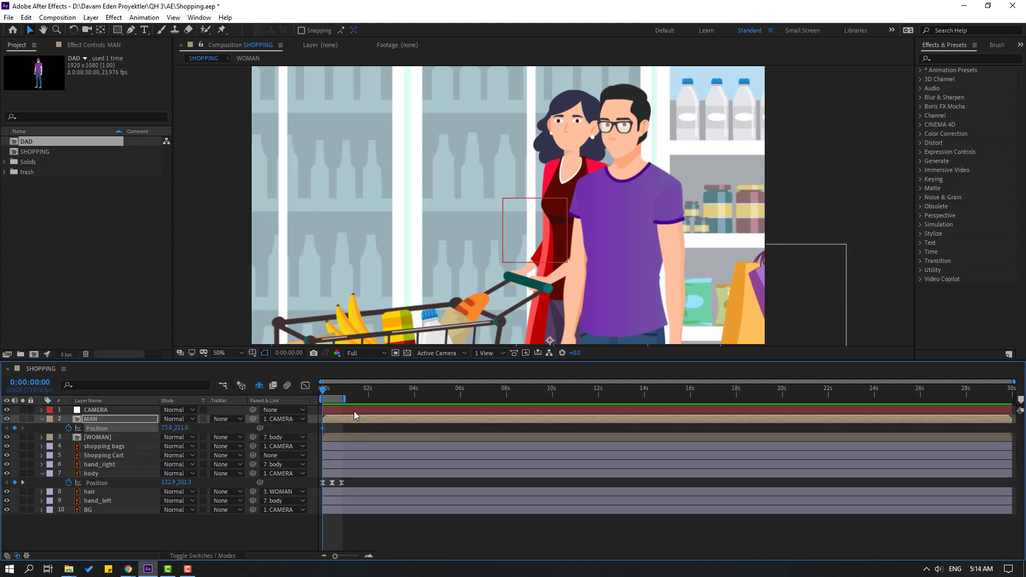
key(shift+Page_Down)
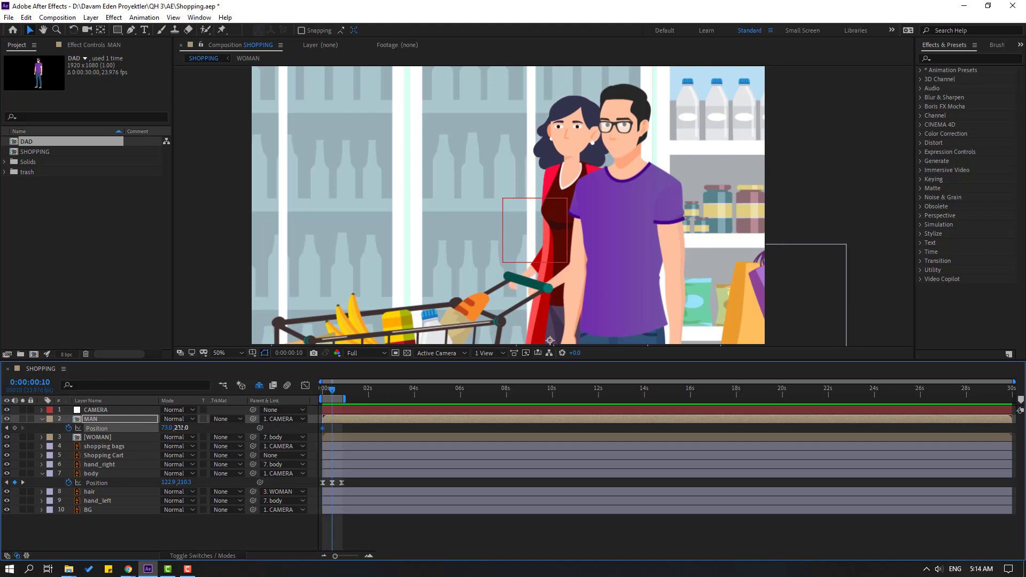
drag(179, 428, 177, 428)
key(shift+Page_Down)
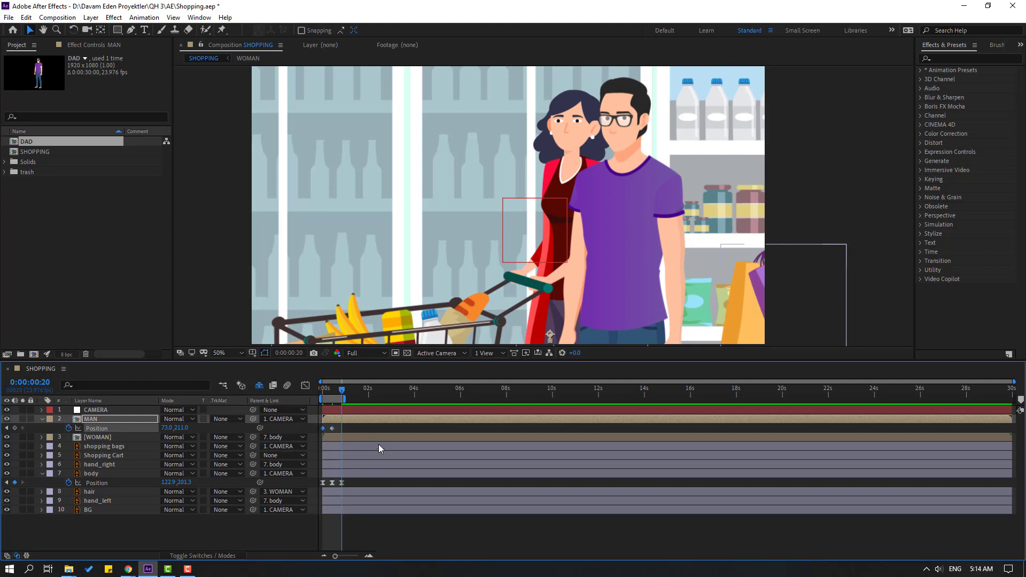
Step: Apply Easy Ease to MAN's Position keyframes and preview the result
right_click(332, 429)
mouse_move(389, 422)
click(489, 455)
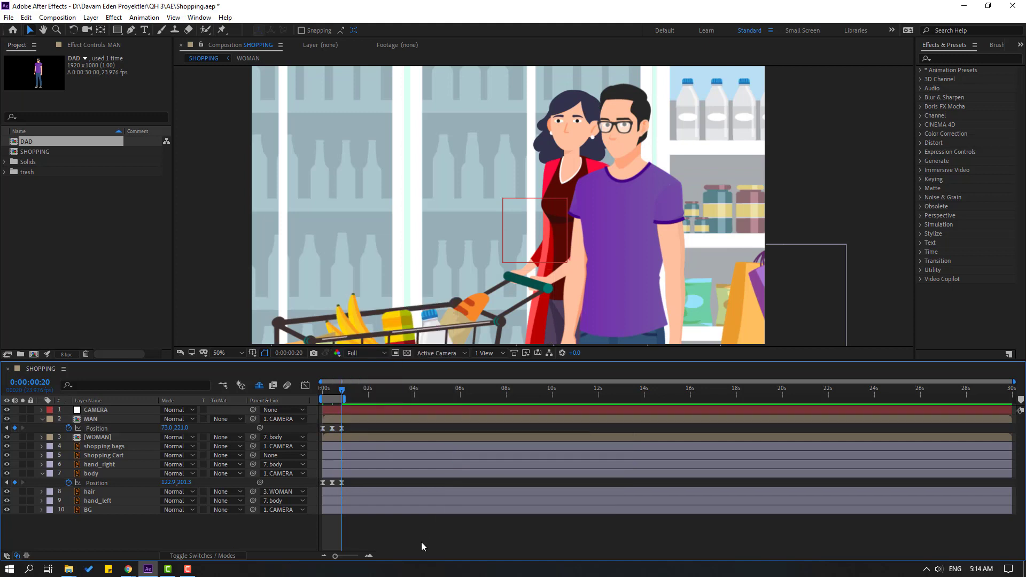
key(comma)
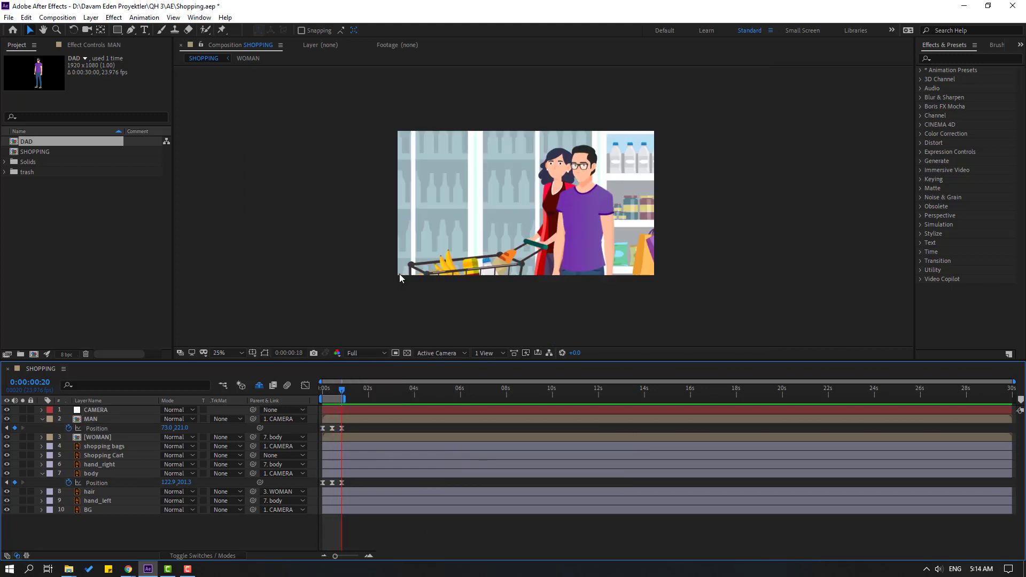
key(period)
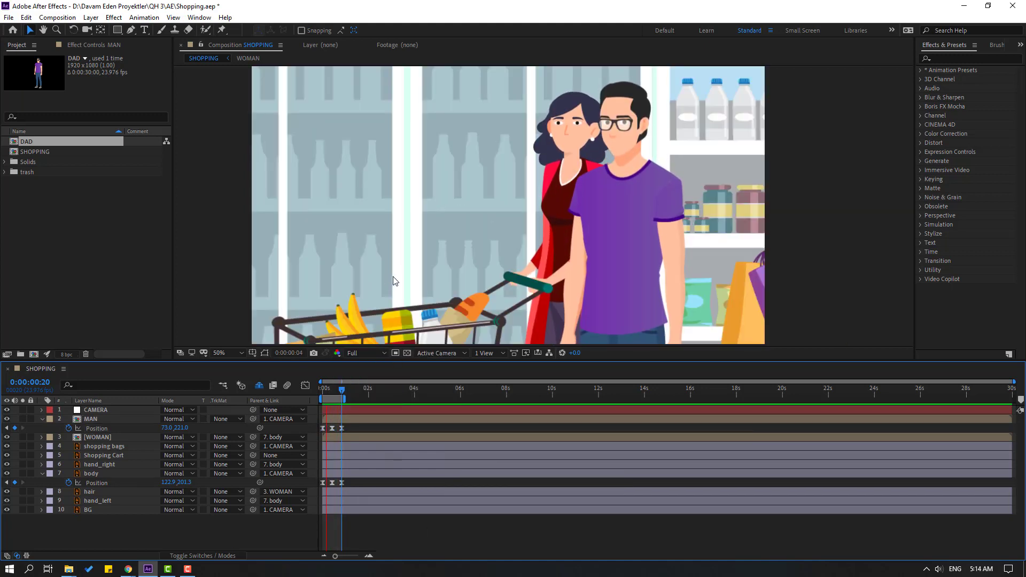
key(space)
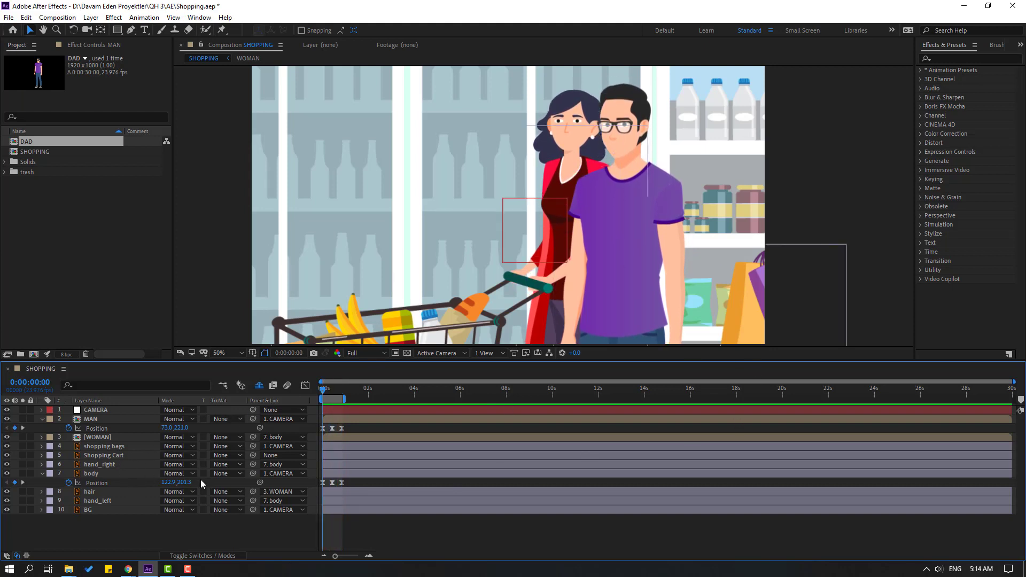
Step: Cut the shopping bags from SHOPPING and paste them into the DAD composition over the man
click(99, 448)
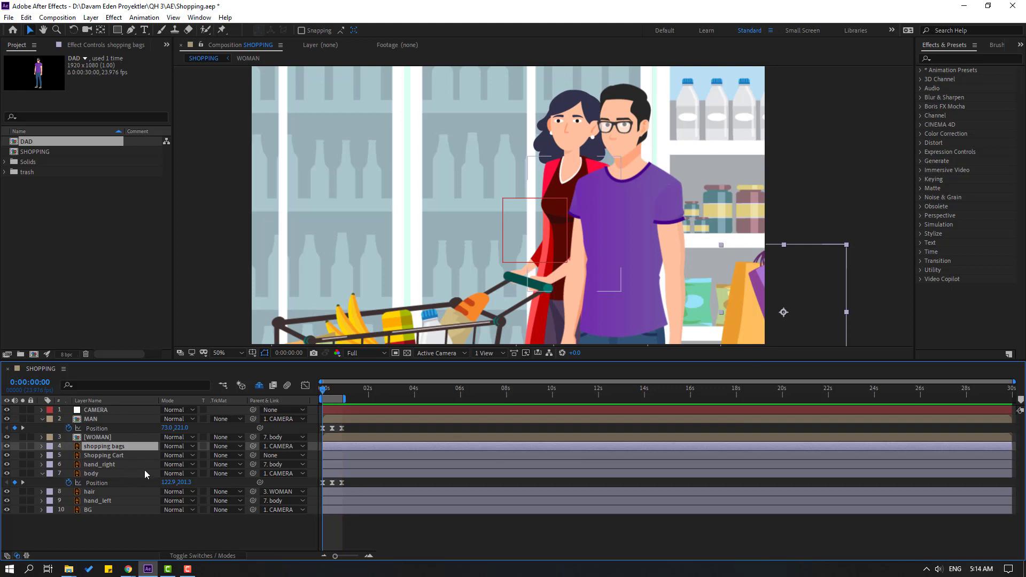
key(Delete)
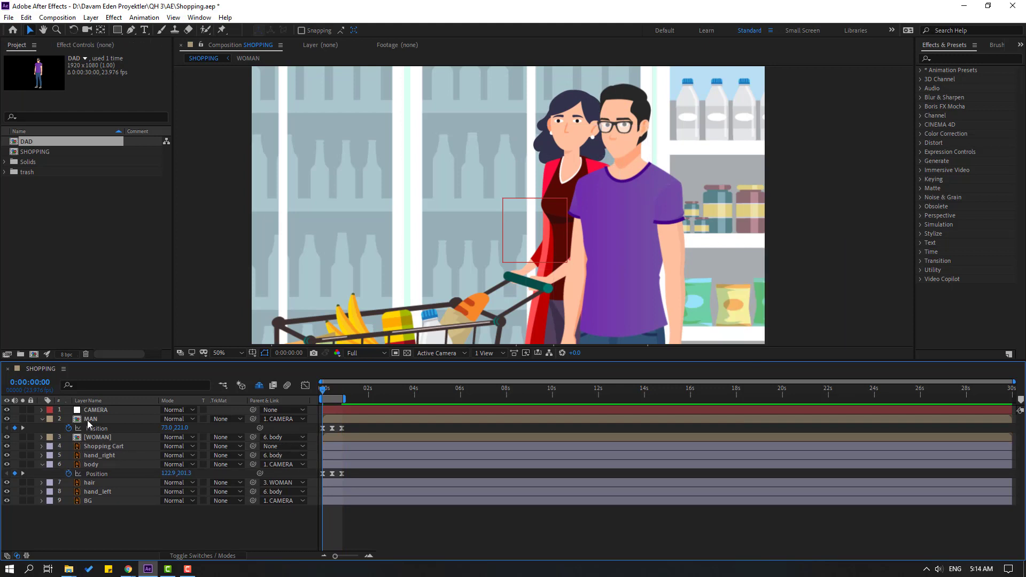
double_click(89, 420)
key(ctrl+v)
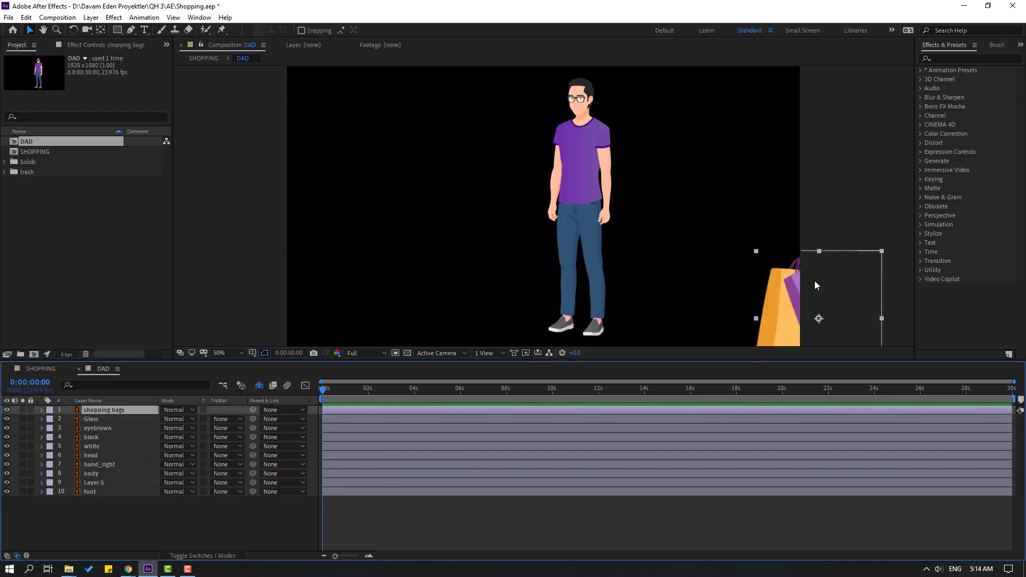
drag(814, 280, 598, 271)
Step: Scale the shopping bags to 125% and position them in the man's hand
key(s)
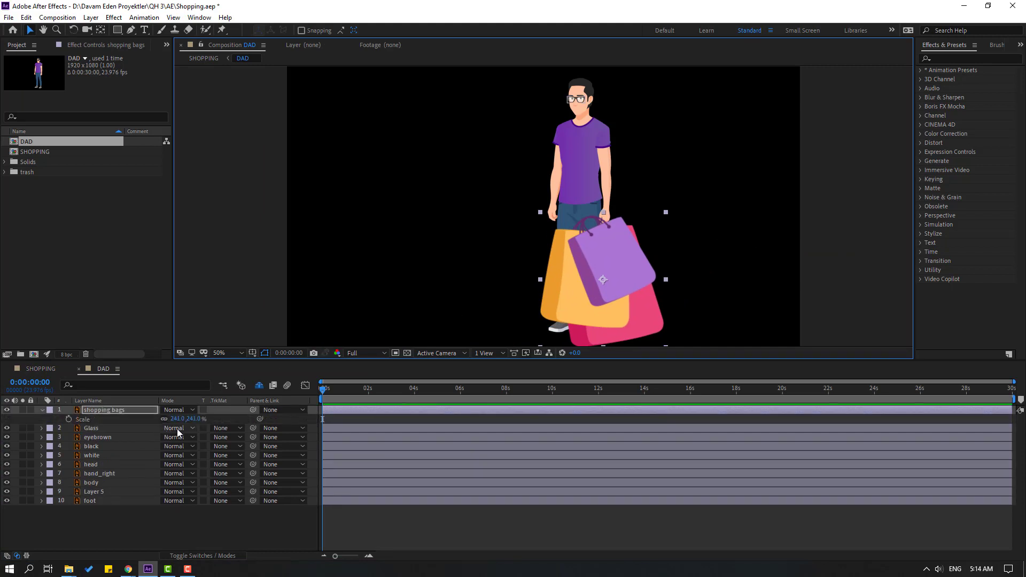
drag(177, 419, 116, 419)
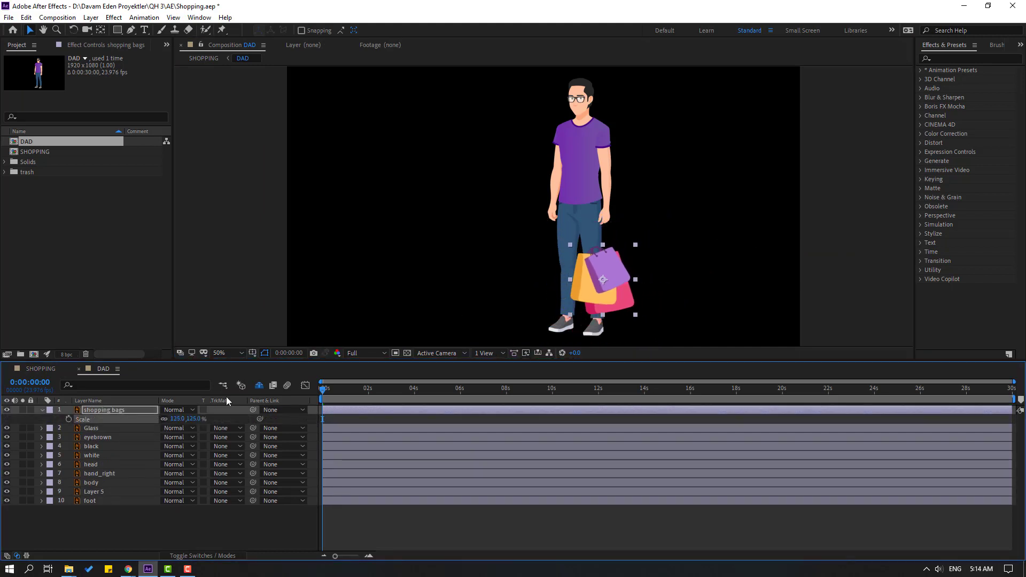
key(period)
click(646, 274)
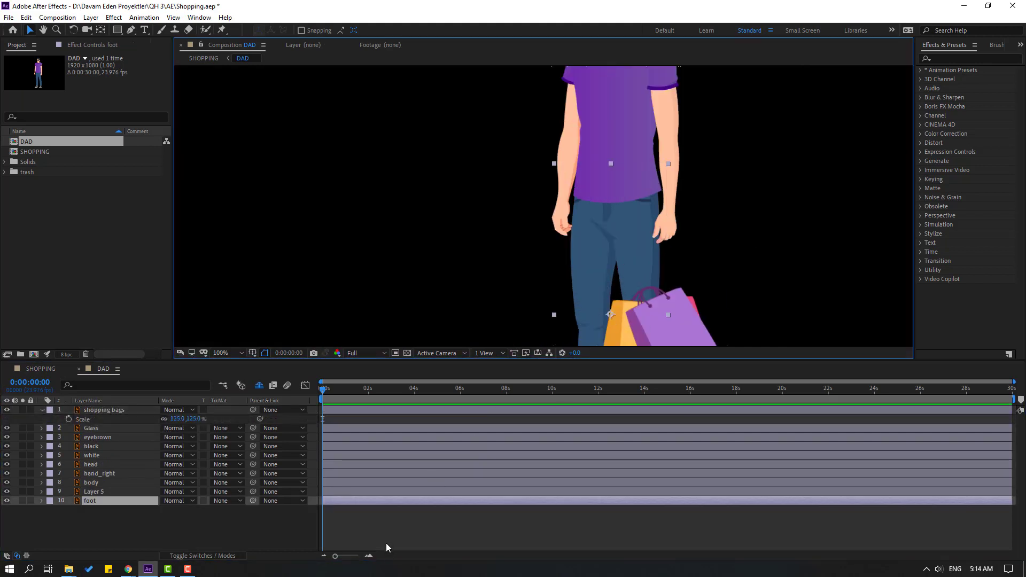
click(115, 413)
drag(717, 342, 726, 285)
Step: Move the shopping bags layer below hand_right and parent it to hand_right
drag(95, 414, 134, 478)
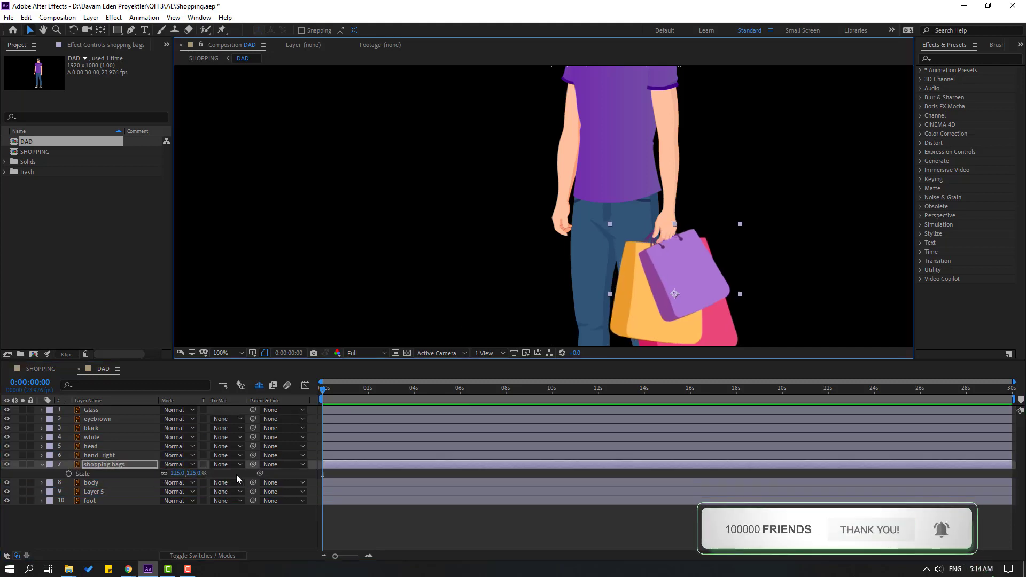
drag(253, 464, 94, 458)
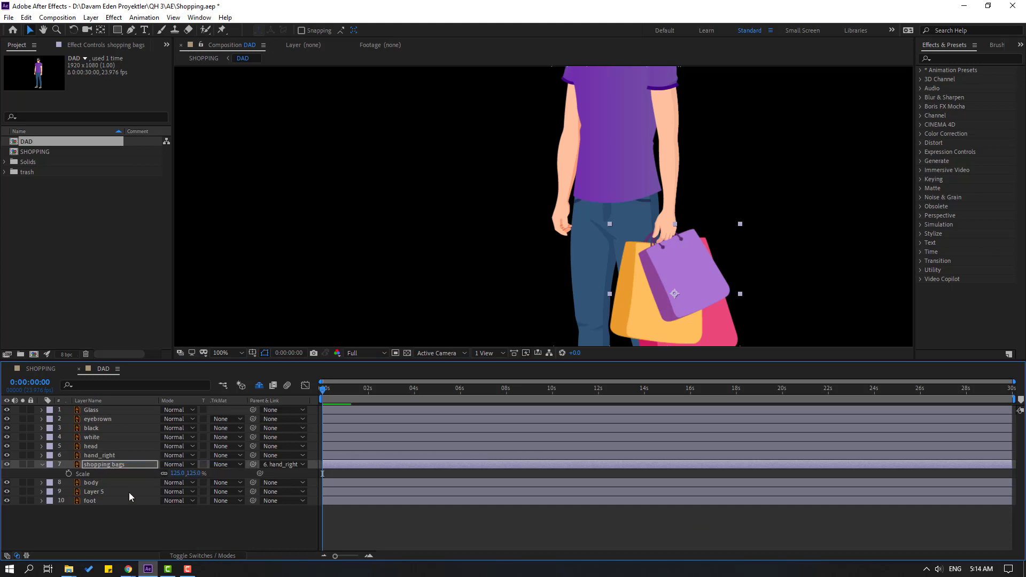
click(106, 459)
Step: Move hand_right's anchor point up to the shoulder
click(22, 455)
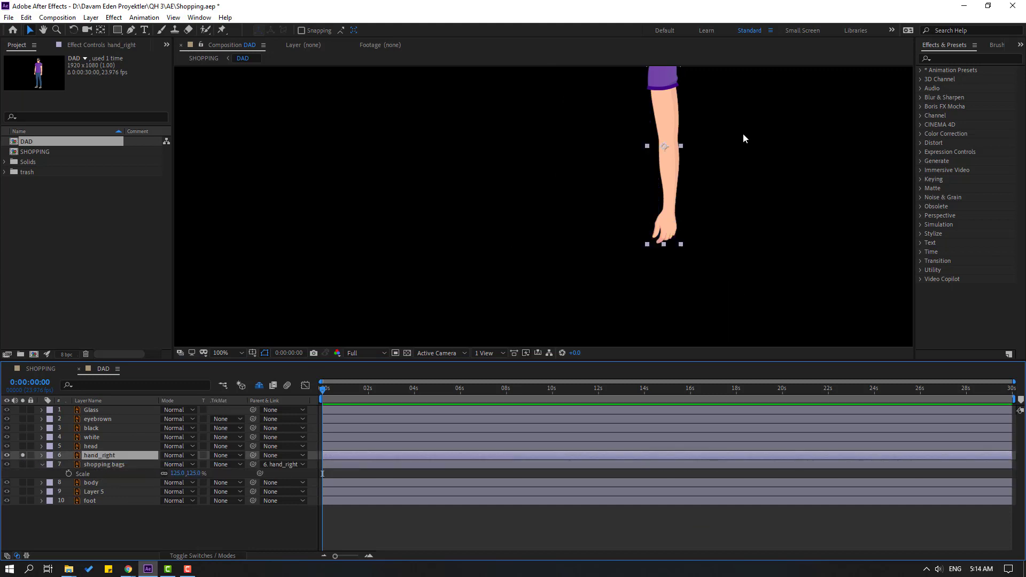
click(100, 31)
drag(570, 228, 572, 140)
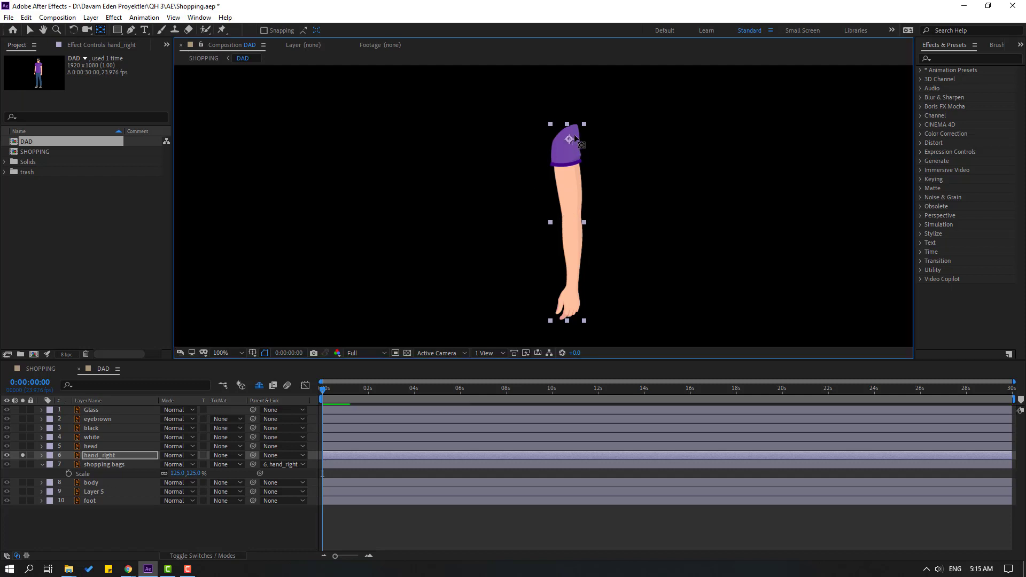
click(30, 30)
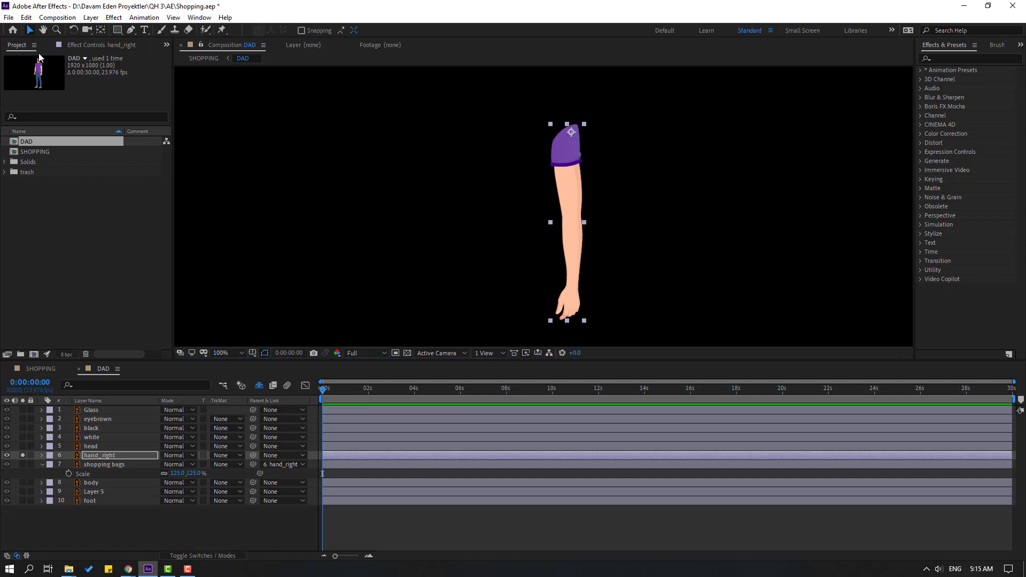
click(23, 455)
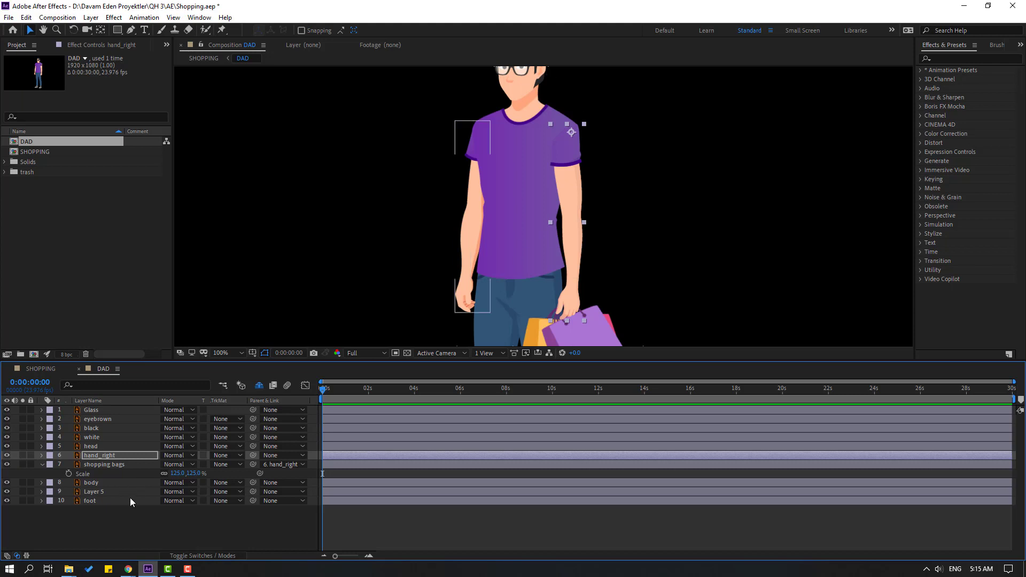
Step: Keyframe hand_right Rotation at +7° on frame 10 and −7° on frame 20
key(r)
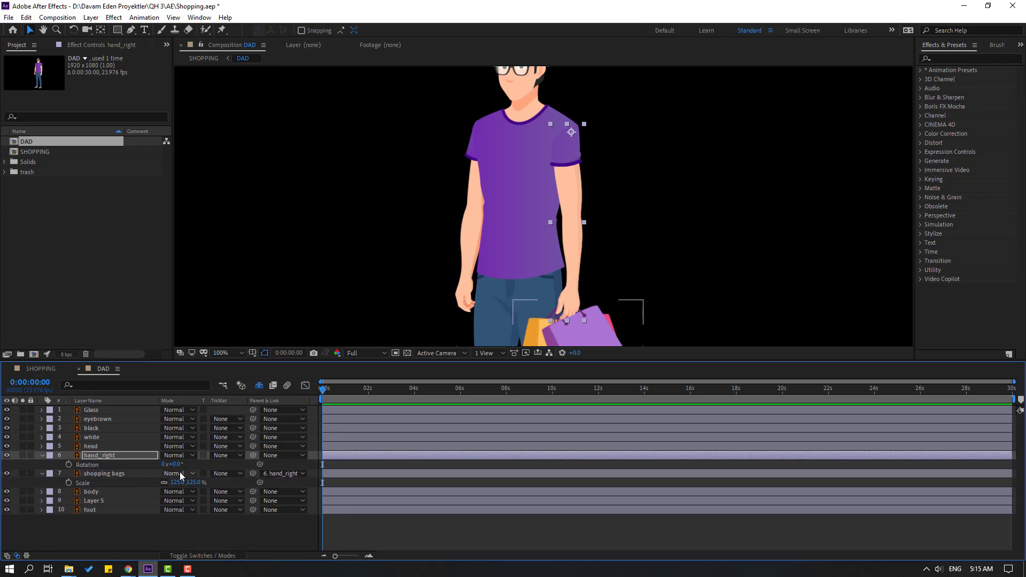
drag(178, 466, 174, 465)
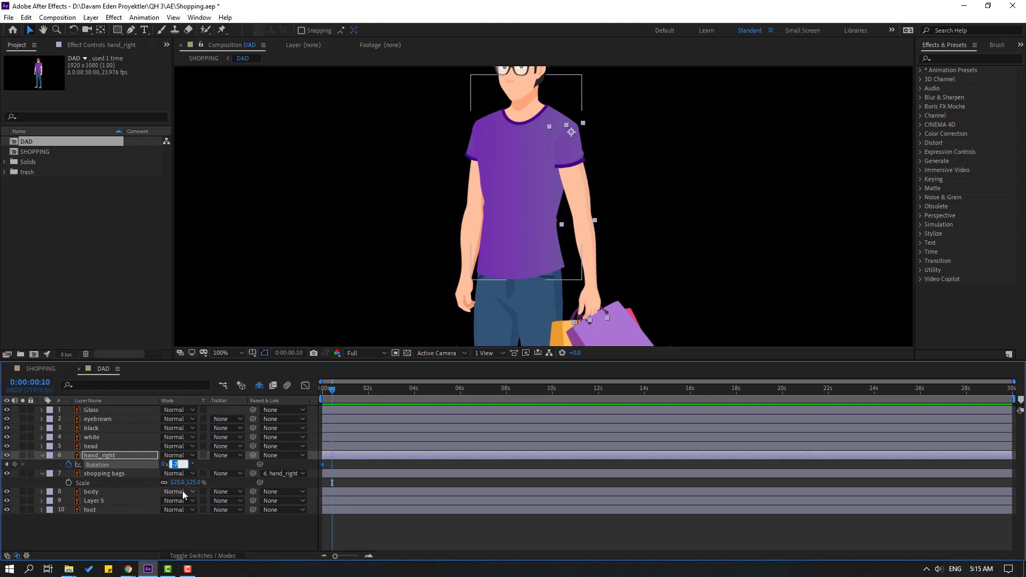
text(7)
key(Return)
key(shift+Page_Down)
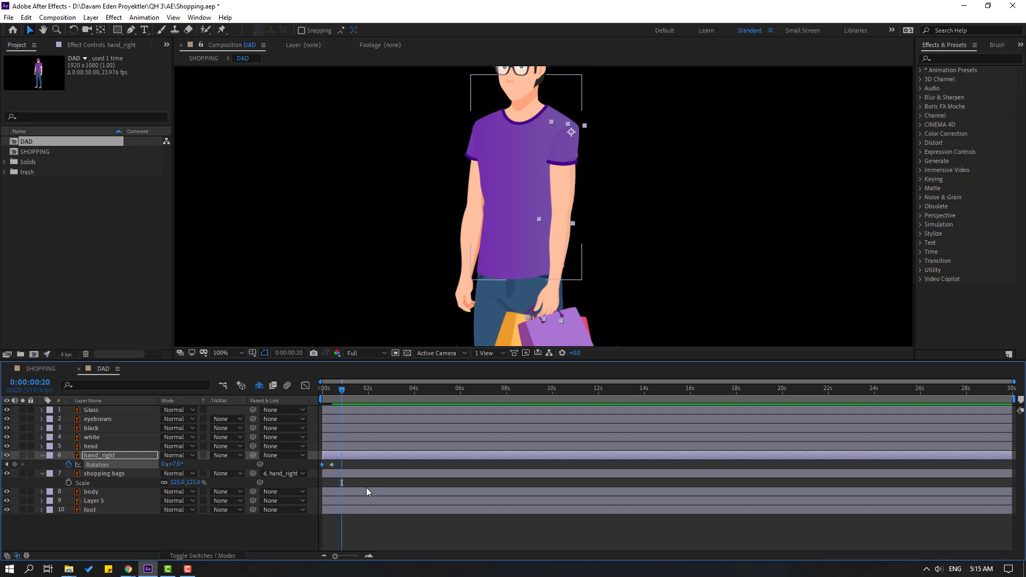
key(ctrl+v)
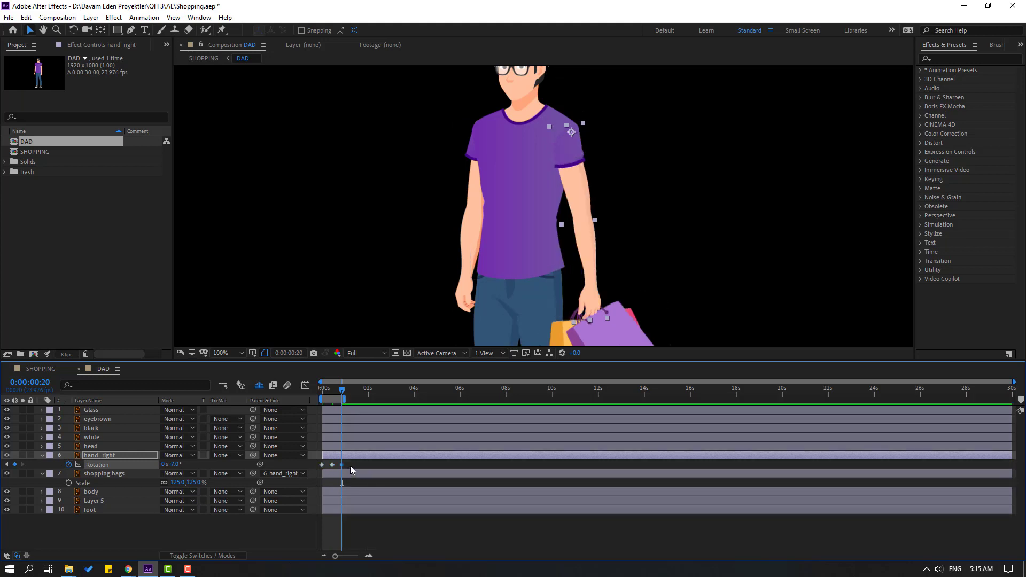
Step: Apply Easy Ease to the three hand_right Rotation keyframes
drag(351, 466, 322, 468)
right_click(323, 469)
mouse_move(385, 456)
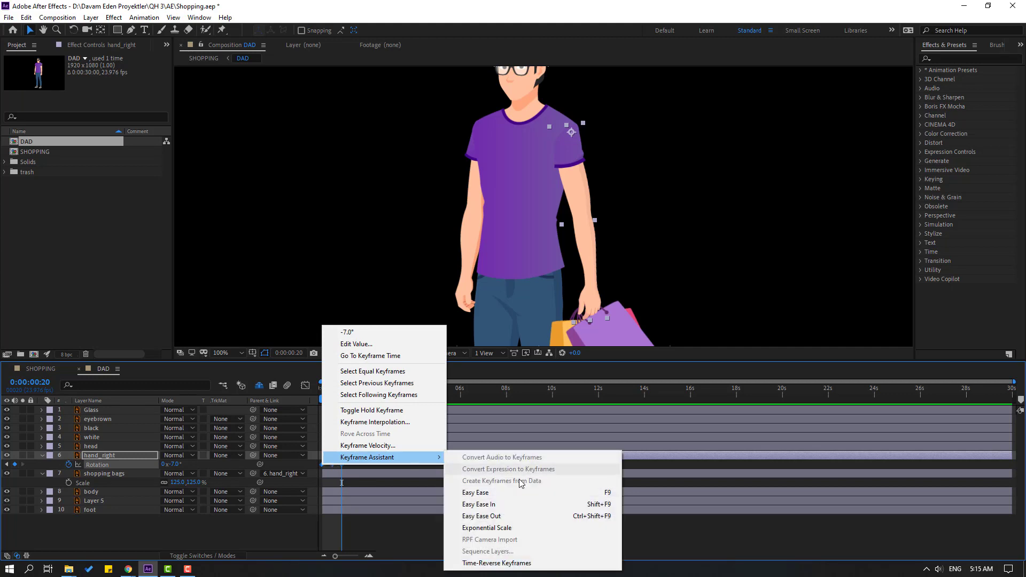
click(481, 488)
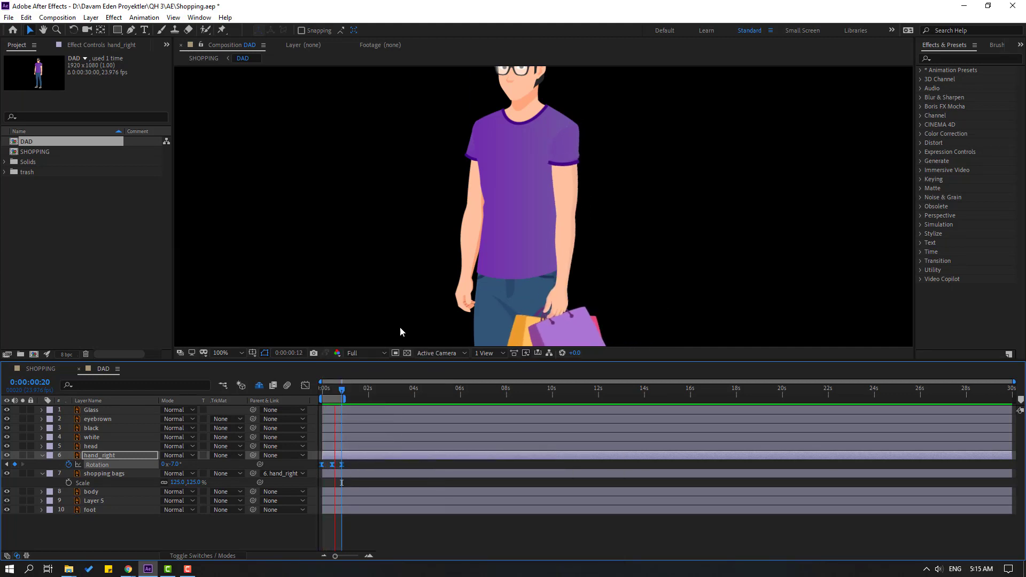
key(space)
Step: Rename Layer 5 to hand_left and move its anchor point up to the shoulder
click(95, 502)
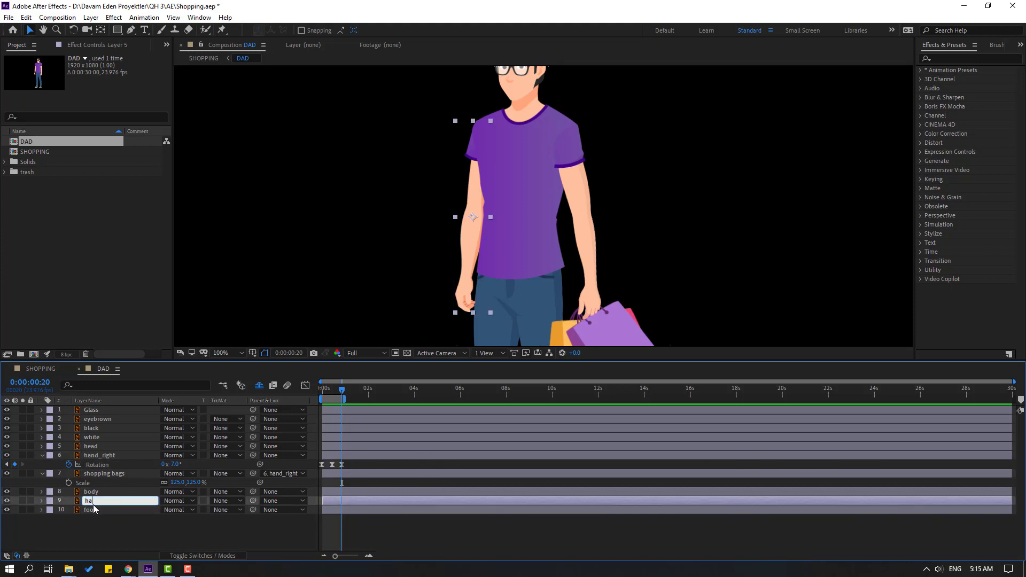
key(Return)
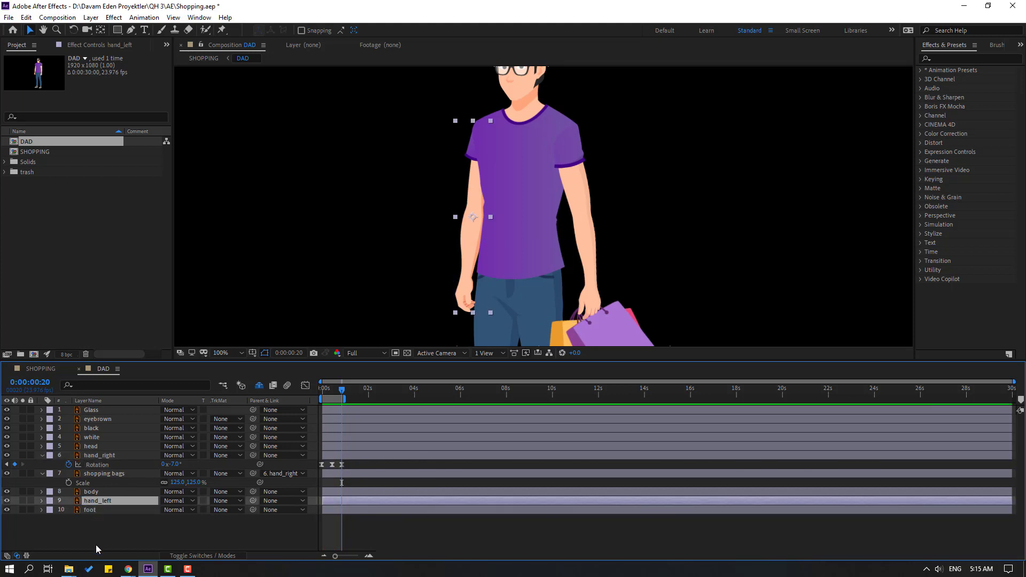
click(23, 501)
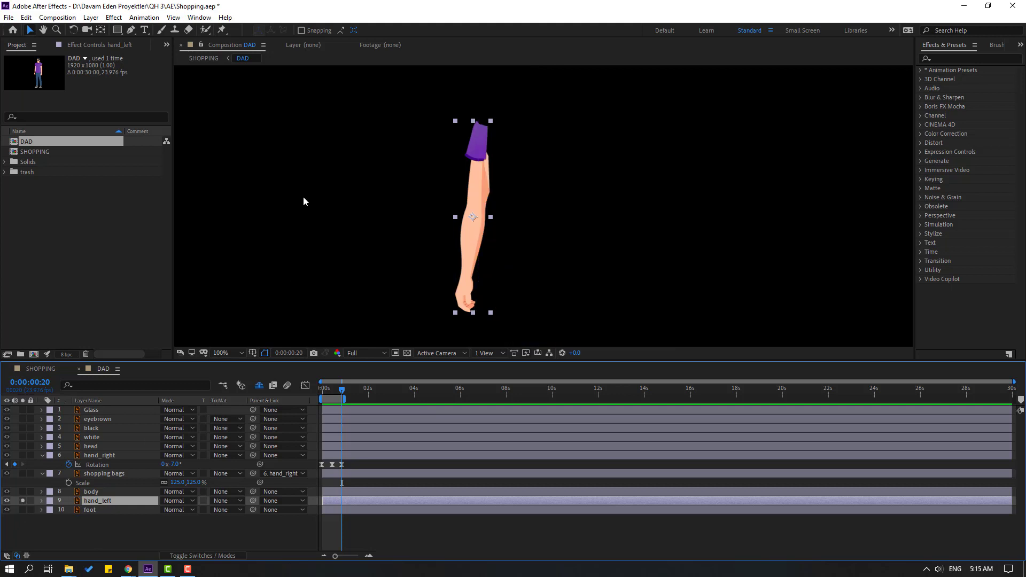
click(101, 30)
drag(475, 217, 482, 129)
click(30, 30)
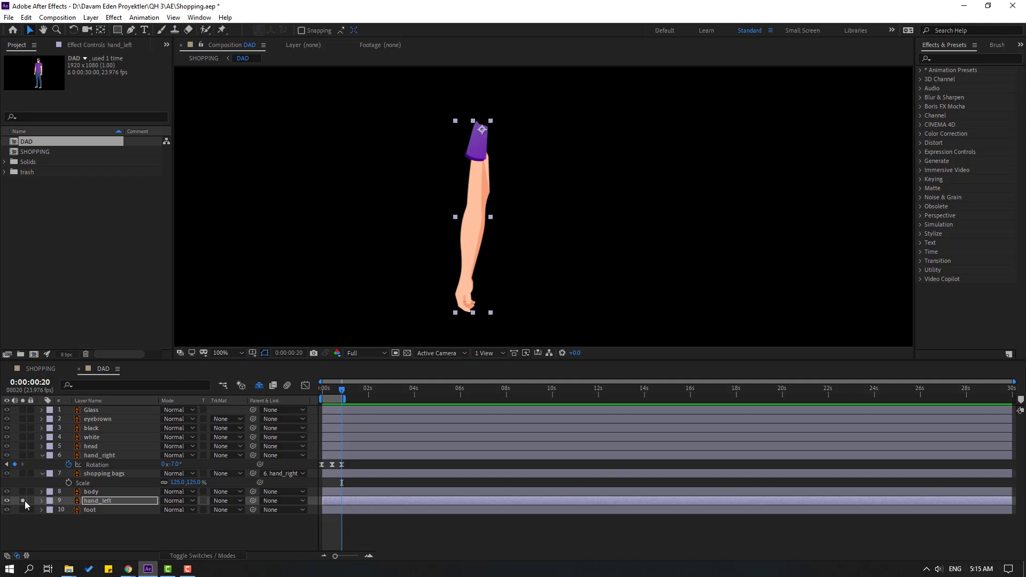
click(23, 501)
Step: Keyframe hand_left Rotation at 7° on frame 0, −7° at frame 10, and +7° at frame 20
key(Home)
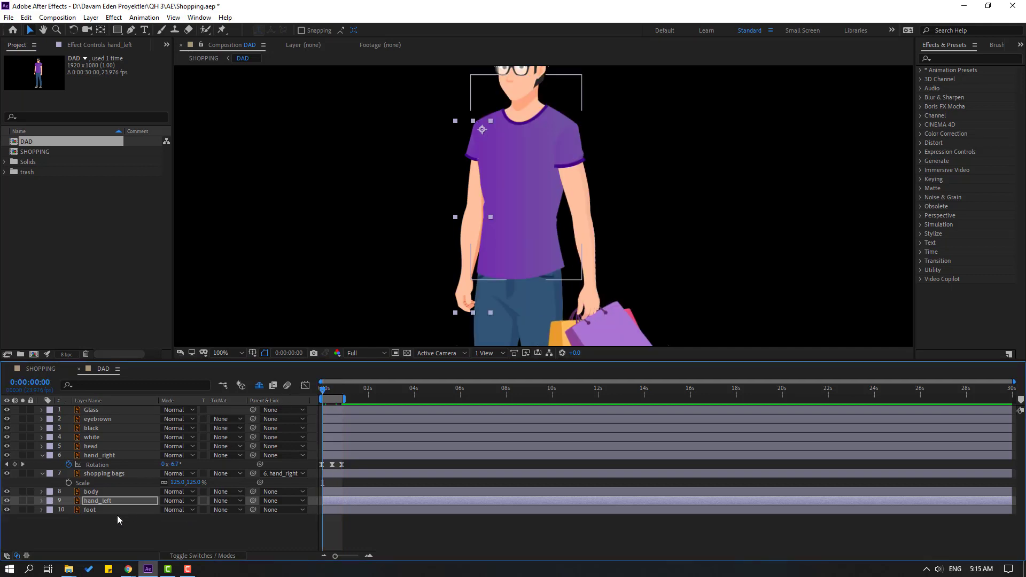
key(r)
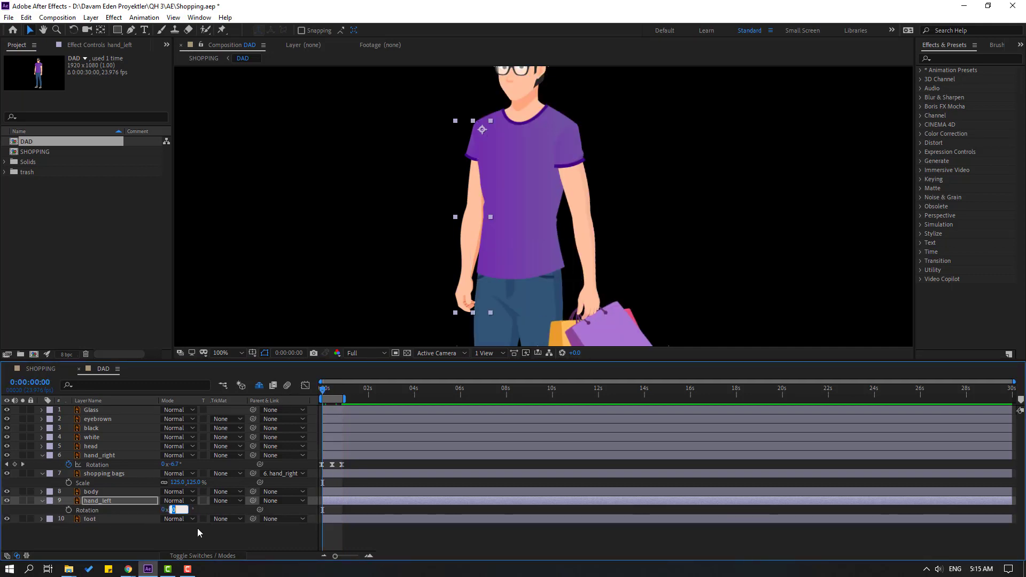
text(7)
key(Return)
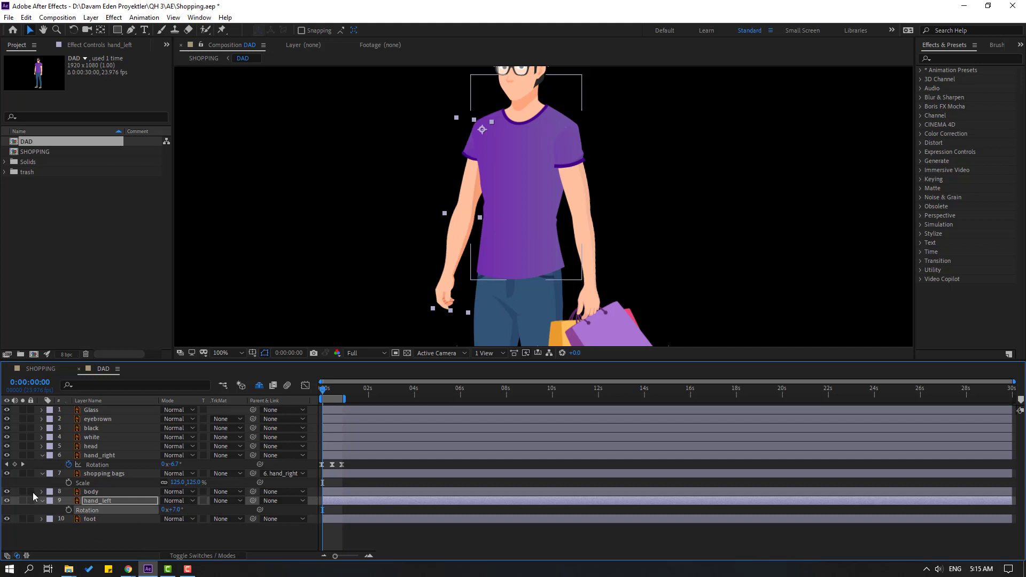
click(68, 510)
key(shift+Page_Down)
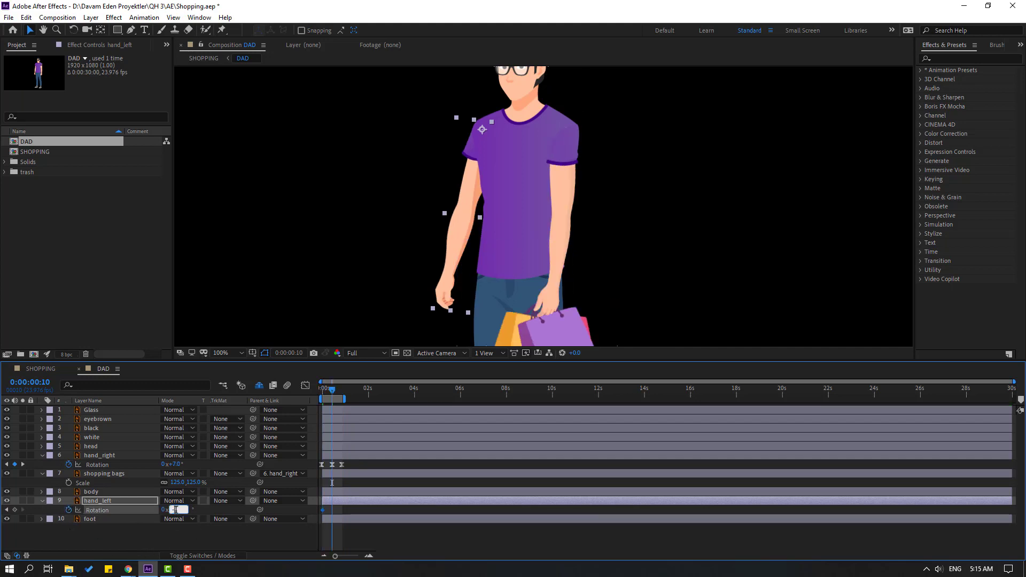
text(-7)
key(Return)
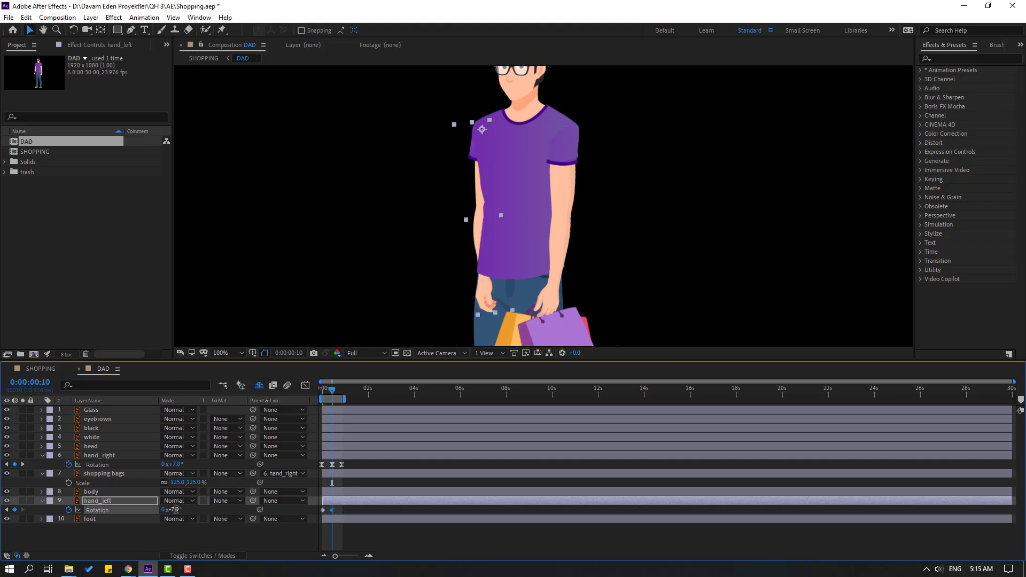
key(shift+Page_Down)
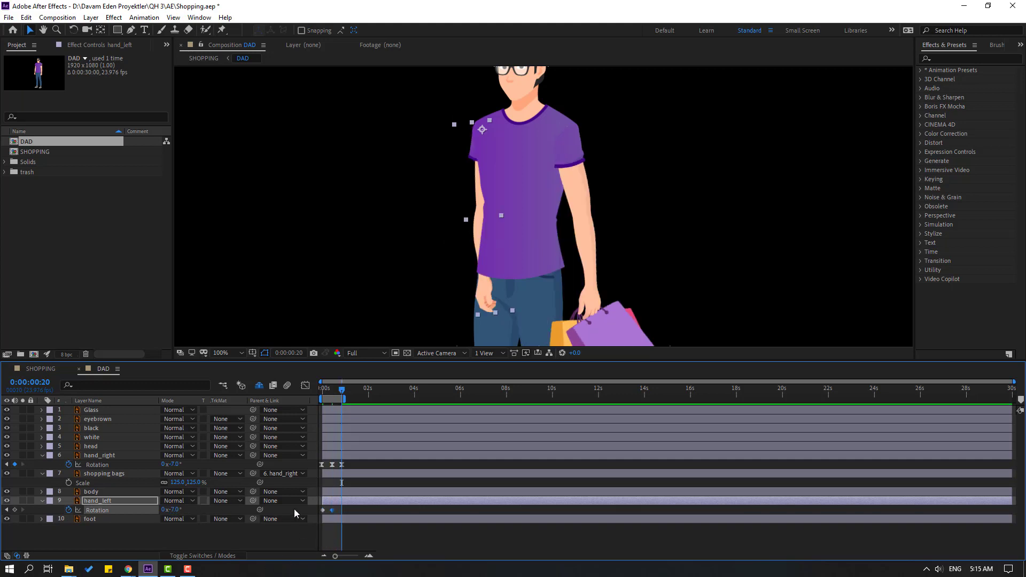
key(ctrl+v)
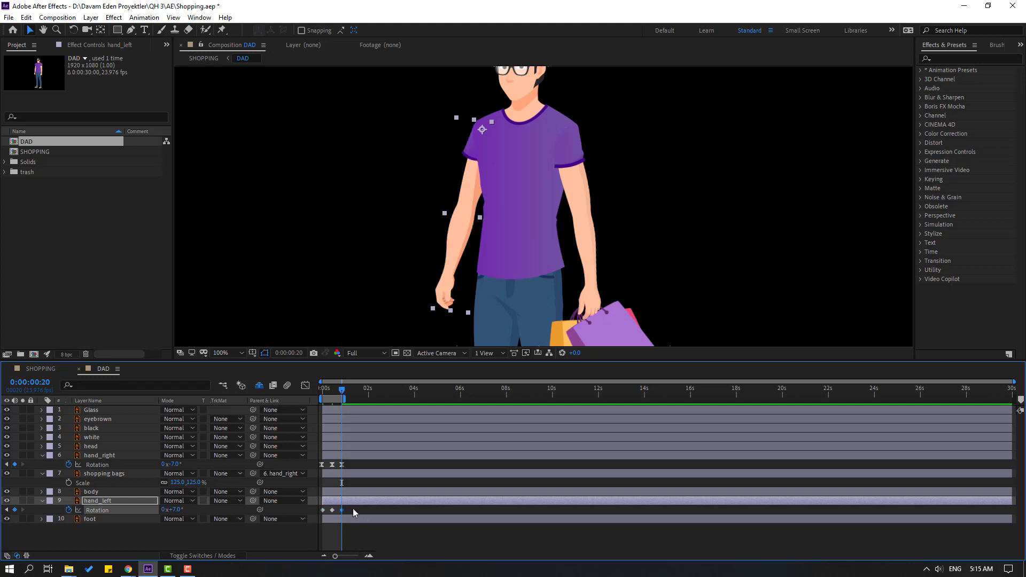
Step: Apply Easy Ease to all of hand_left's Rotation keyframes
drag(355, 509, 316, 514)
right_click(324, 510)
mouse_move(374, 503)
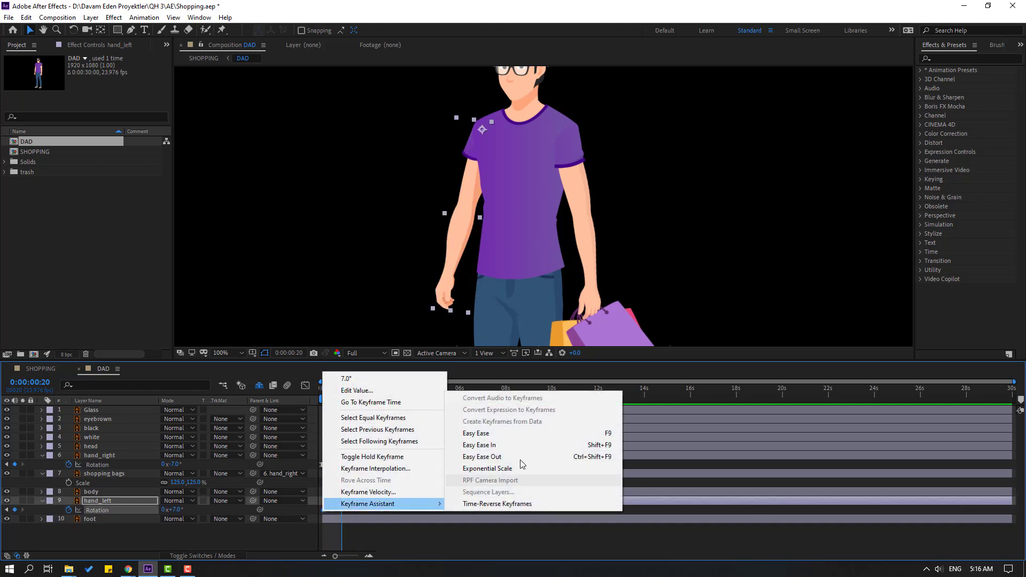
click(495, 434)
click(104, 539)
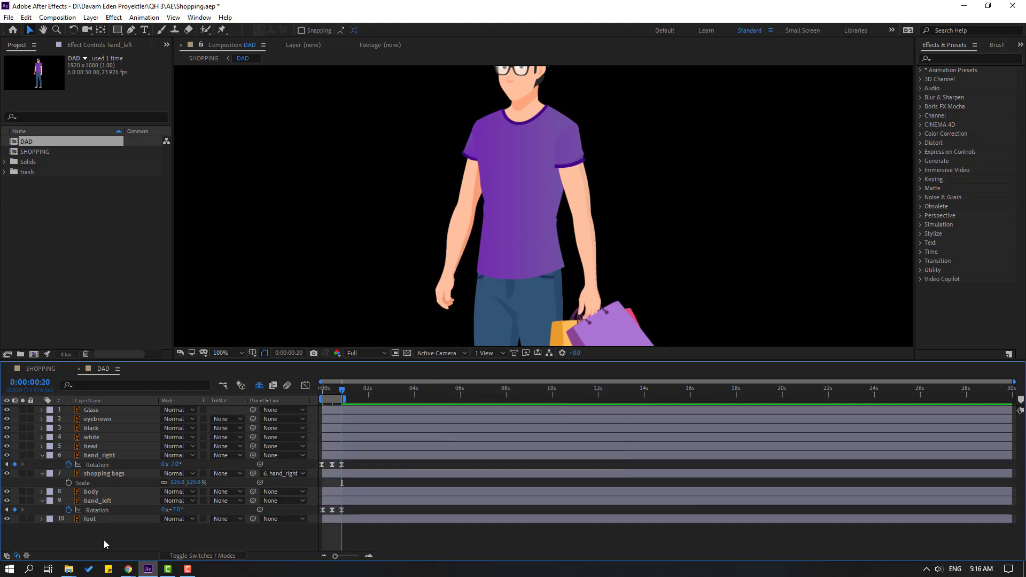
click(449, 294)
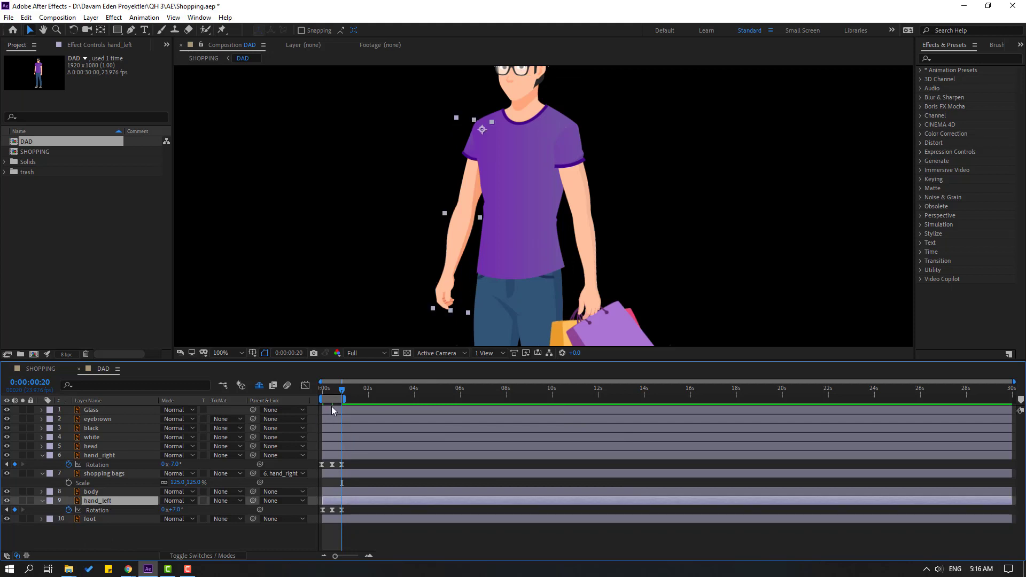
Step: Move hand_left below foot in the layer stack and preview the arm swing
key(space)
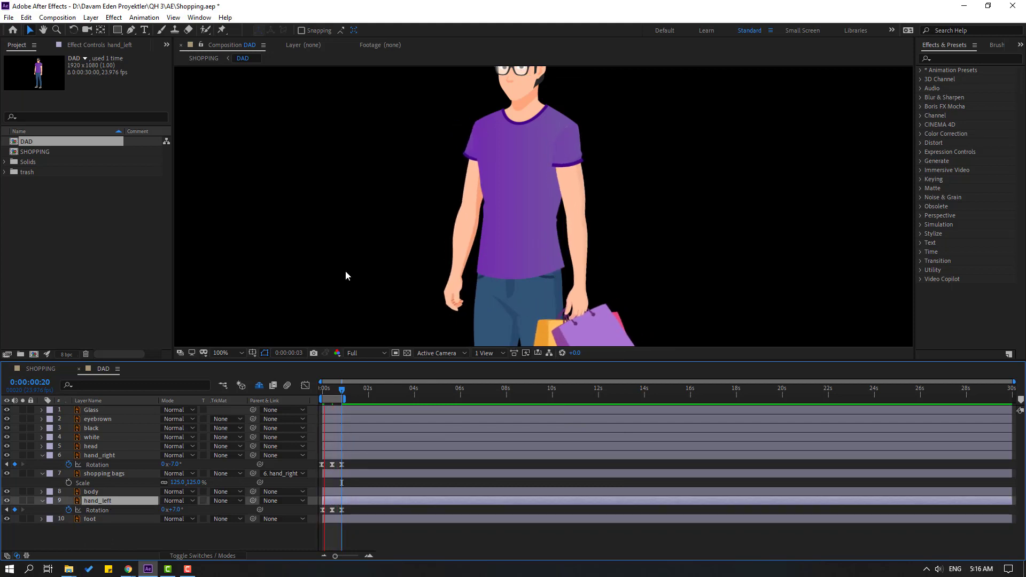
click(95, 514)
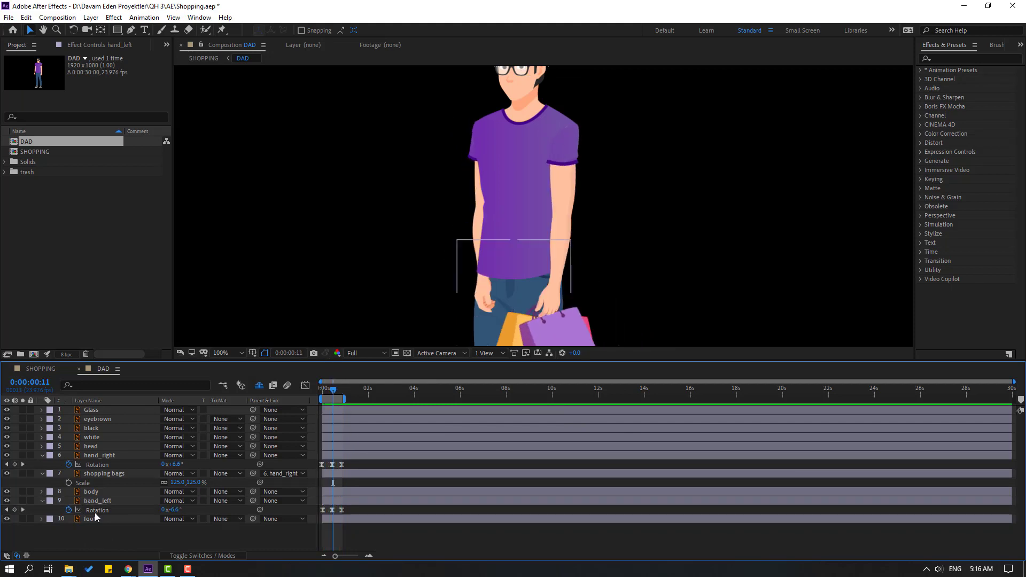
drag(106, 502, 103, 529)
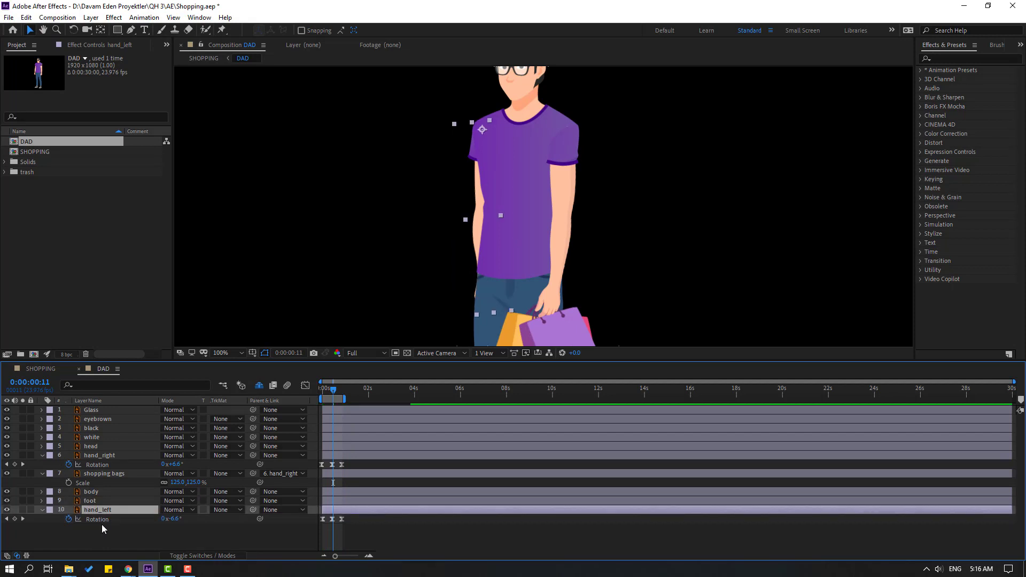
key(space)
click(92, 530)
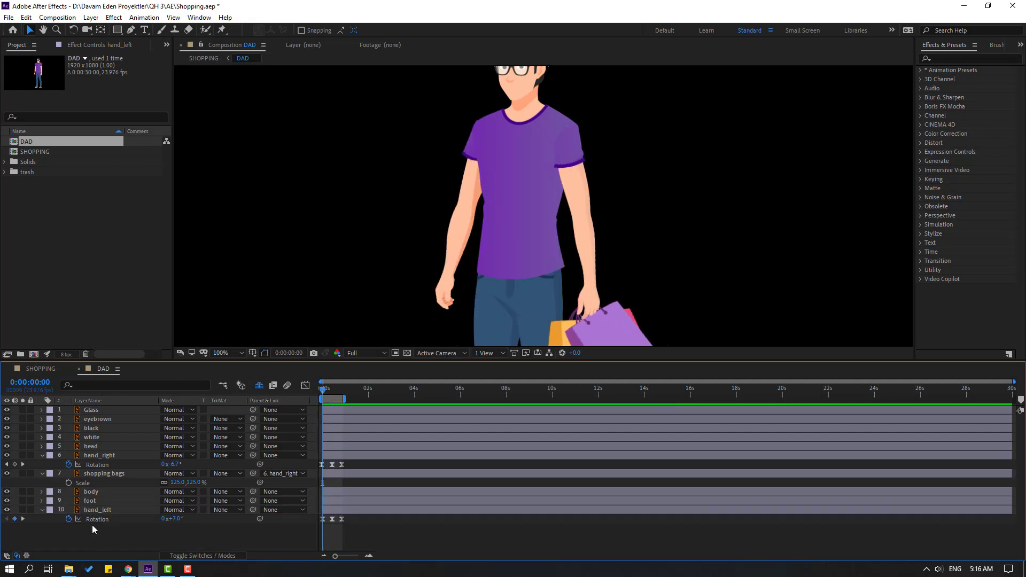
Step: Parent hand_left and hand_right to the body layer
click(95, 511)
ctrl+click(105, 456)
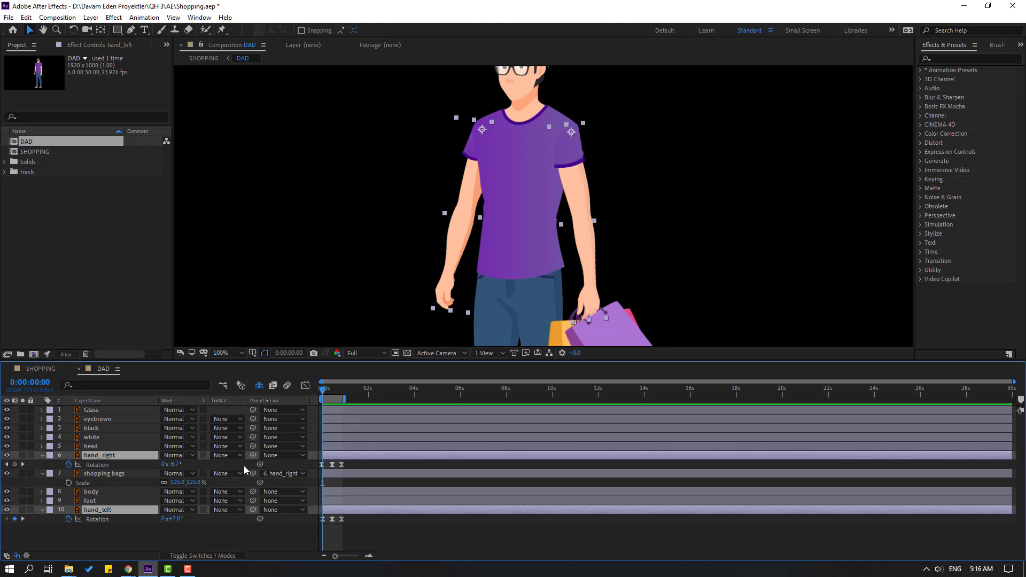
drag(156, 463, 91, 492)
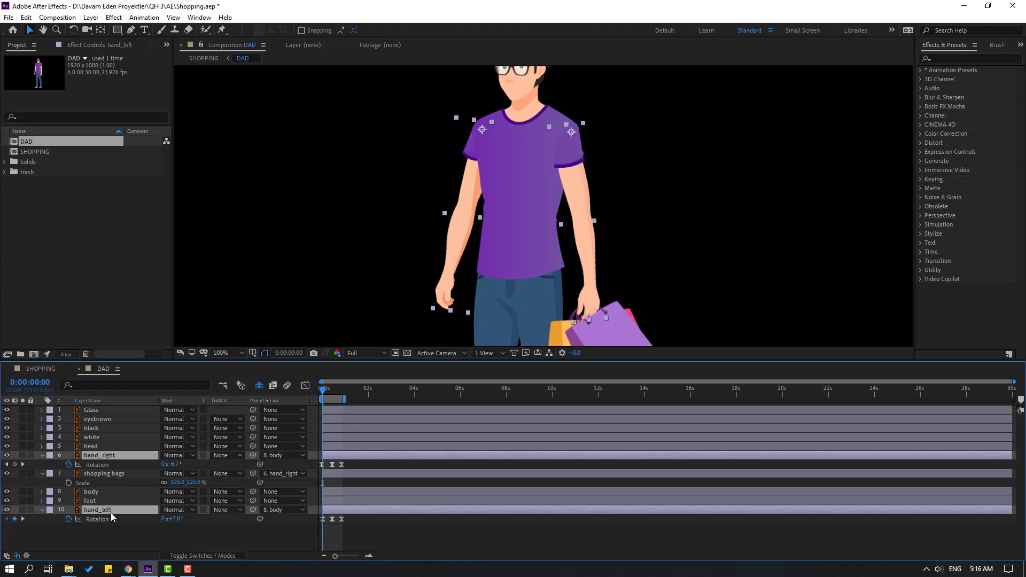
Step: Parent Glass, eyebrown, black and white to head, then head to body
click(96, 410)
ctrl+click(106, 420)
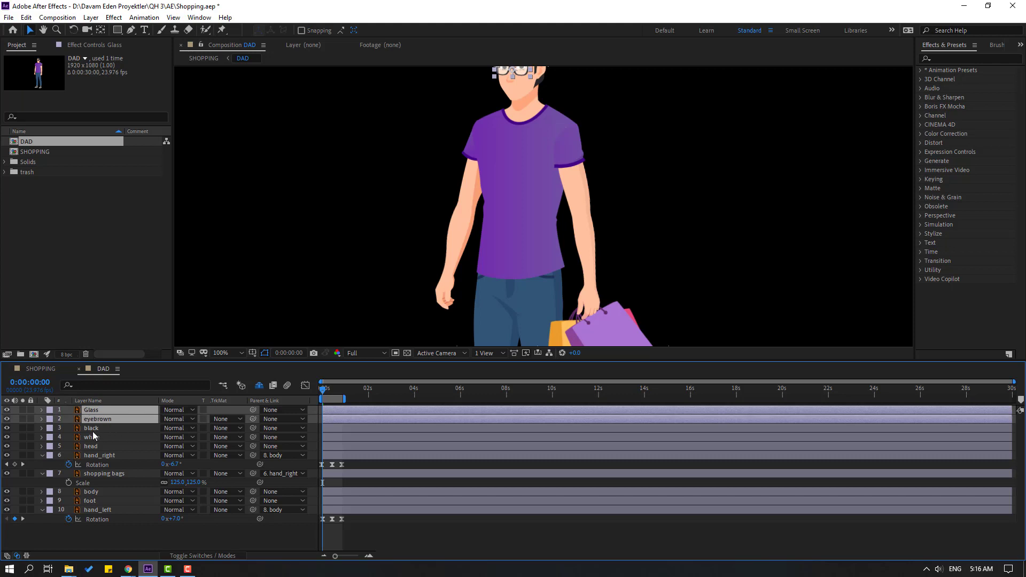
ctrl+click(105, 429)
ctrl+click(107, 437)
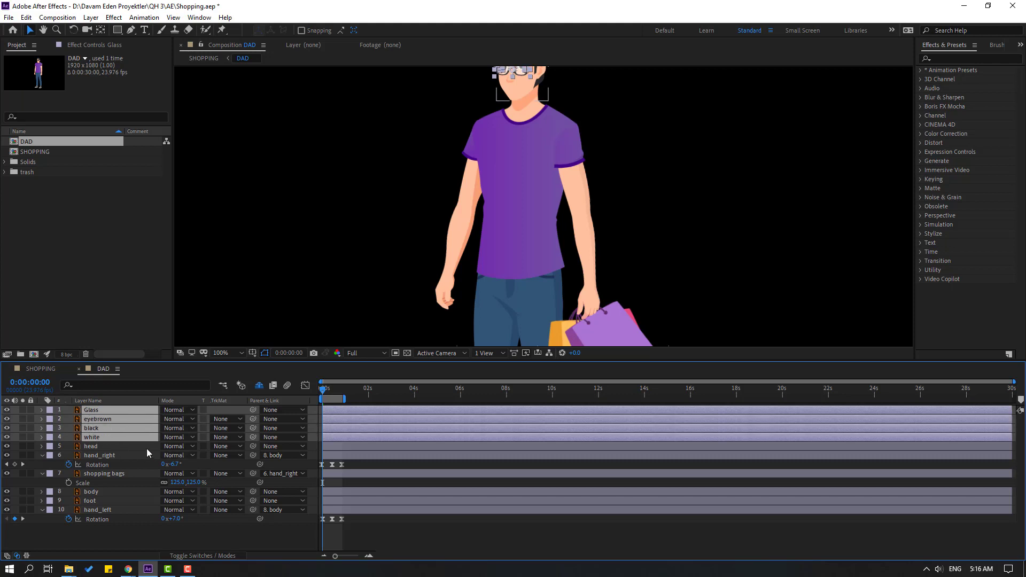
drag(253, 410, 91, 447)
drag(251, 448, 91, 493)
click(387, 537)
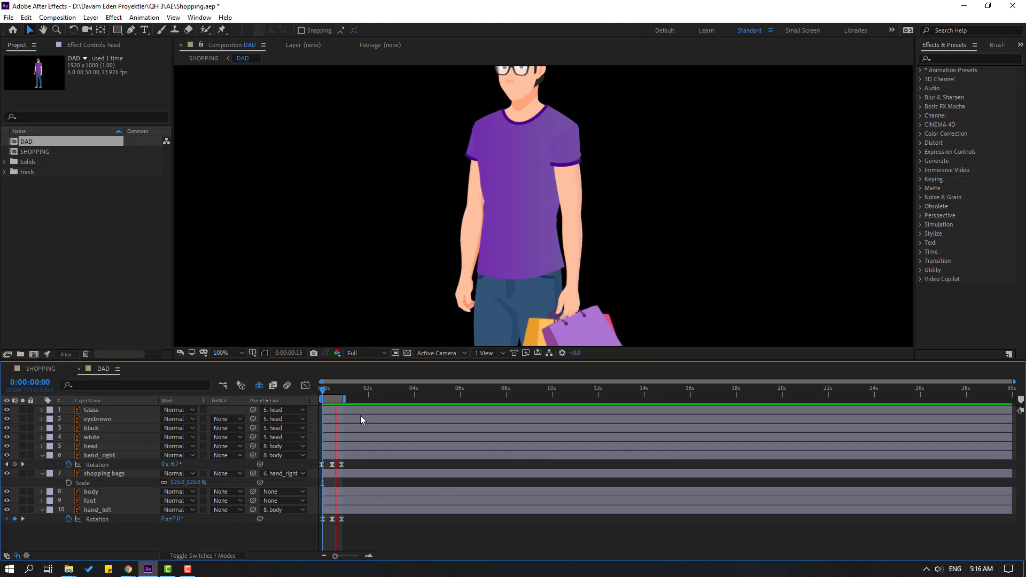
Step: With the DAD body soloed, move its anchor point down to the hem using Pan Behind
click(91, 491)
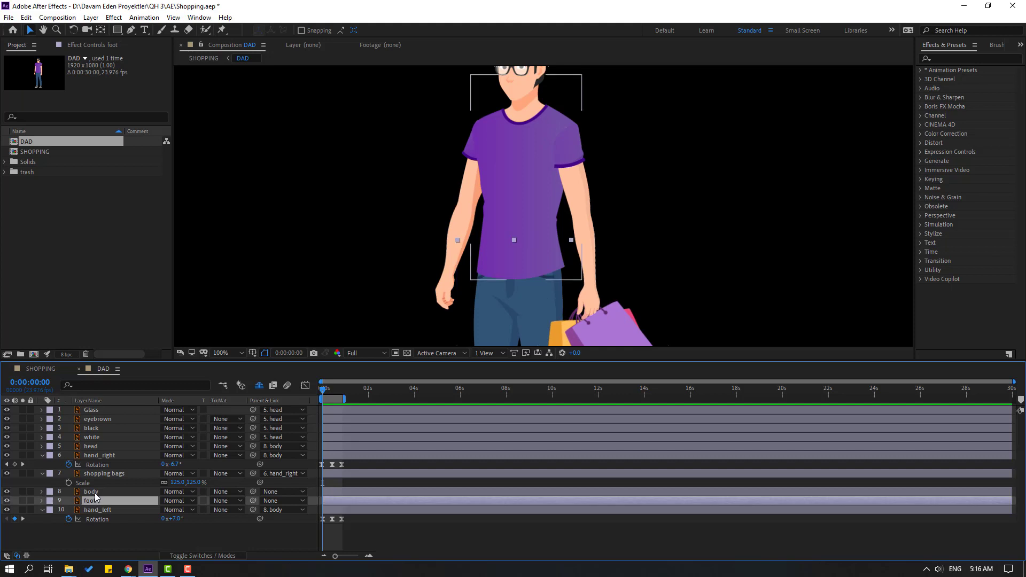
click(22, 492)
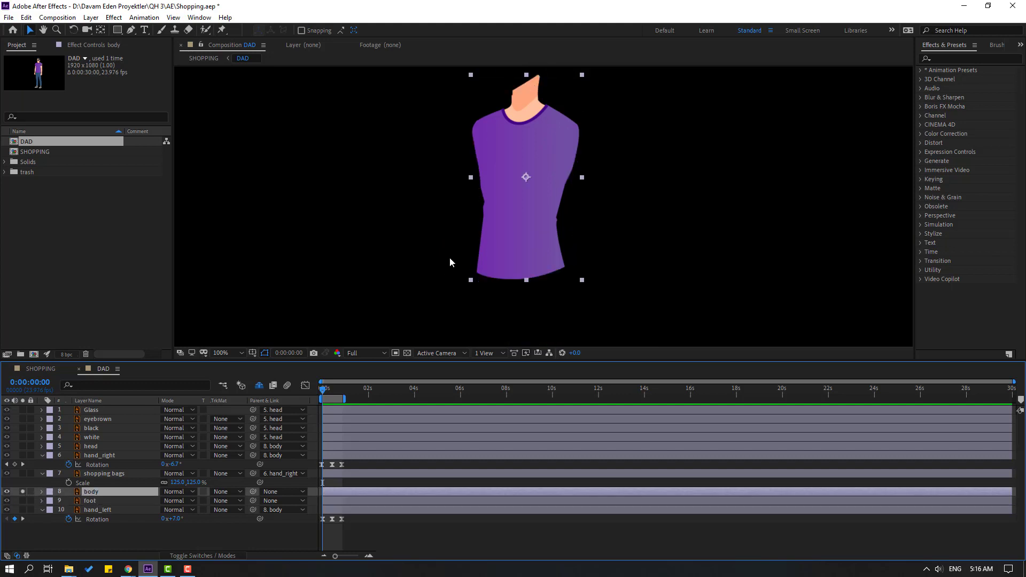
click(101, 30)
drag(526, 182, 525, 277)
click(30, 31)
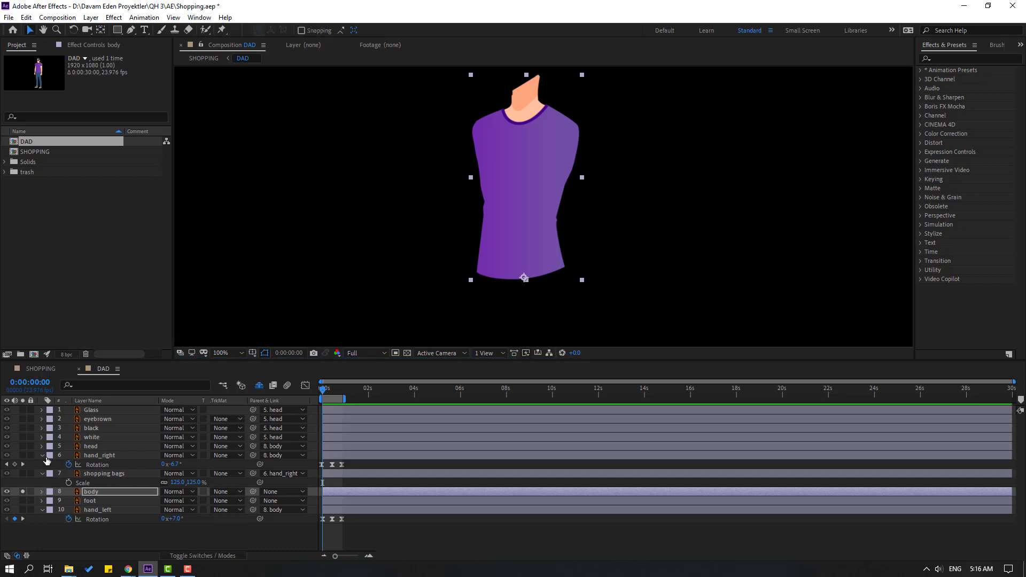
click(23, 492)
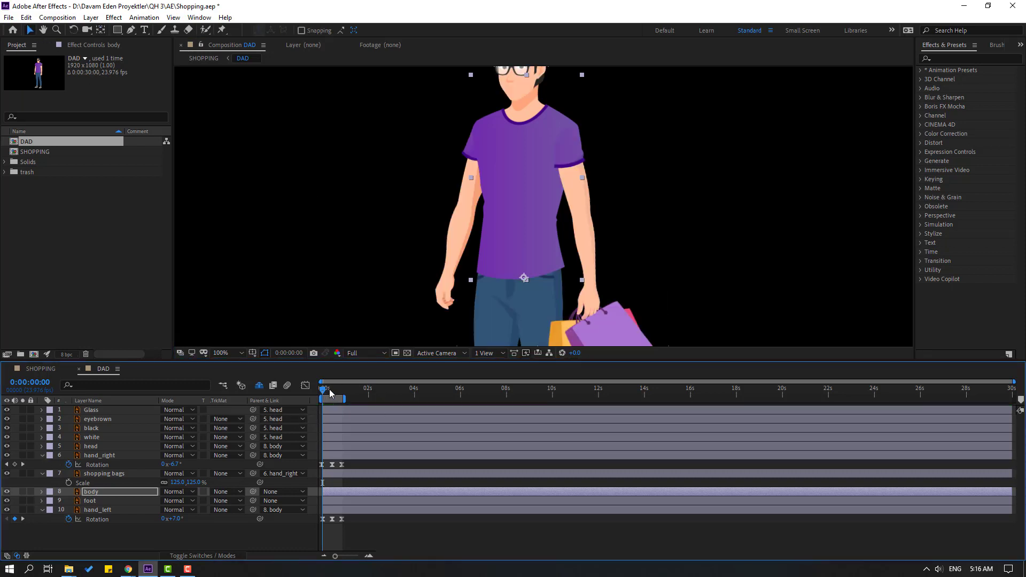
Step: Keyframe the body's Rotation at -2°, +1° and -2° on frames 0, 10 and 20
key(alt+shift+r)
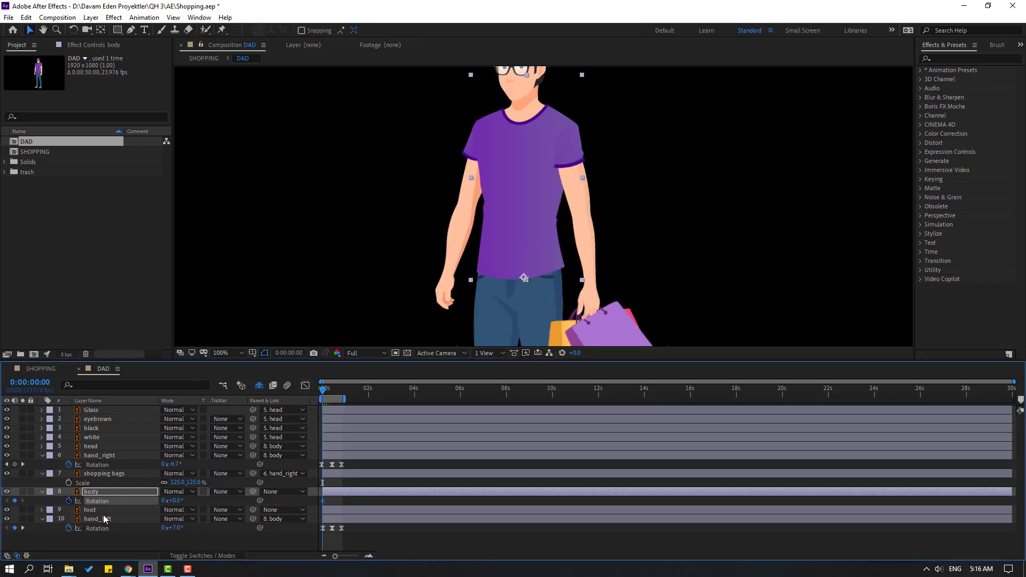
click(179, 501)
text(-2)
key(Return)
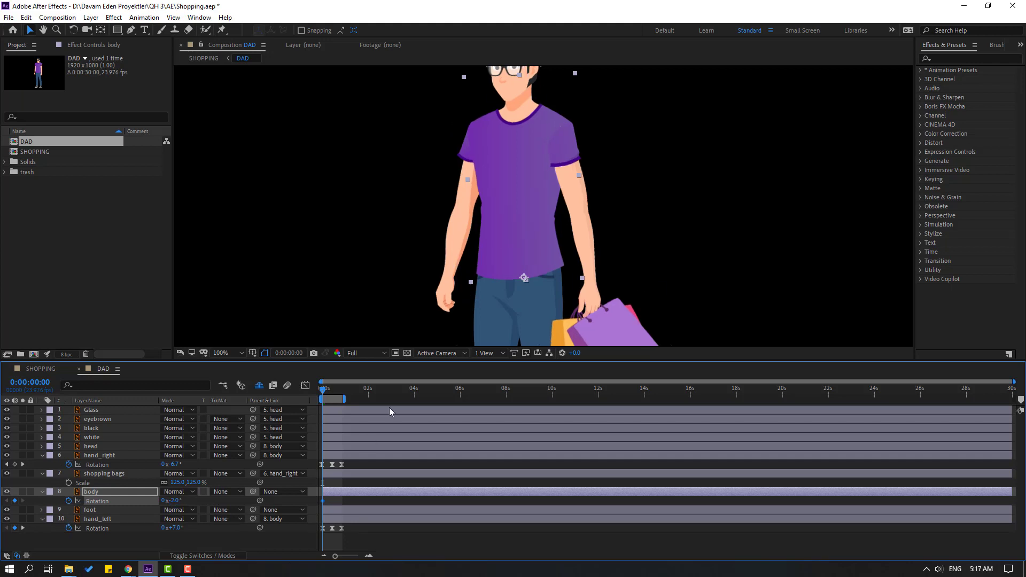
key(shift+Page_Down)
drag(178, 500, 188, 508)
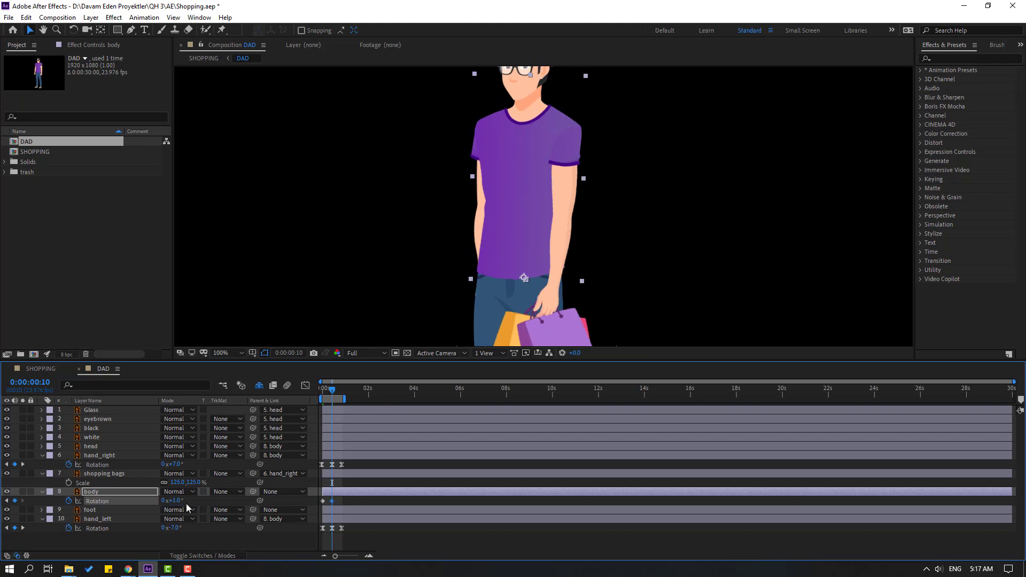
key(shift+Page_Down)
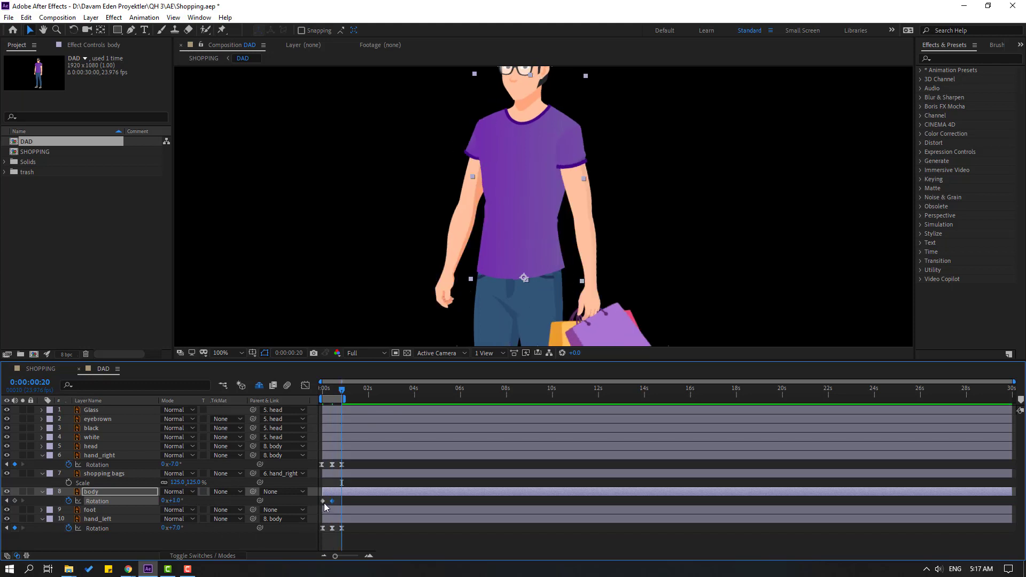
key(KP_Subtract)
key(KP_Subtract)
key(KP_Subtract)
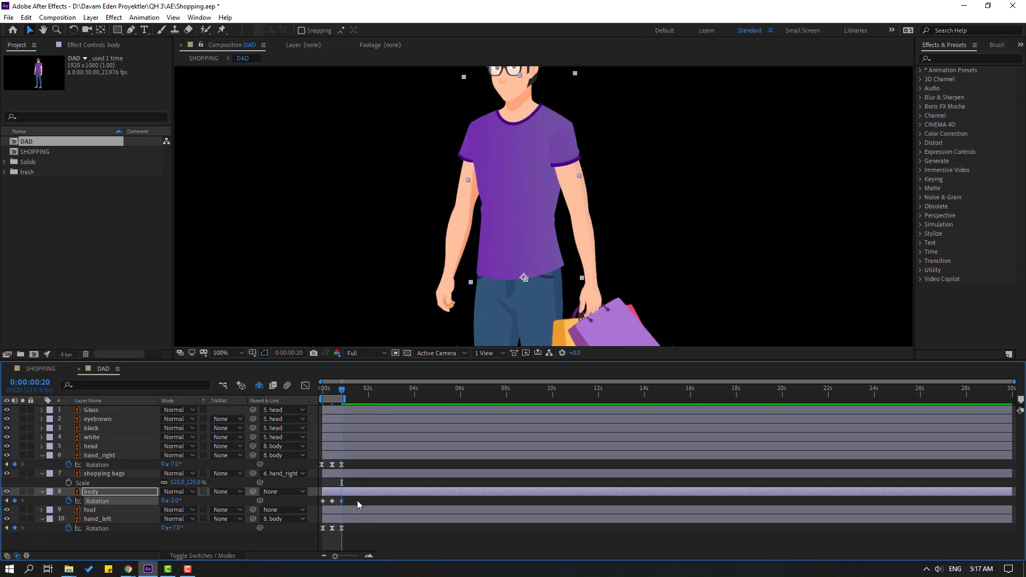
Step: Apply Easy Ease to the body rotation keyframes, preview the sway, and return to SHOPPING
right_click(324, 501)
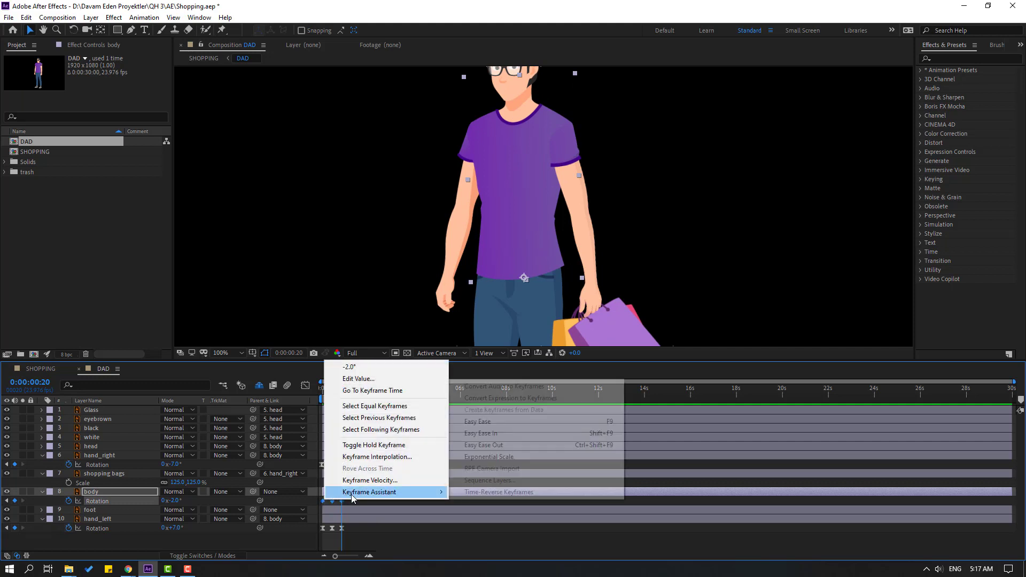
click(507, 426)
key(space)
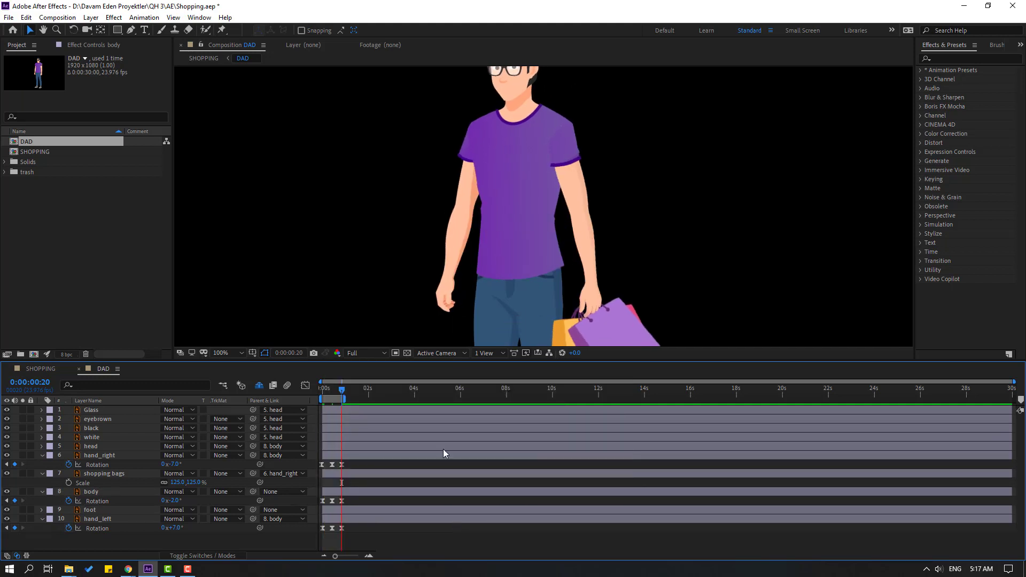
click(33, 367)
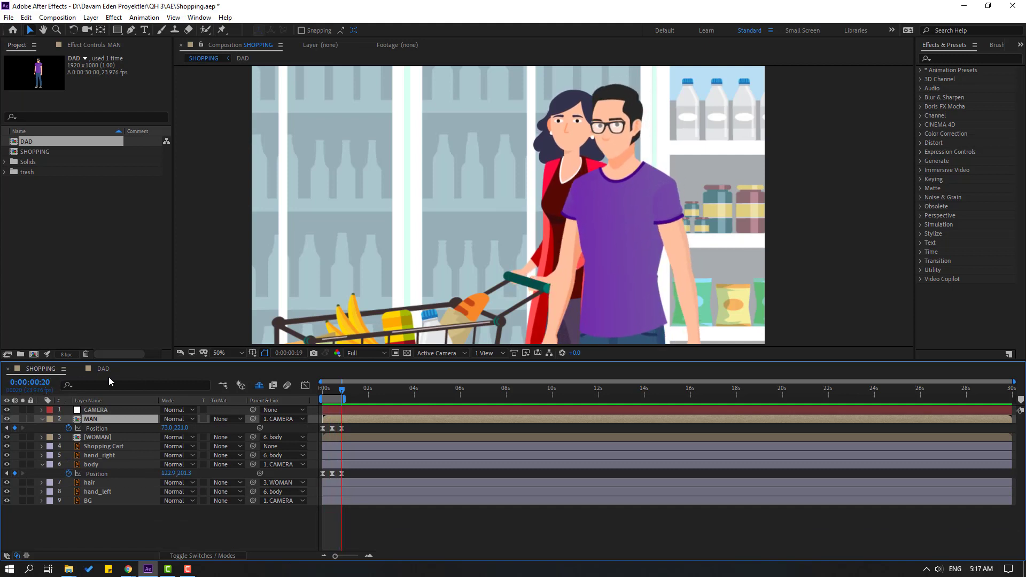
Step: Duplicate the woman's body layer, rename the copy 'foots', and solo it
key(comma)
key(comma)
key(Home)
key(period)
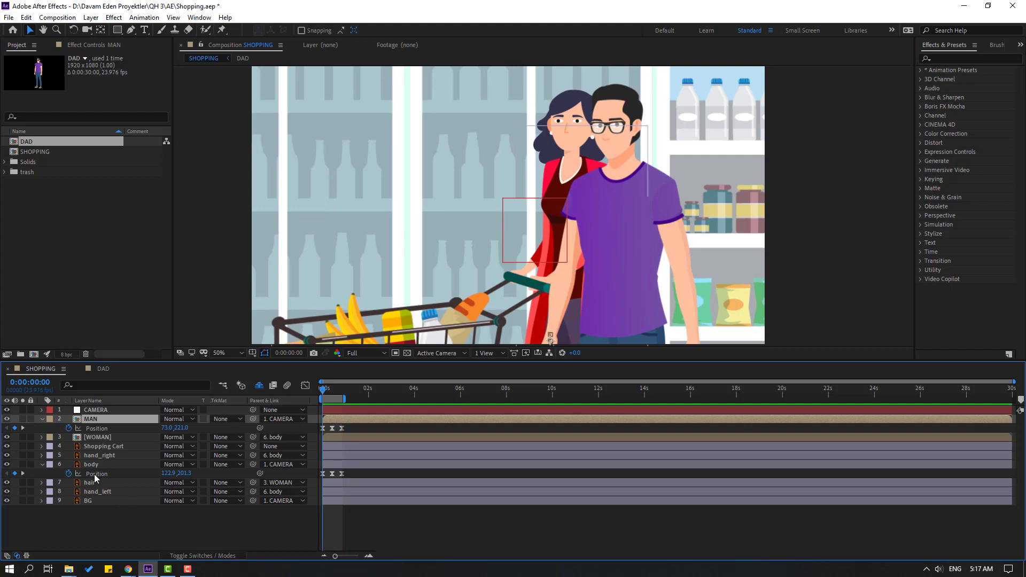
click(63, 467)
click(22, 465)
key(ctrl+d)
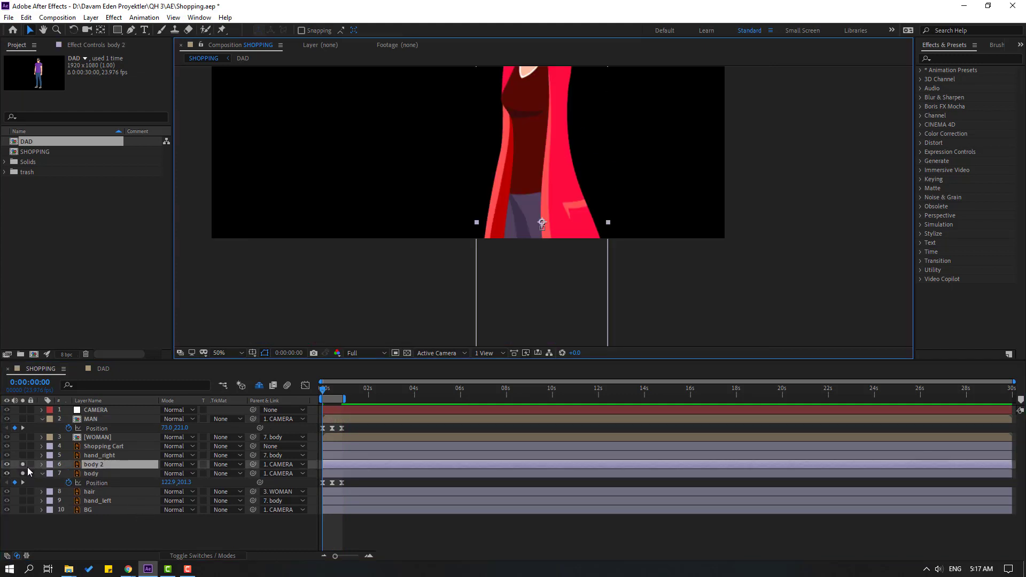
drag(23, 474, 23, 464)
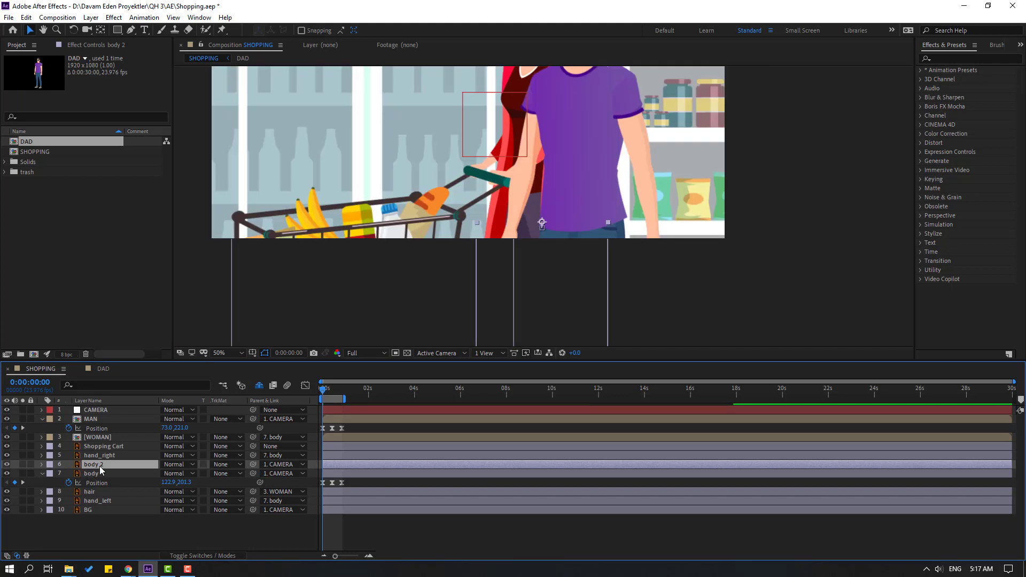
key(Return)
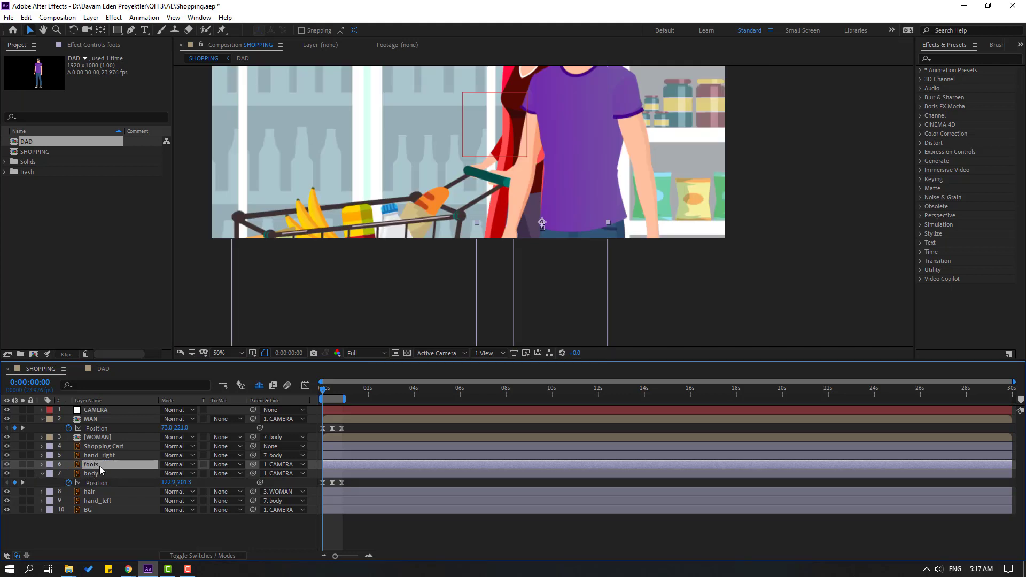
click(23, 465)
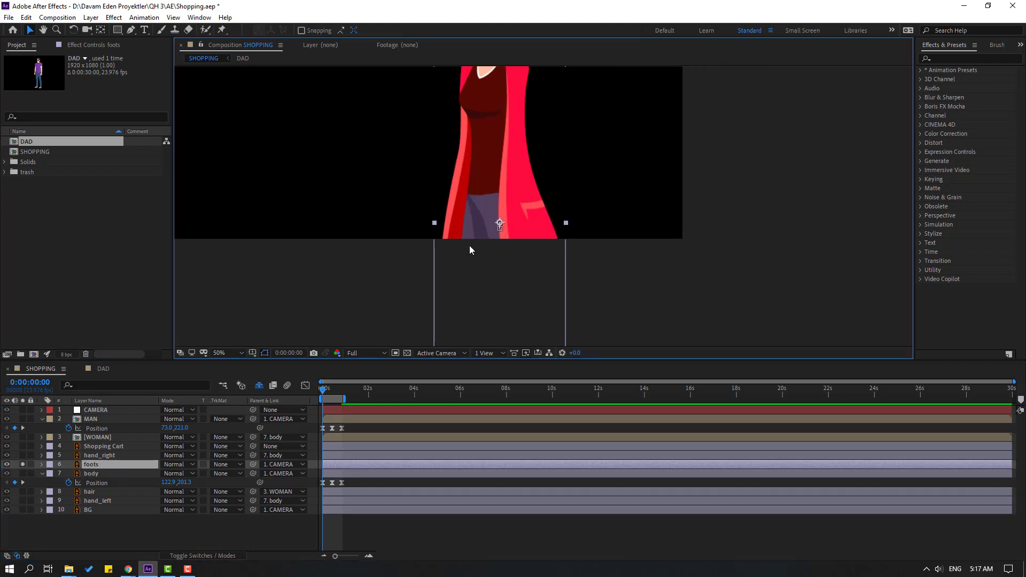
Step: Draw a closed Pen mask around the purple trouser leg on the foots layer
click(131, 31)
scroll(463, 167, up, 2)
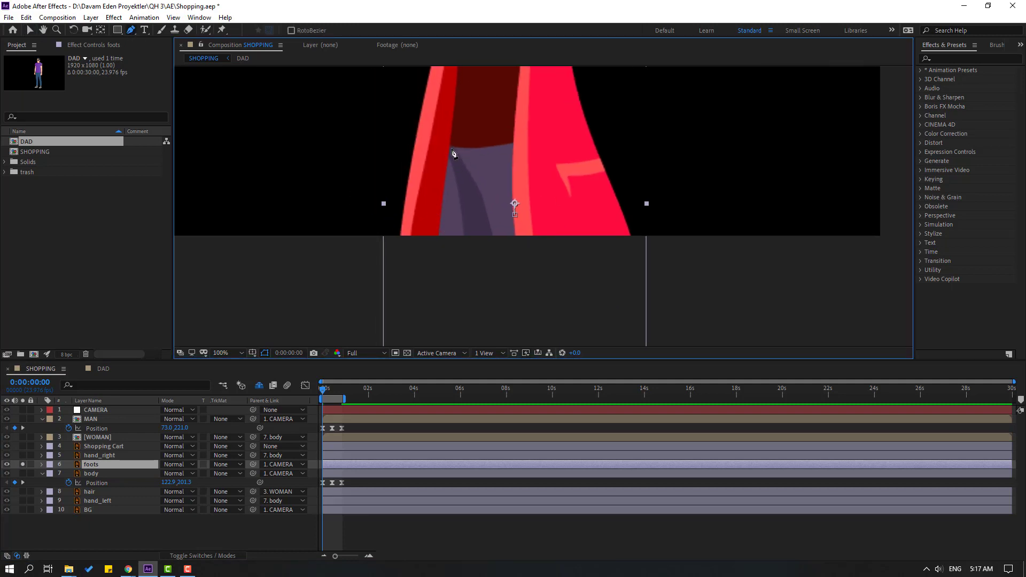
click(450, 147)
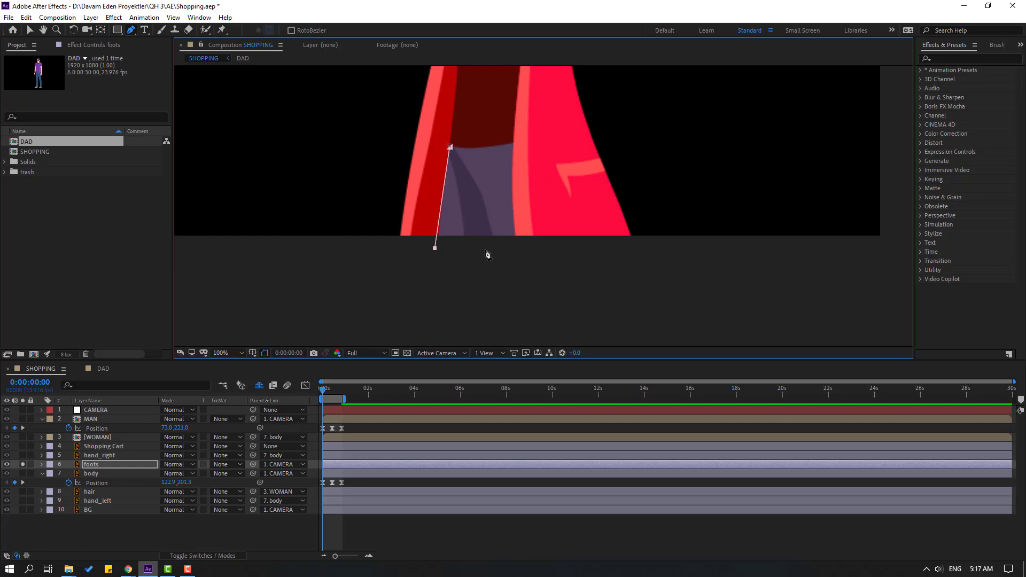
click(449, 147)
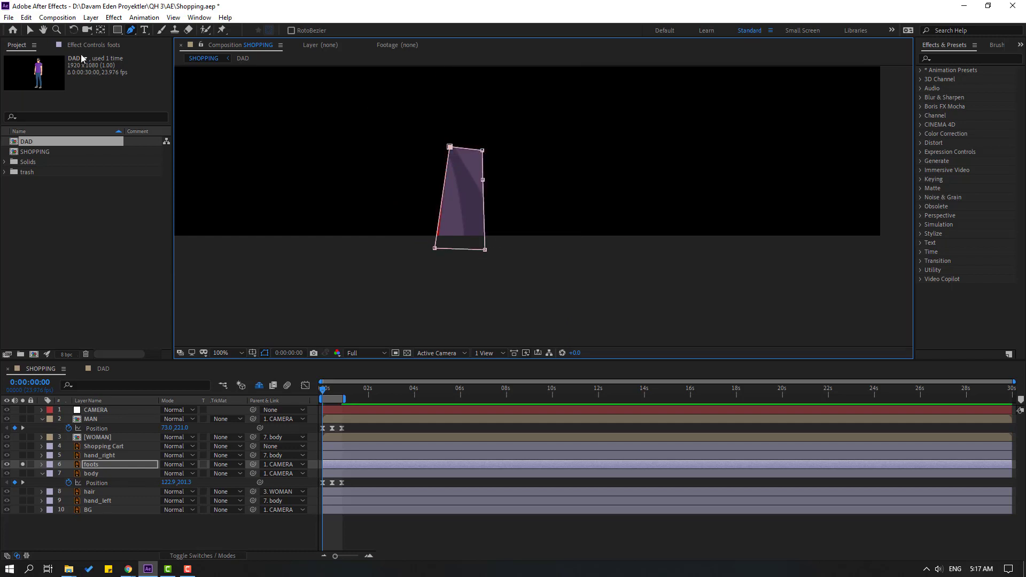
key(v)
click(24, 468)
key(p)
key(comma)
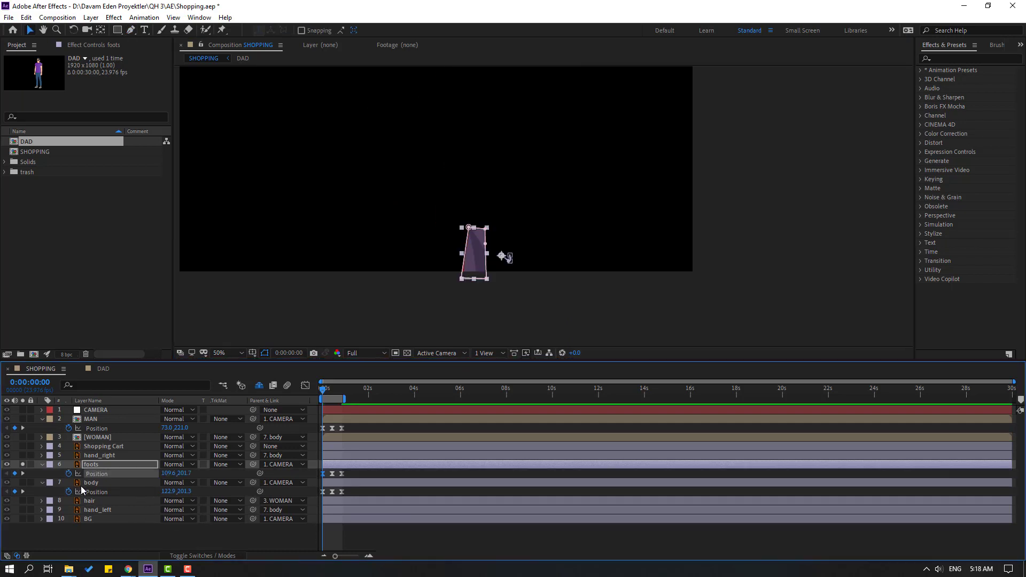
Step: Remove the foots Position keyframes, unsolo it, and move its anchor to the top of the leg
click(68, 473)
click(23, 464)
scroll(389, 257, up, 3)
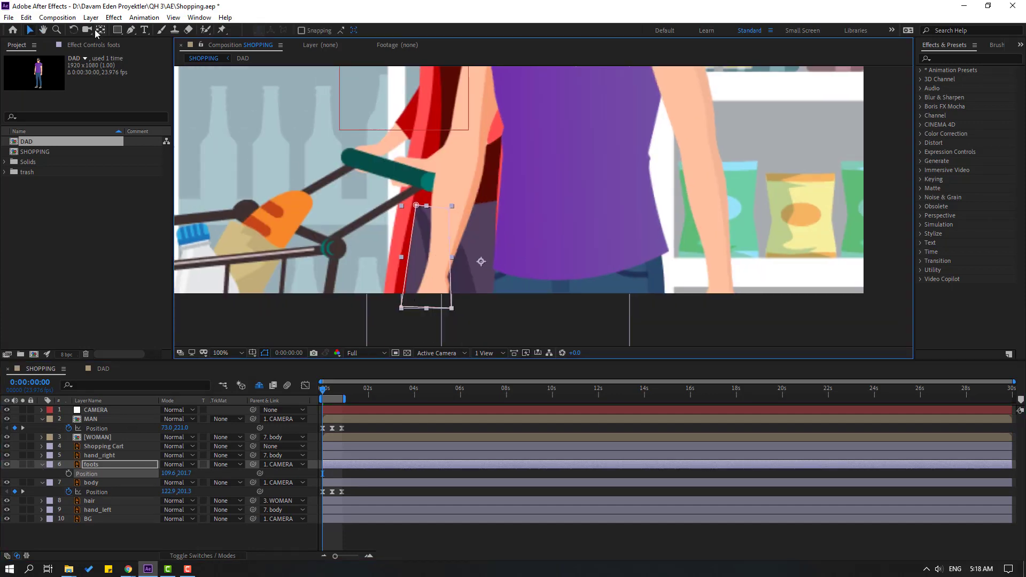
click(99, 31)
drag(481, 261, 478, 257)
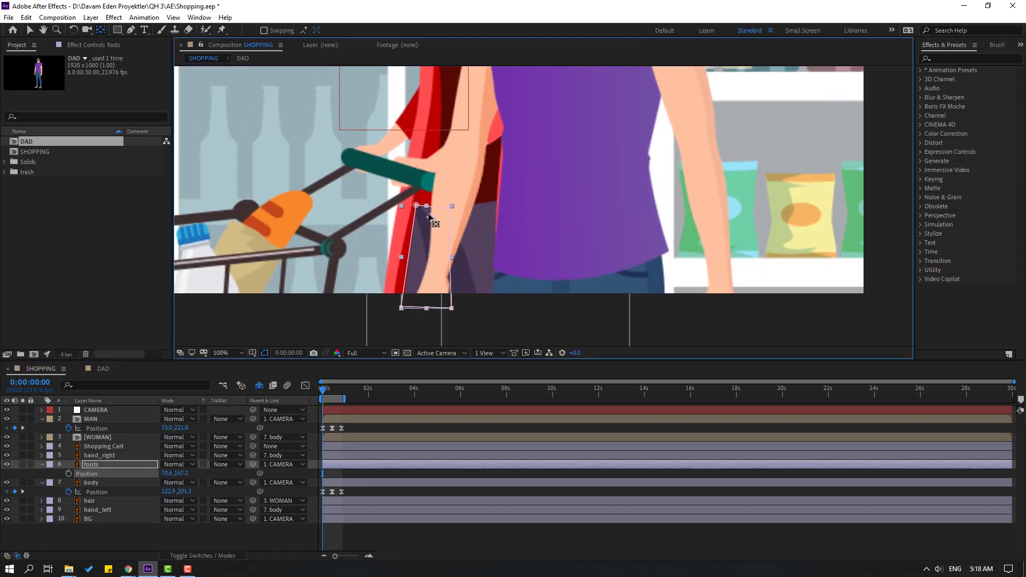
click(30, 43)
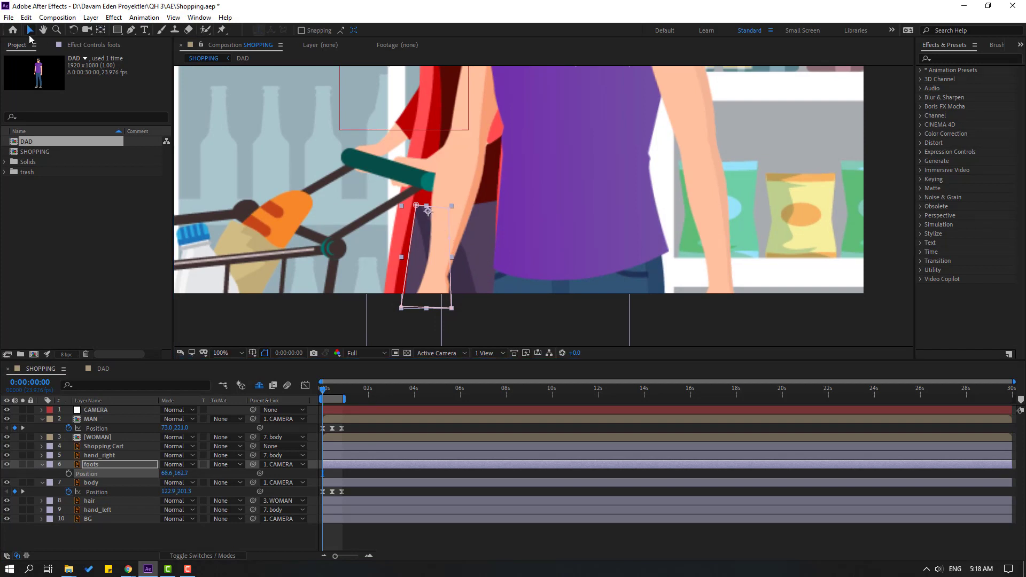
click(30, 30)
Step: Keyframe the foots Rotation at 10°, -2° and 10° on frames 0, 10 and 20
key(r)
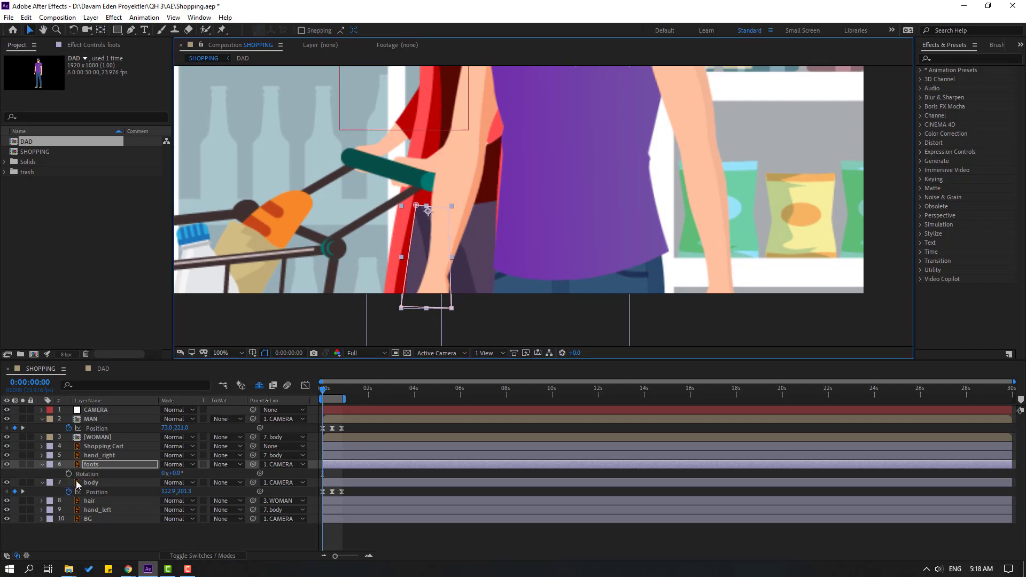
click(68, 474)
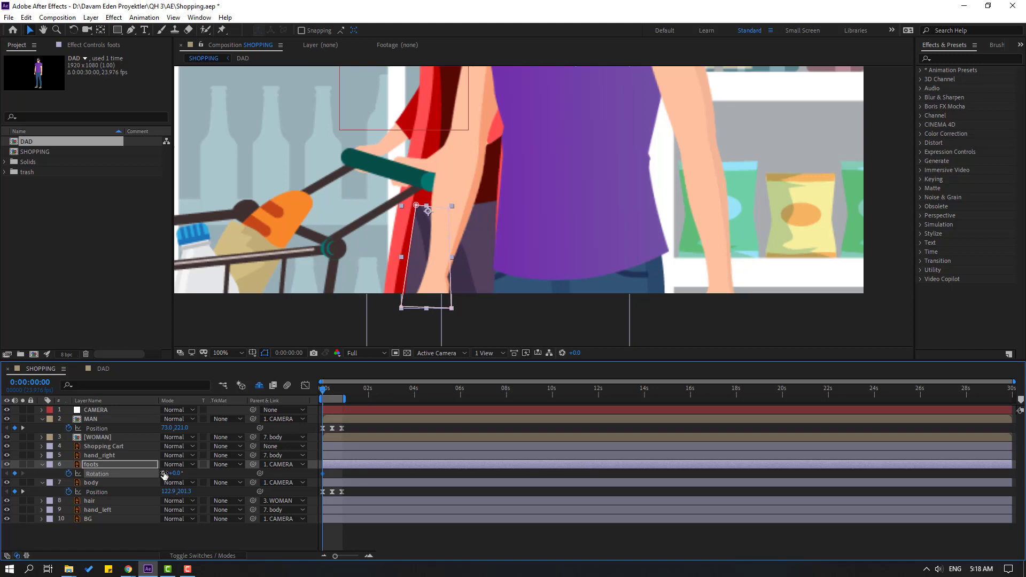
drag(175, 473, 312, 432)
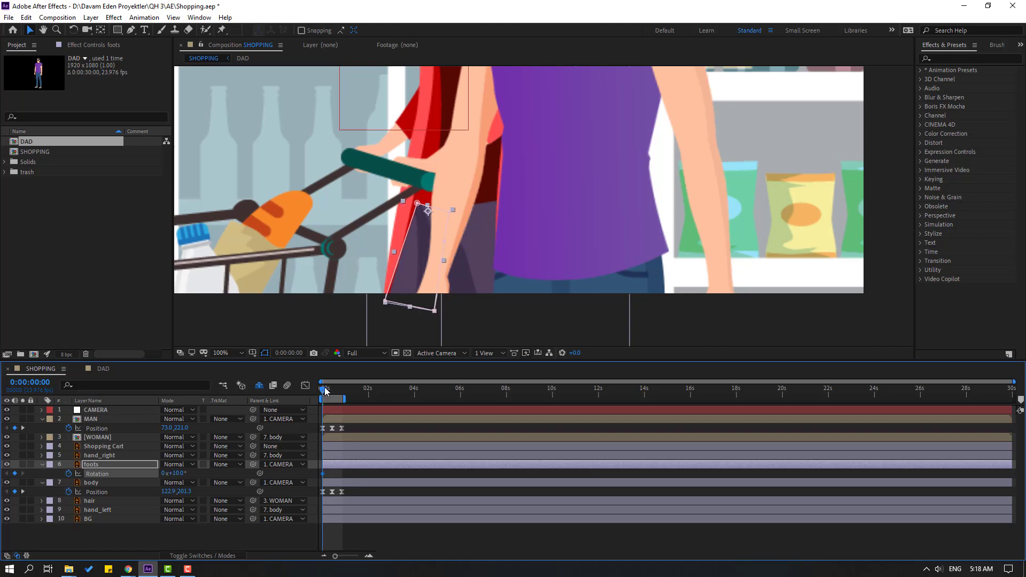
key(shift+Page_Down)
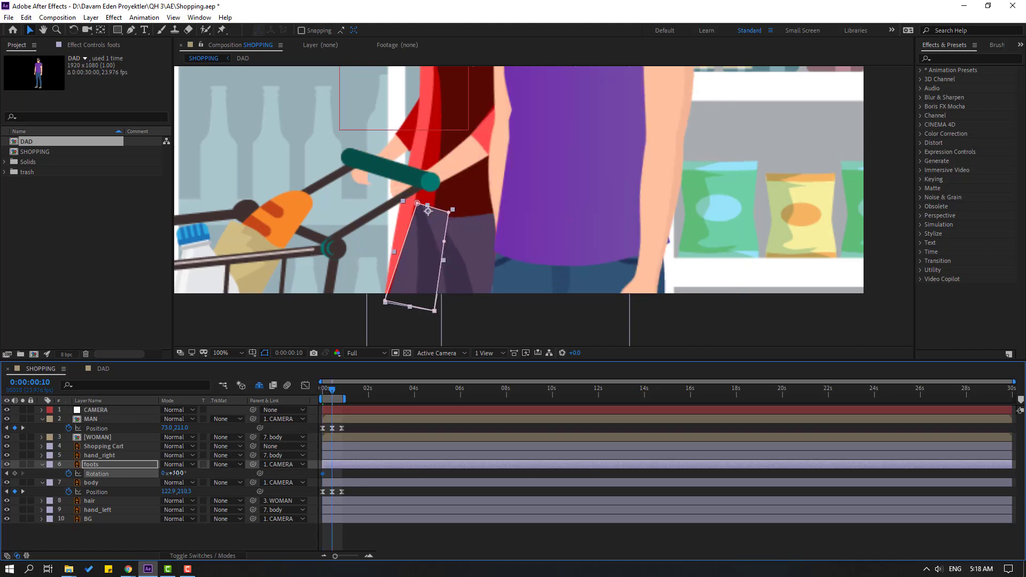
mouse_move(175, 473)
mouse_down()
mouse_move(129, 475)
mouse_move(171, 478)
mouse_up()
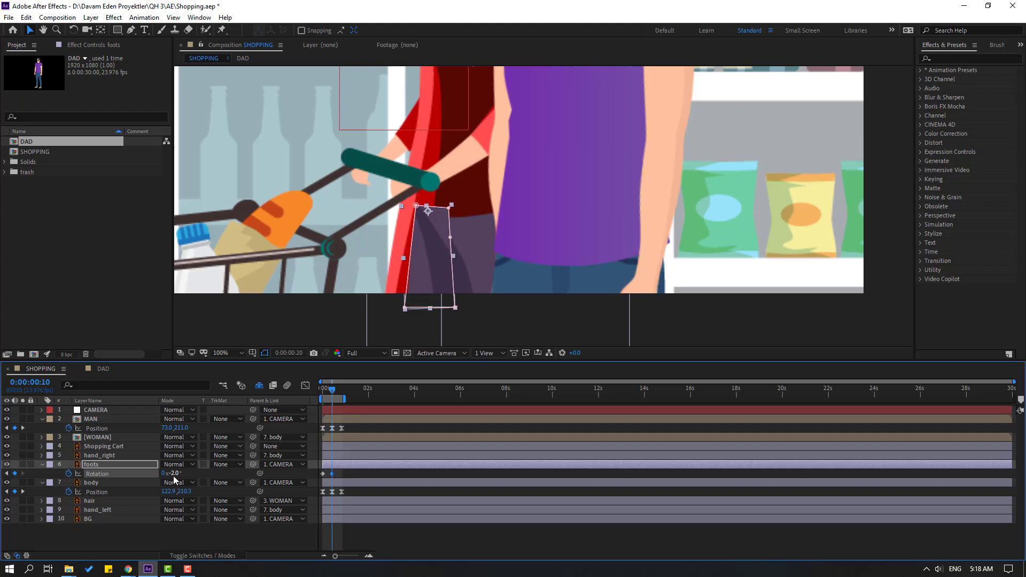
key(shift+Page_Down)
click(323, 474)
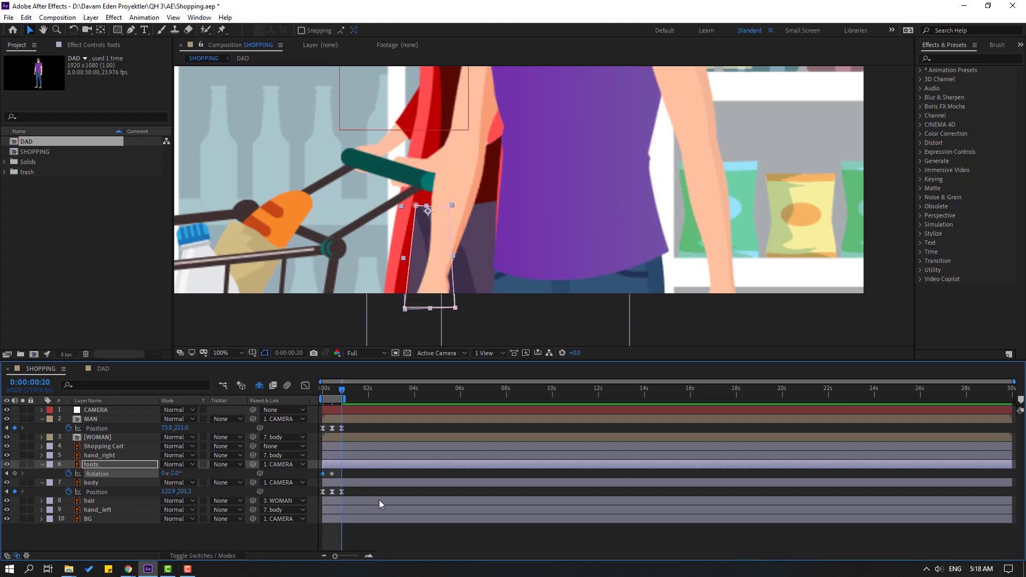
key(ctrl+c)
key(ctrl+v)
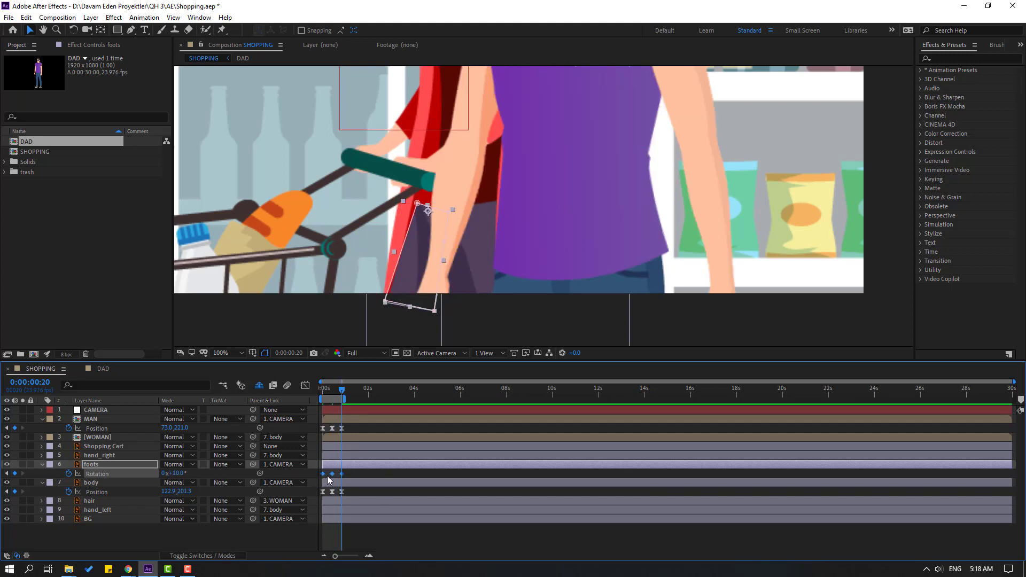
Step: Apply Easy Ease to the three leg rotation keyframes and preview the swing
right_click(342, 474)
mouse_move(385, 465)
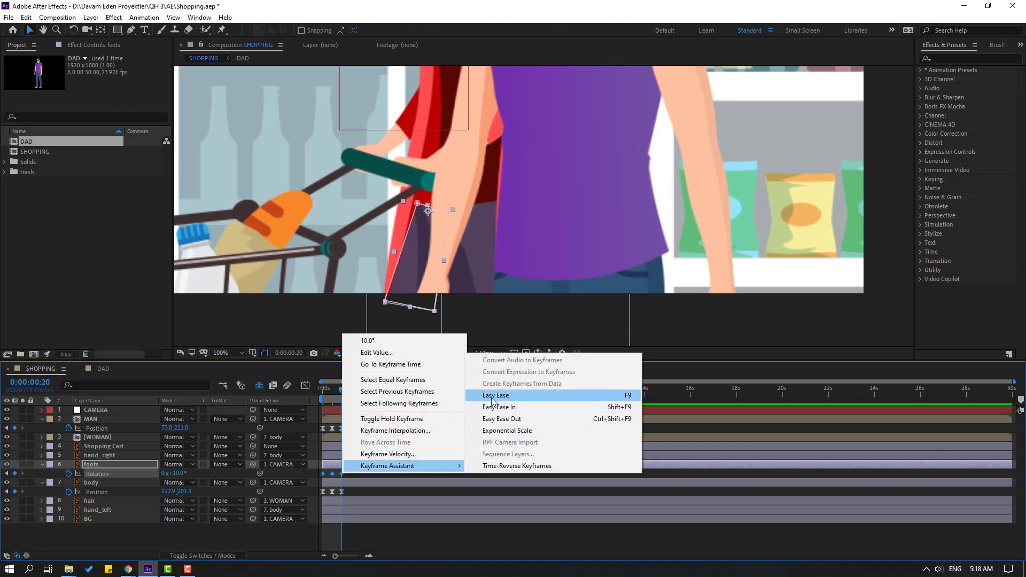
click(490, 395)
click(455, 544)
scroll(351, 235, down, 2)
key(space)
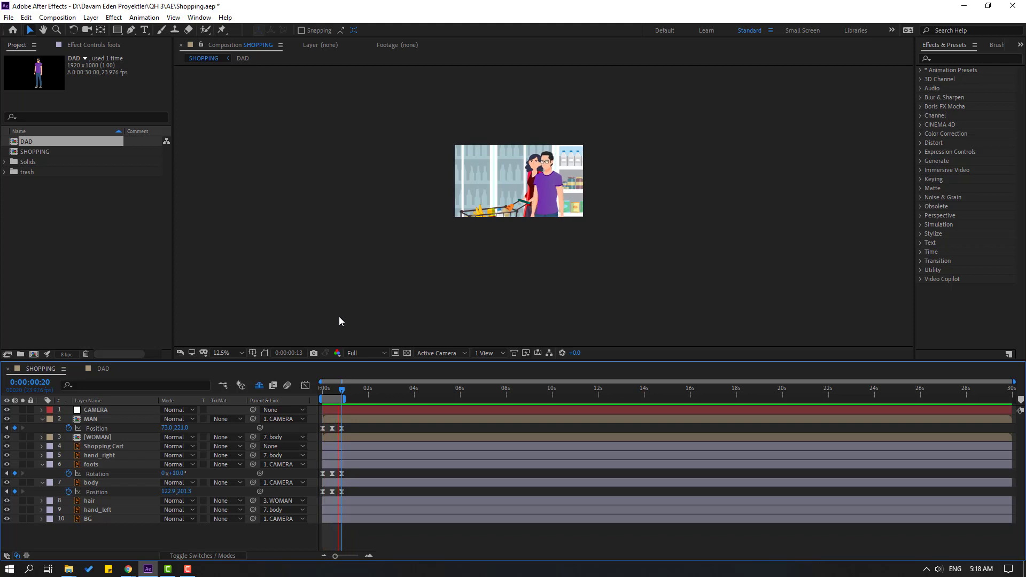
scroll(537, 251, up, 2)
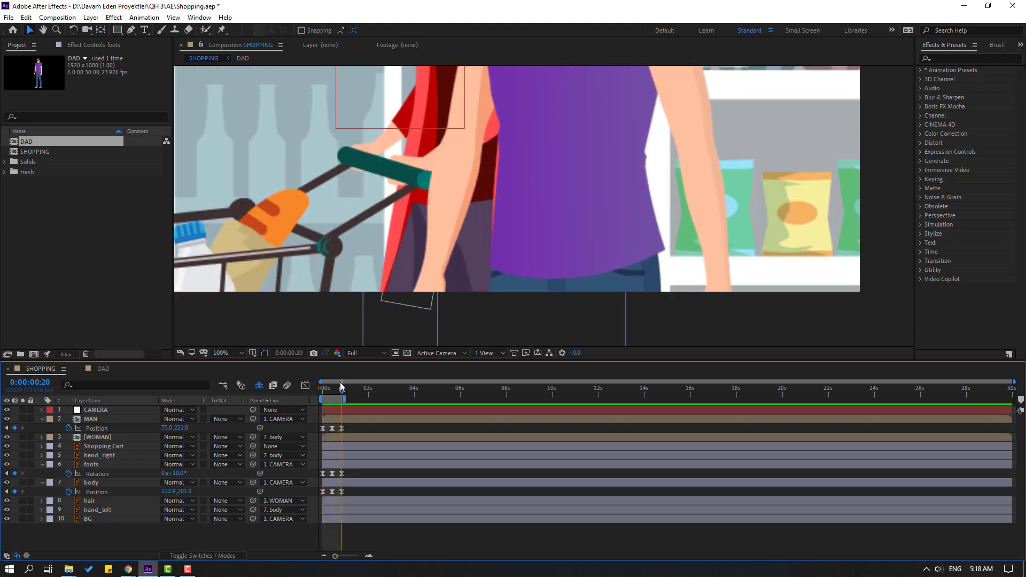
drag(342, 387, 330, 388)
click(413, 260)
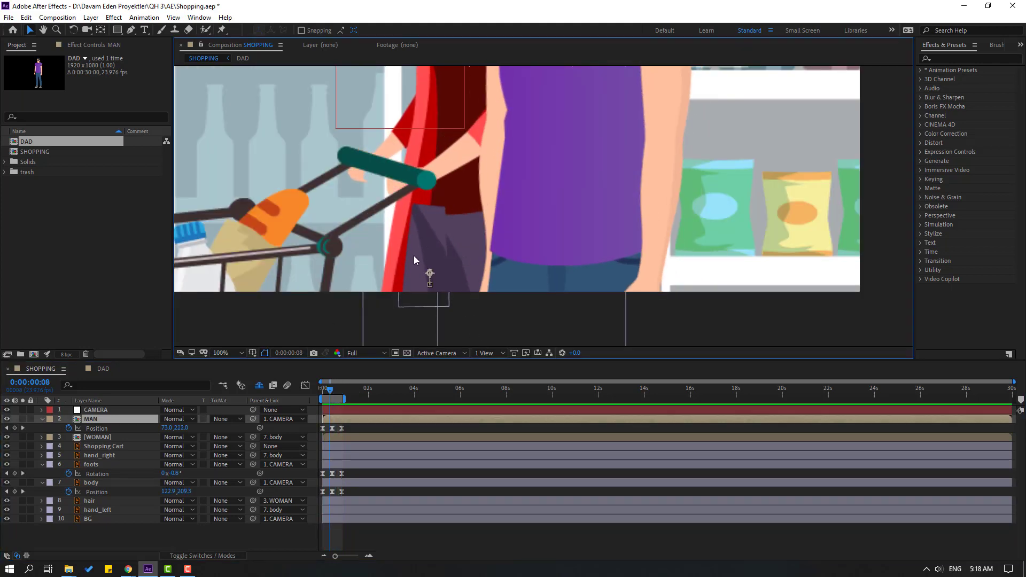
click(99, 465)
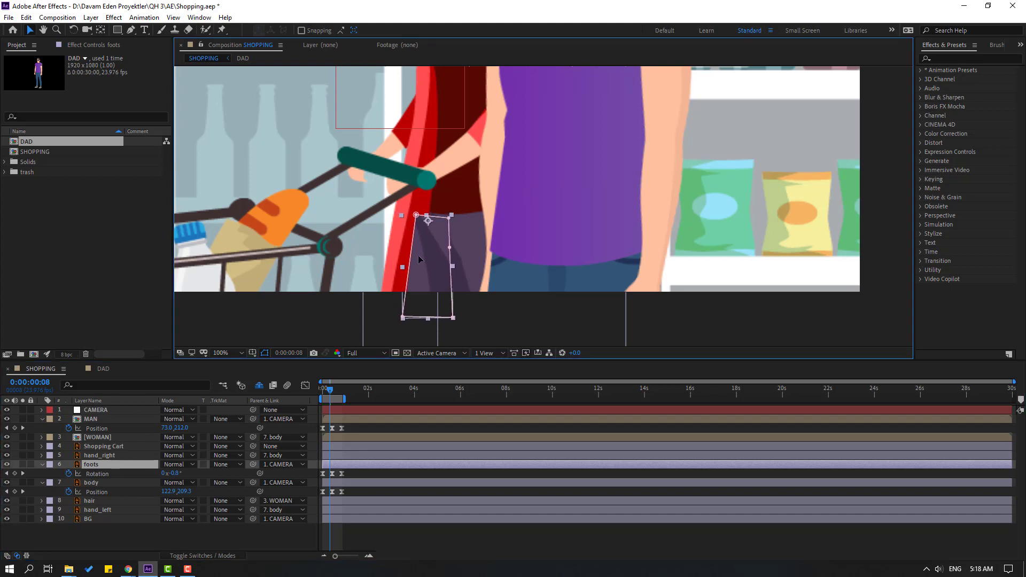
click(436, 409)
key(space)
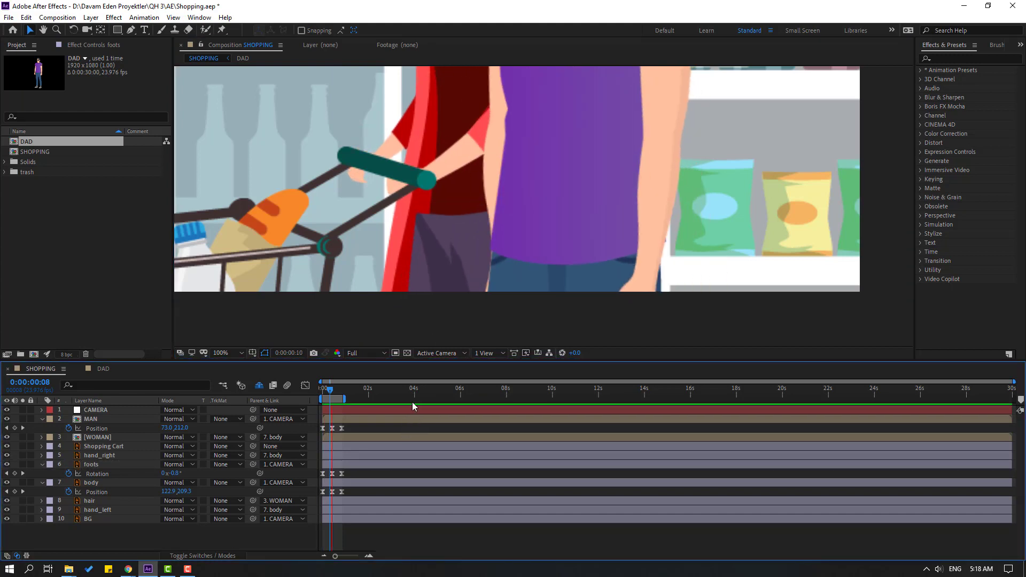
click(415, 293)
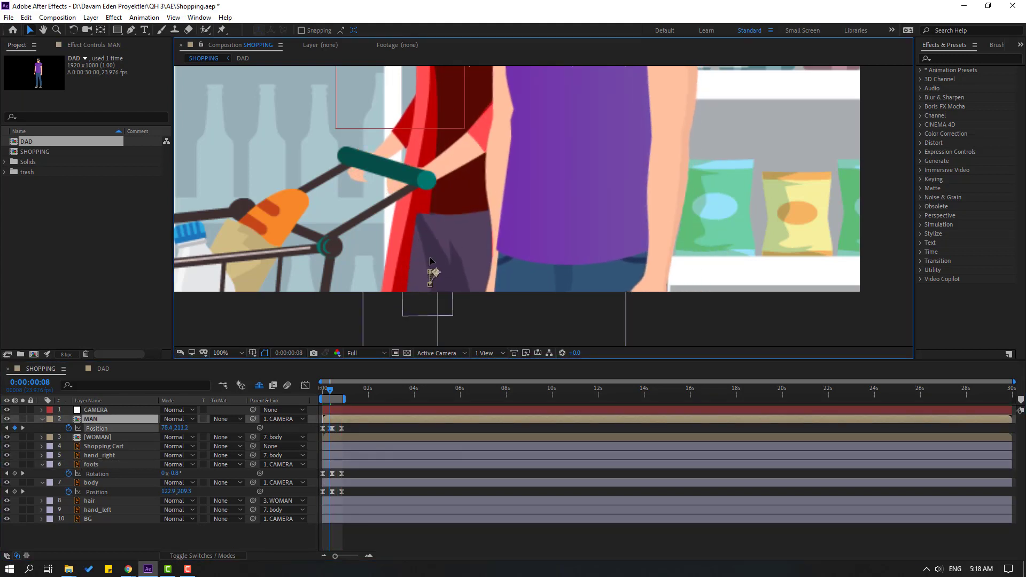
click(428, 270)
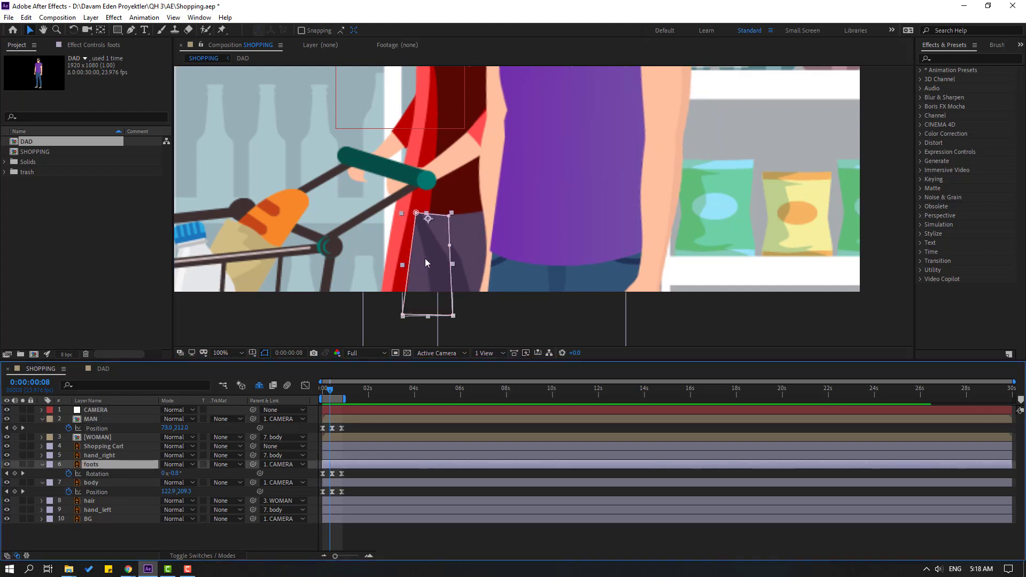
key(space)
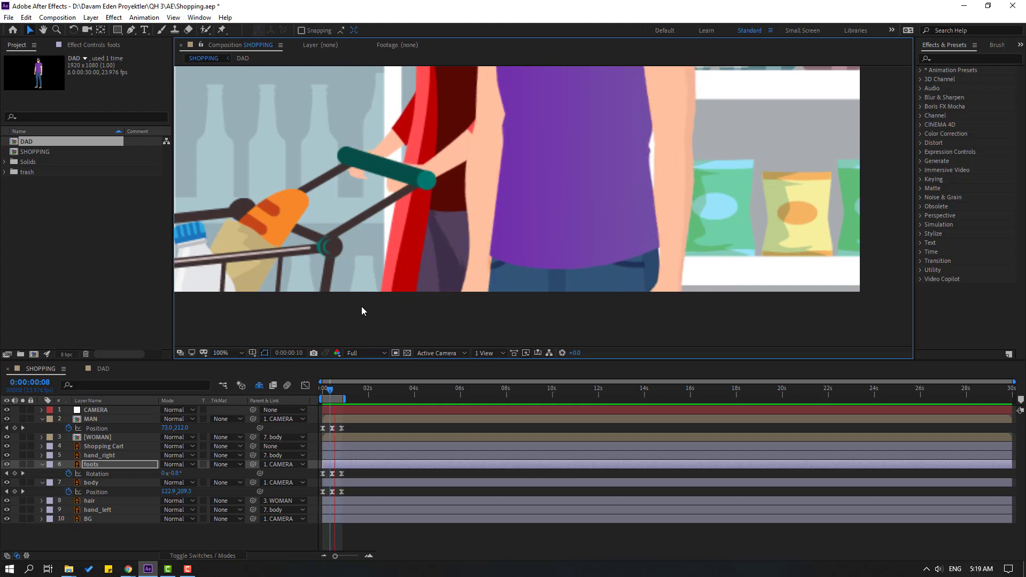
scroll(329, 275, down, 4)
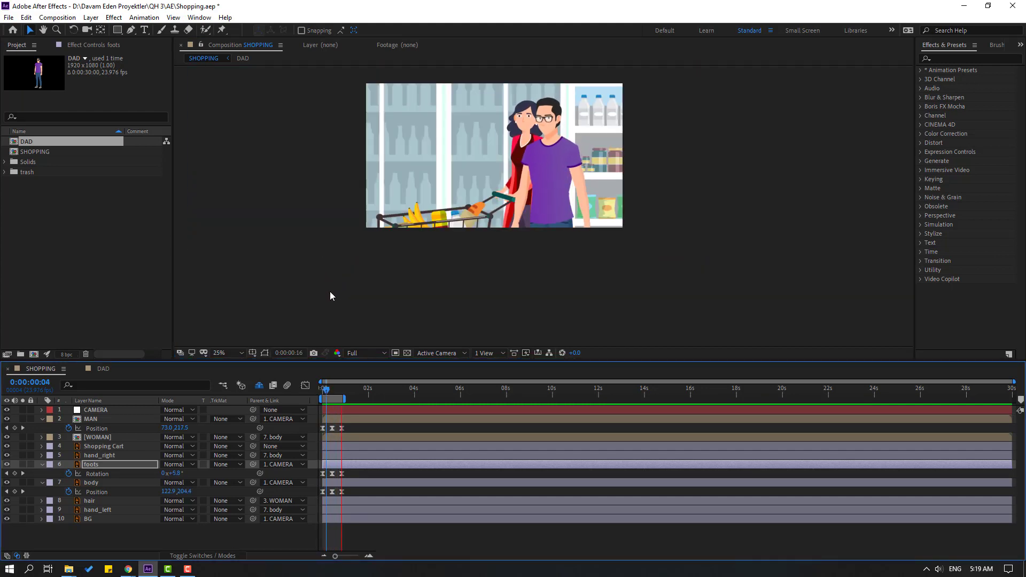
Step: Parent hand_left and hand_right to Shopping Cart, then move the cart layer below hand_left
key(space)
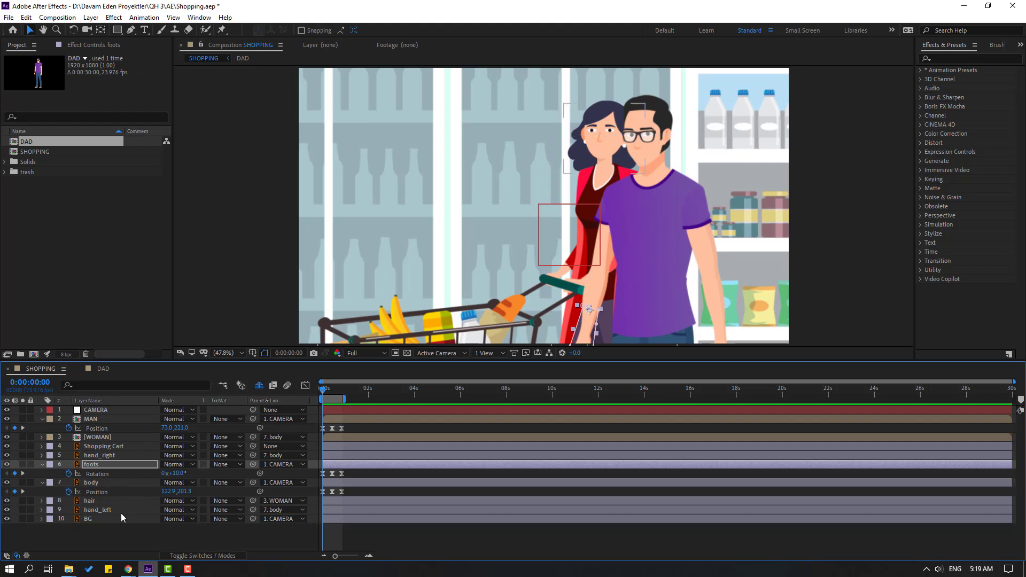
click(96, 510)
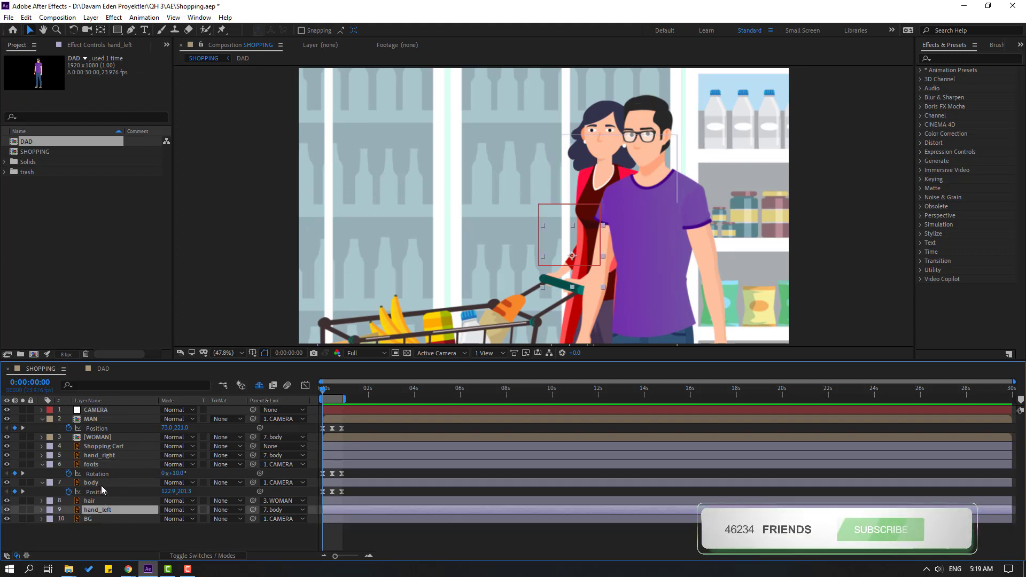
ctrl+click(101, 455)
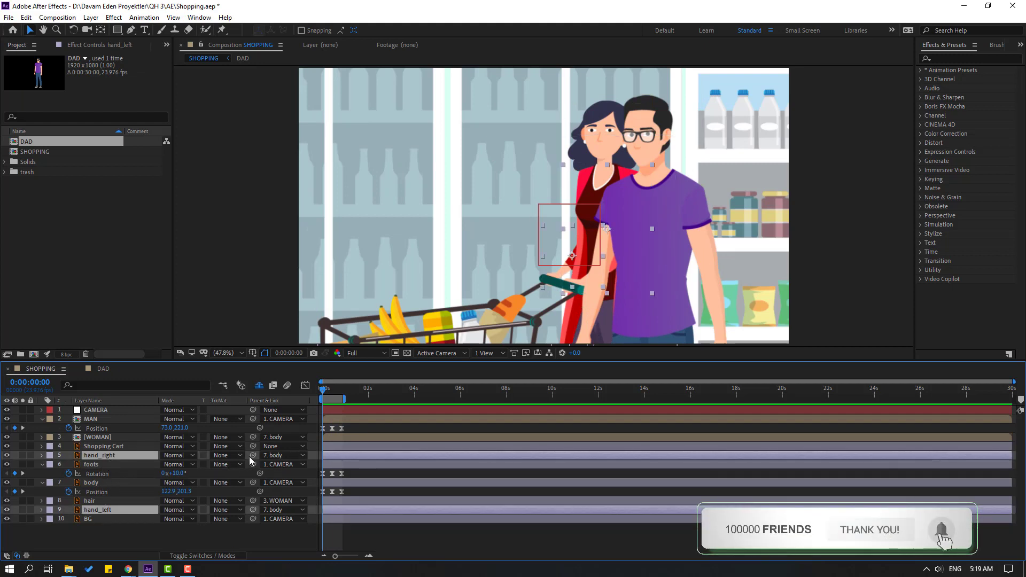
drag(253, 456, 97, 447)
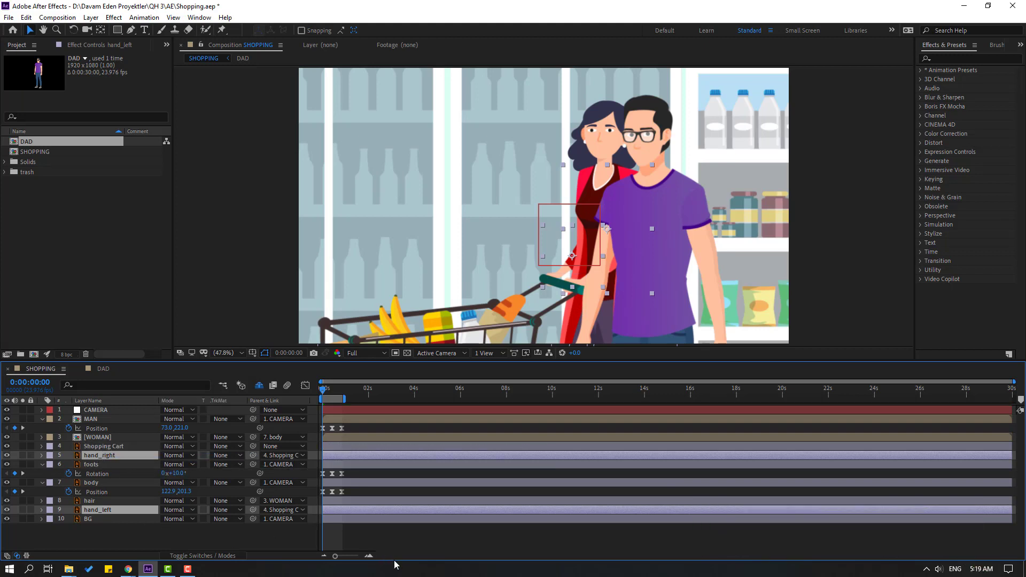
key(F2)
key(space)
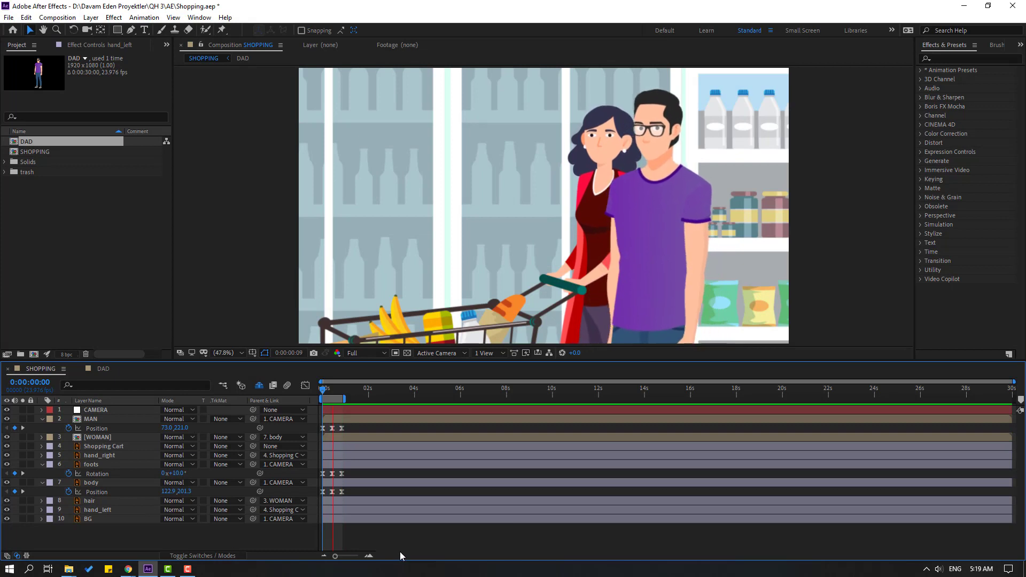
click(105, 482)
drag(101, 447, 122, 516)
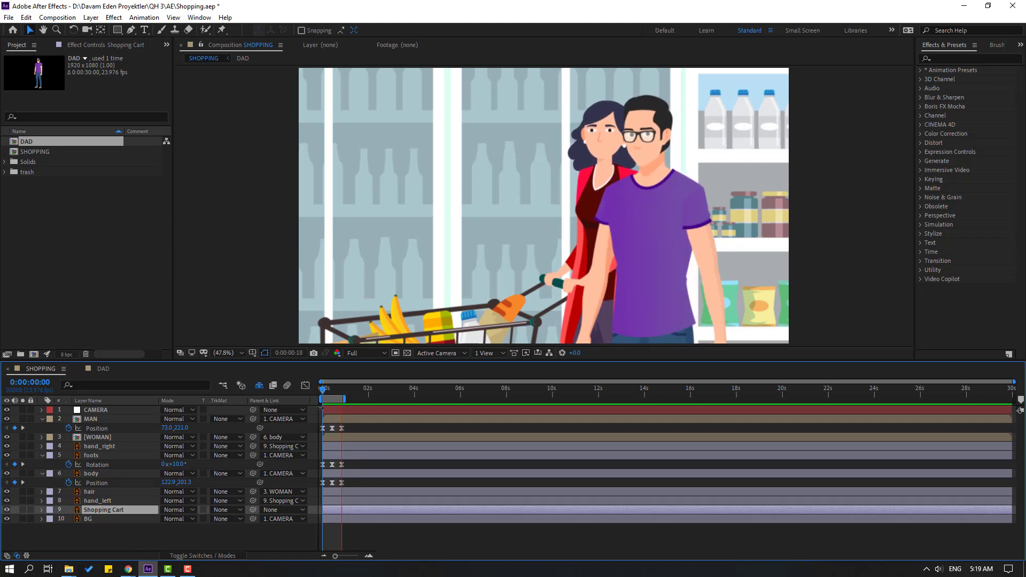
click(335, 418)
Step: Parent the Shopping Cart layer to the CAMERA null
key(s)
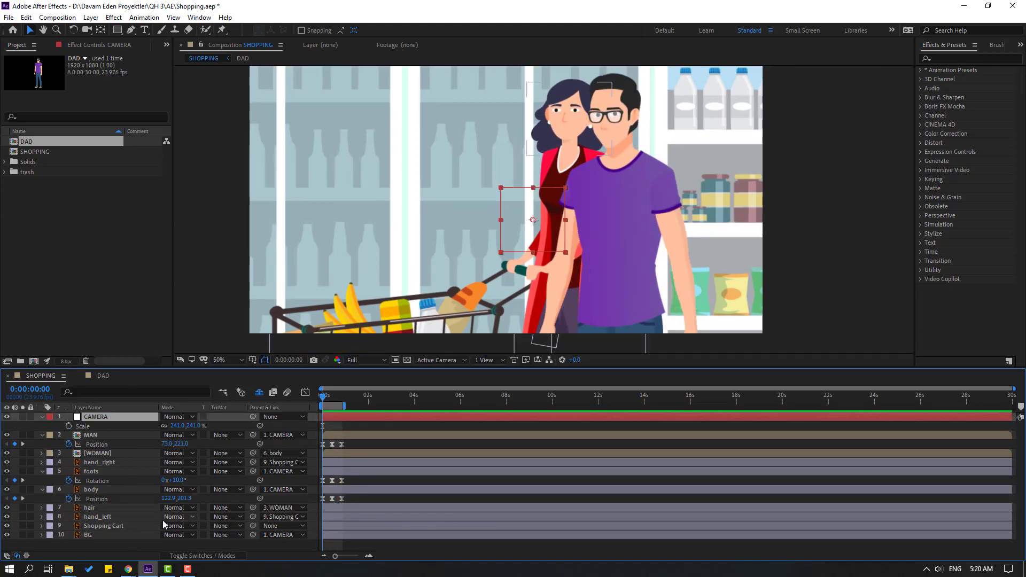
click(103, 527)
drag(253, 526, 90, 420)
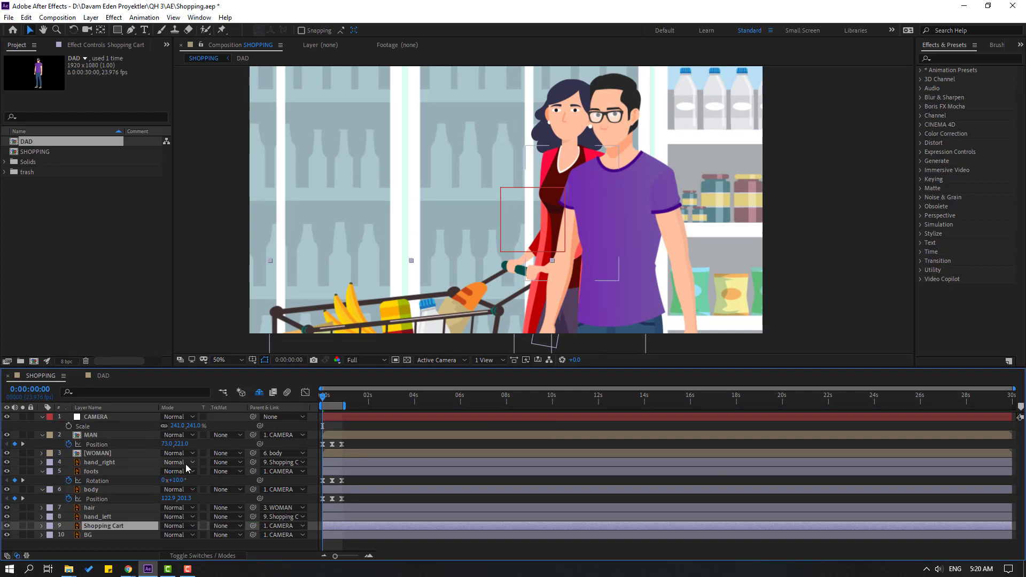
Step: Keyframe CAMERA Scale from 241% at 0s to 266% at 6:02 and preview the zoom
click(102, 418)
key(s)
key(s)
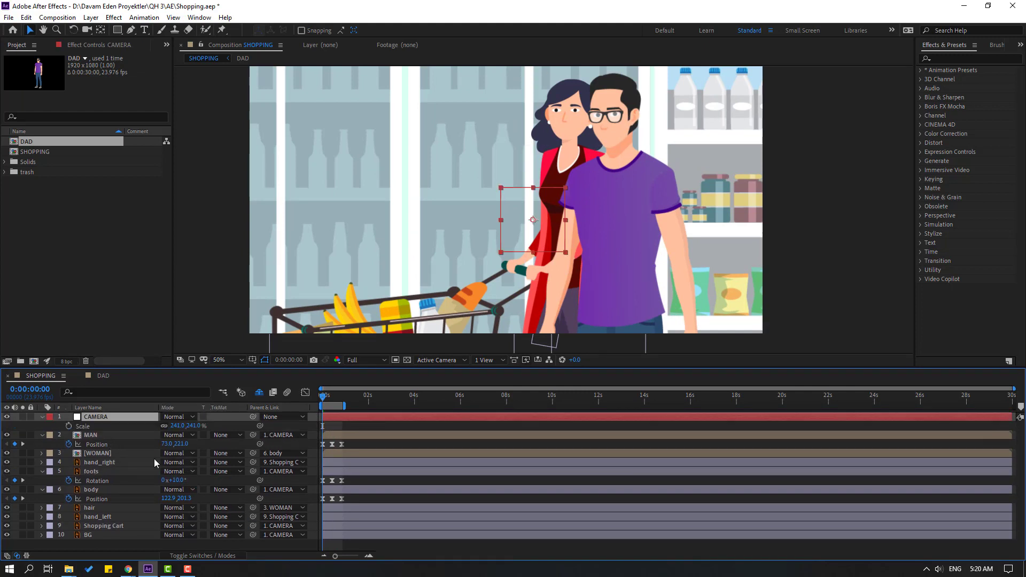
click(68, 426)
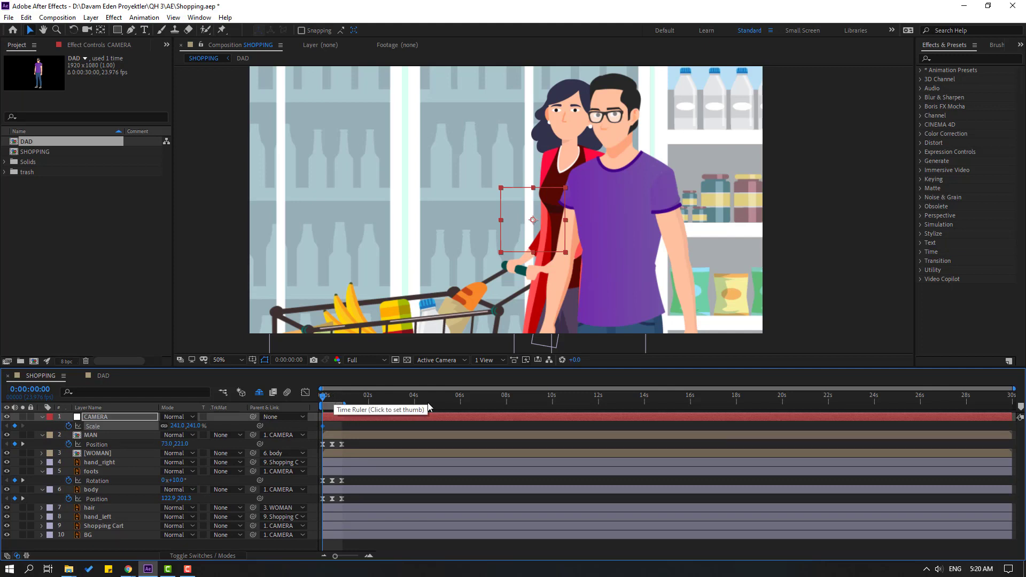
click(462, 399)
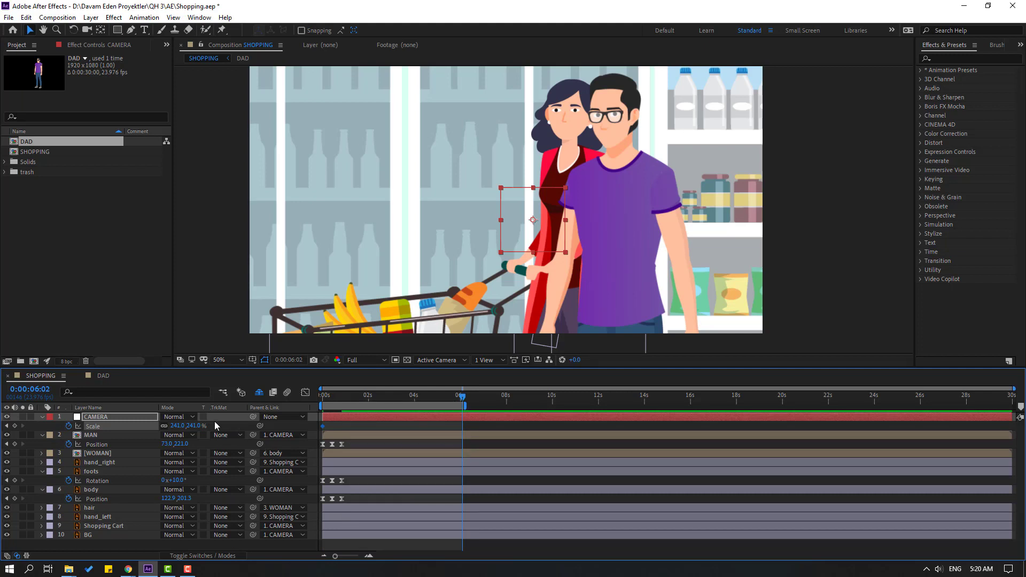
drag(177, 430, 192, 431)
click(219, 360)
click(228, 382)
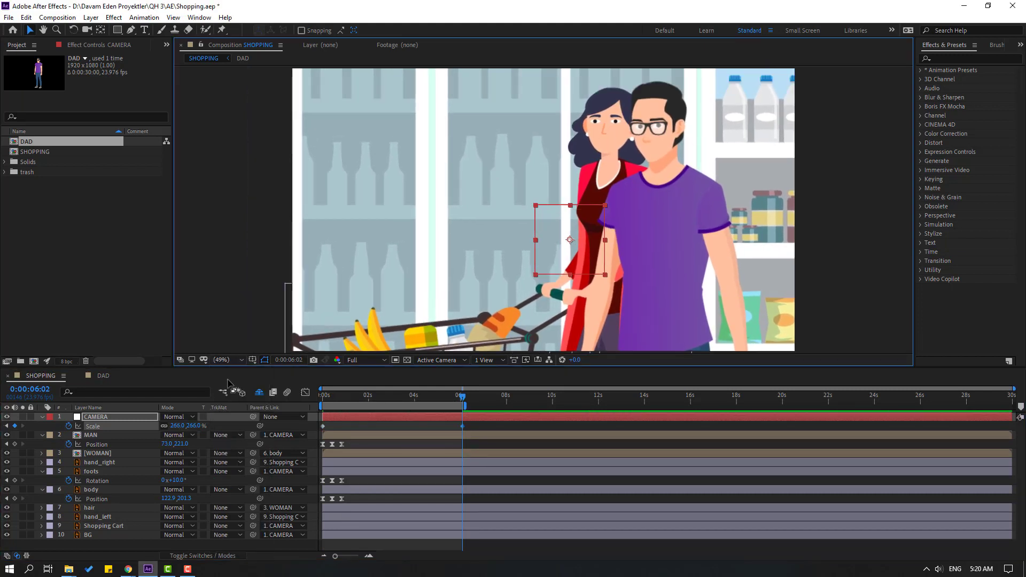
key(space)
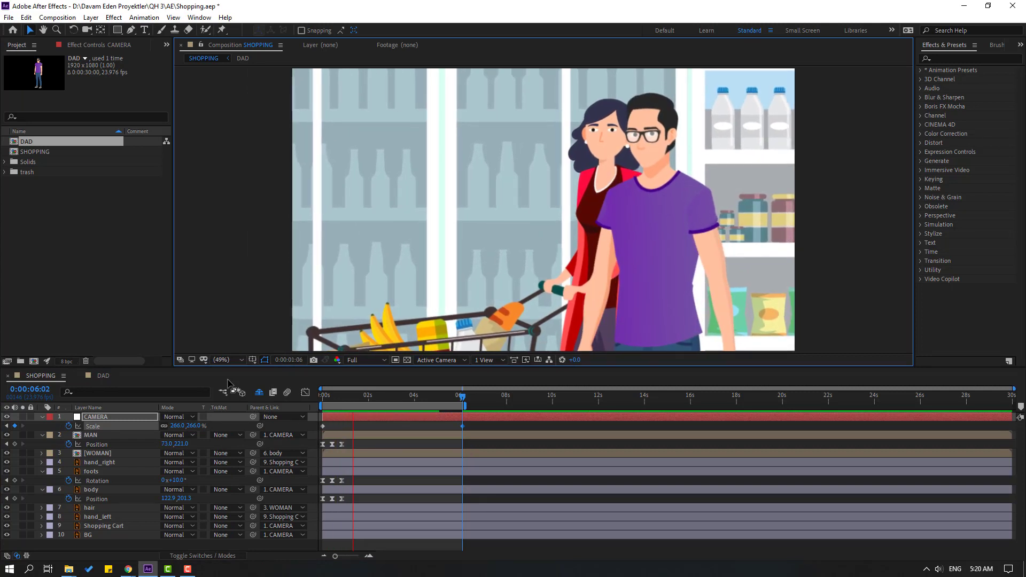
key(space)
drag(346, 396, 305, 433)
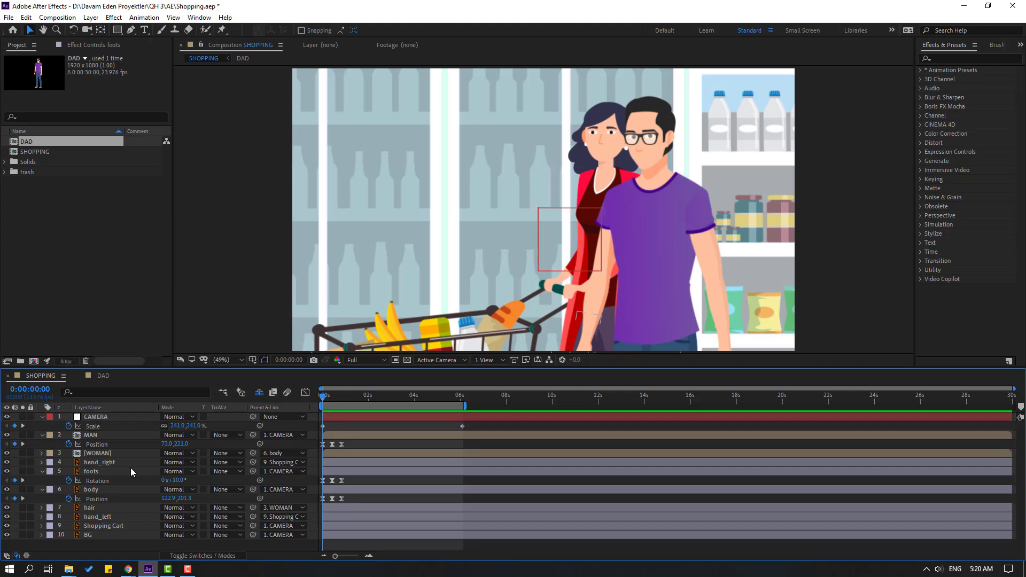
Step: Add a loopOutDuration cycle expression to the foots Rotation and preview the looping leg swing
click(110, 471)
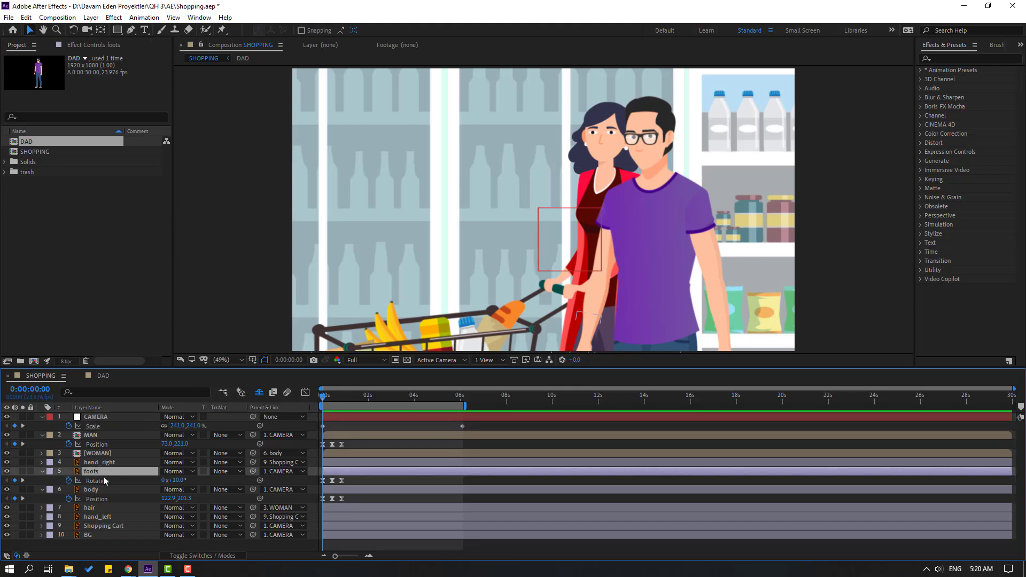
alt+click(69, 481)
click(200, 489)
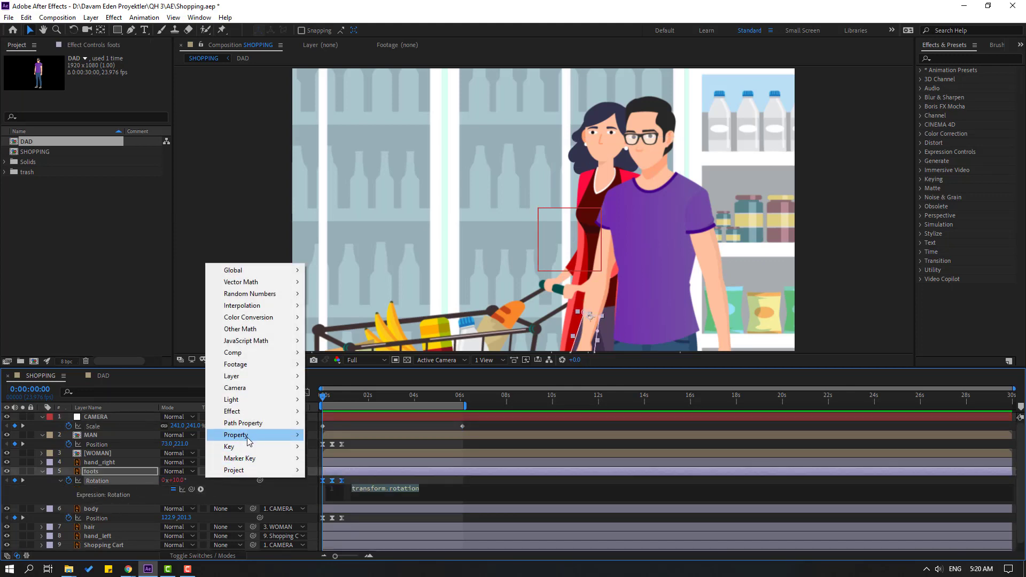
mouse_move(250, 435)
click(396, 330)
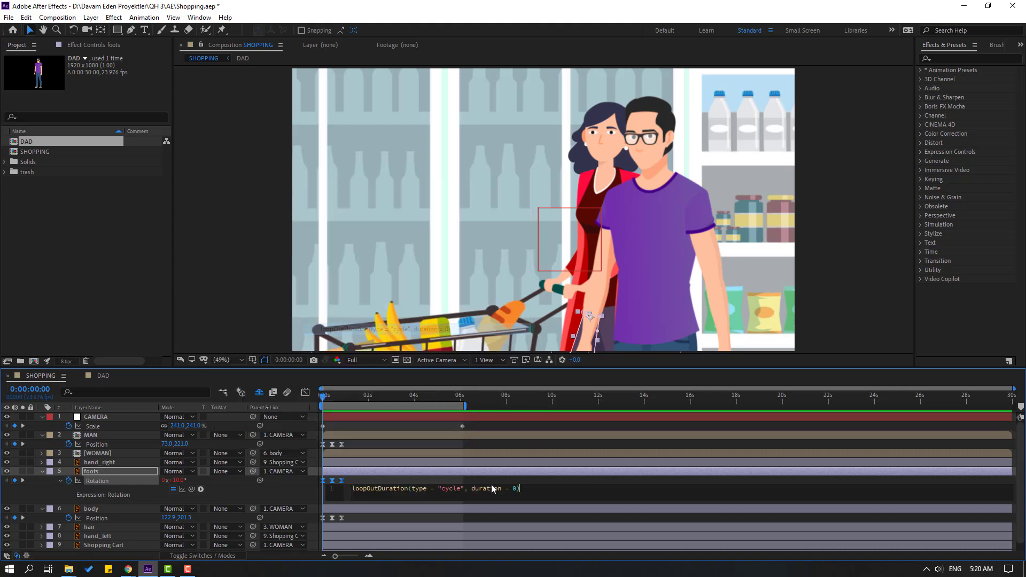
click(643, 481)
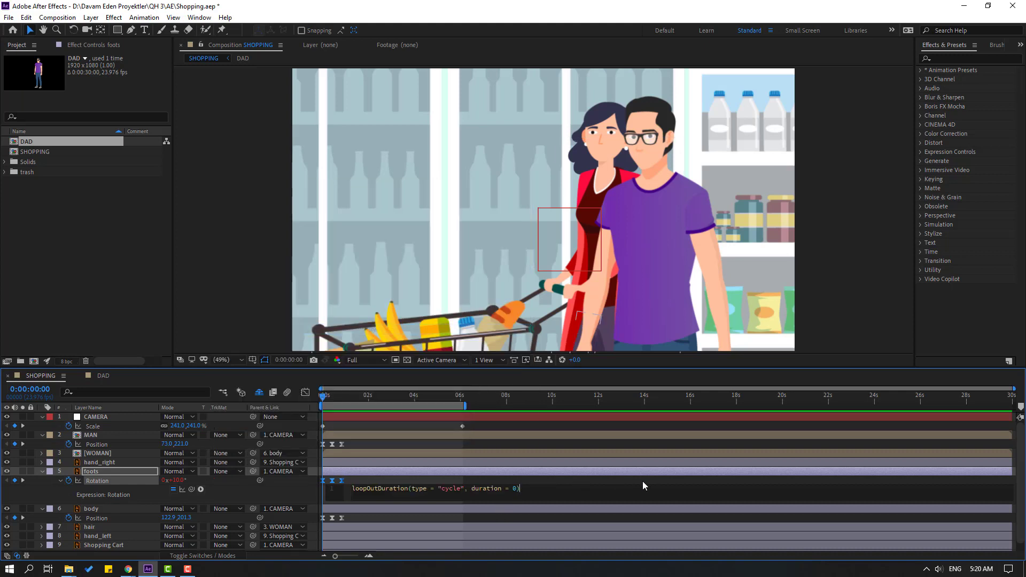
click(43, 472)
key(space)
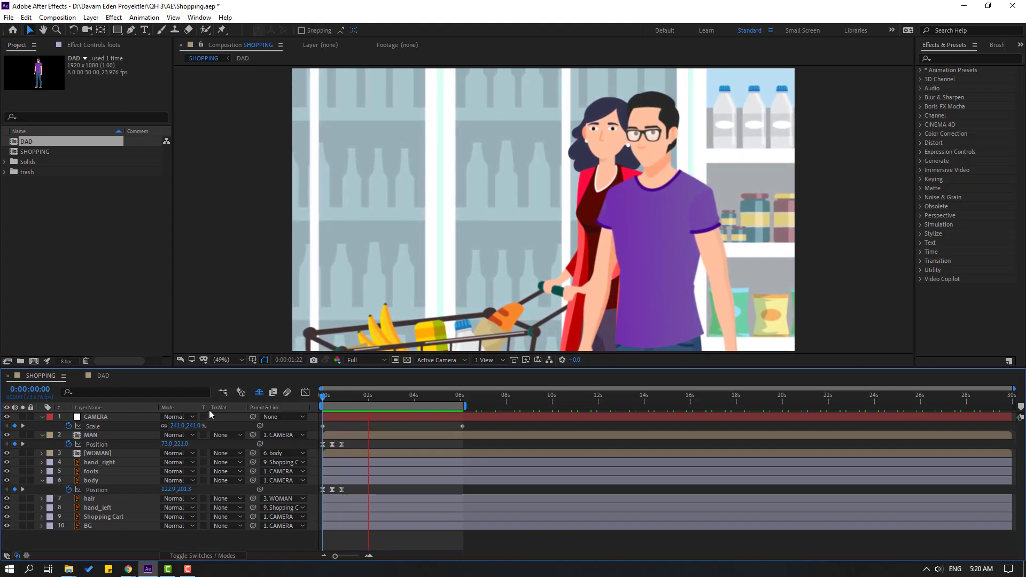
key(space)
click(88, 481)
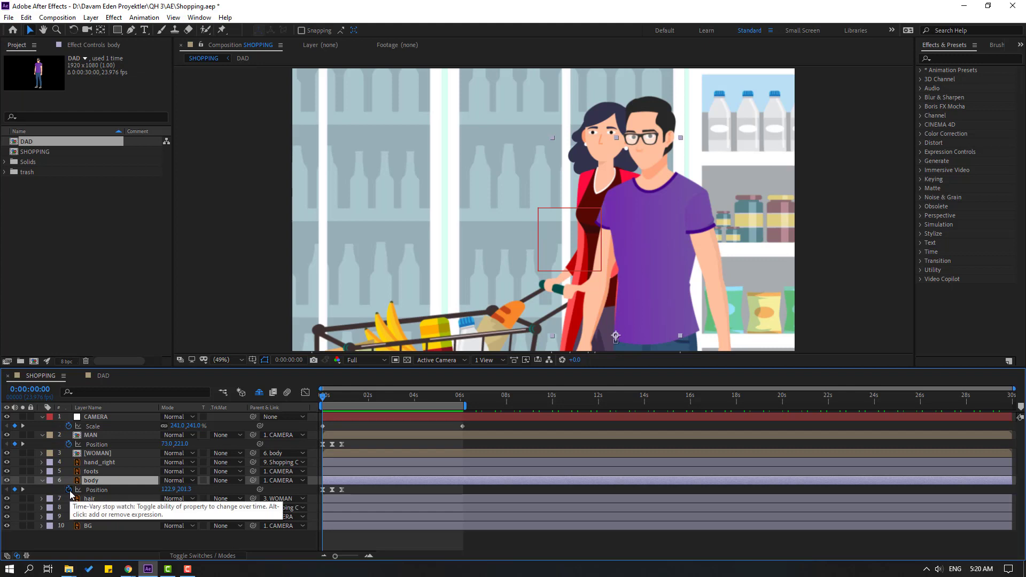
Step: Add a loopOutDuration cycle expression to the body's Position and preview the looping bounce
alt+click(70, 491)
click(202, 499)
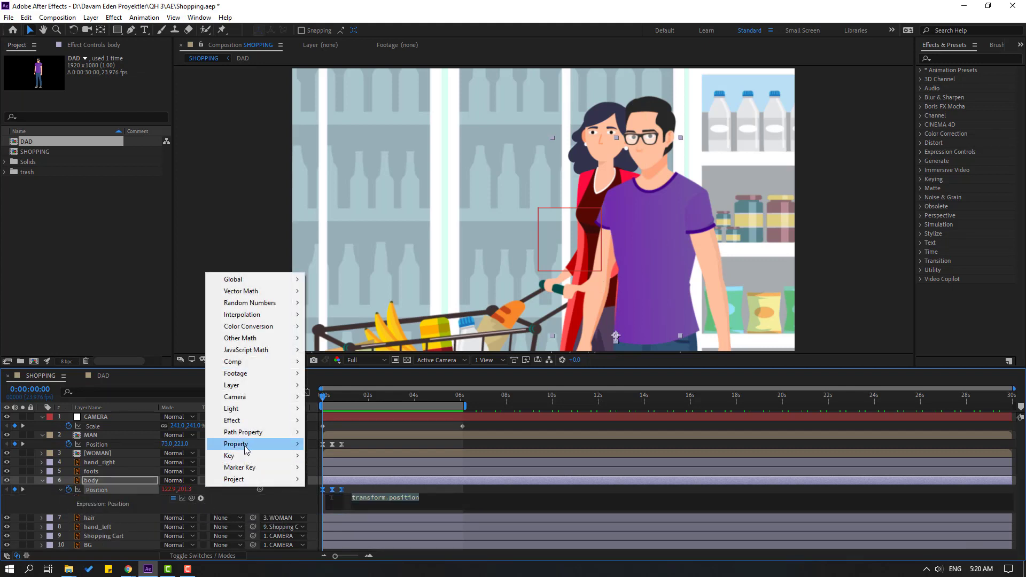
mouse_move(236, 443)
click(417, 339)
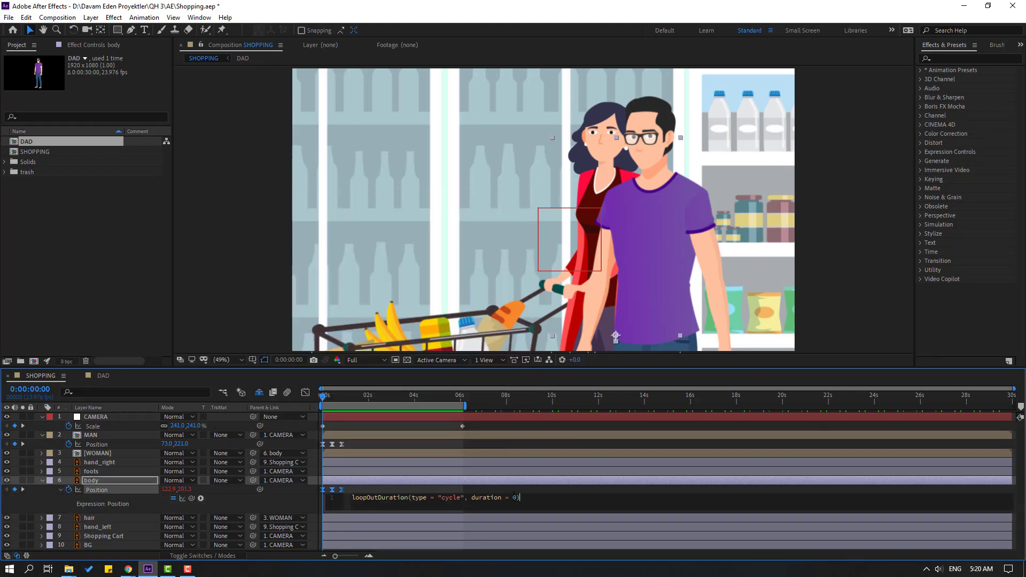
click(567, 487)
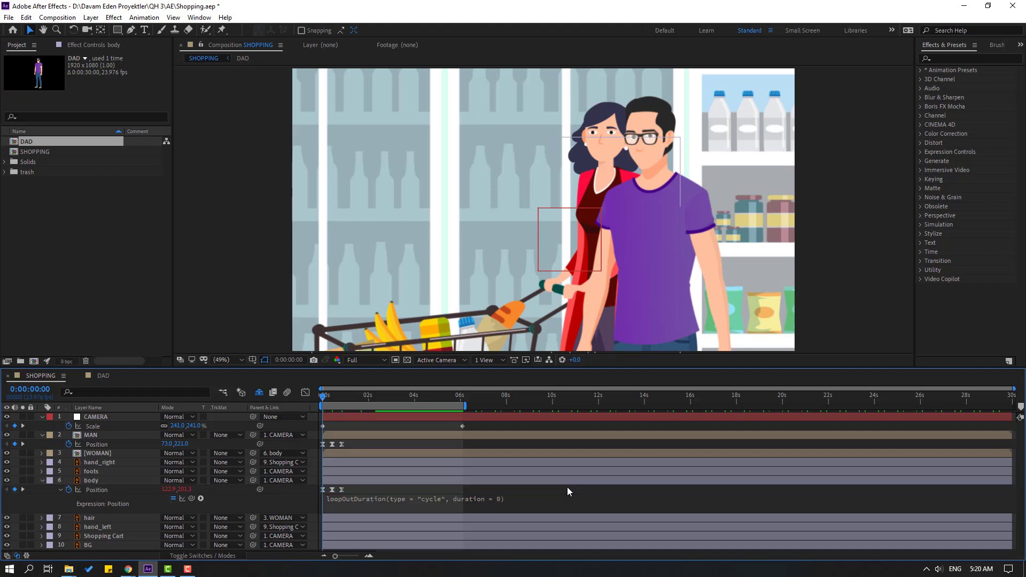
key(space)
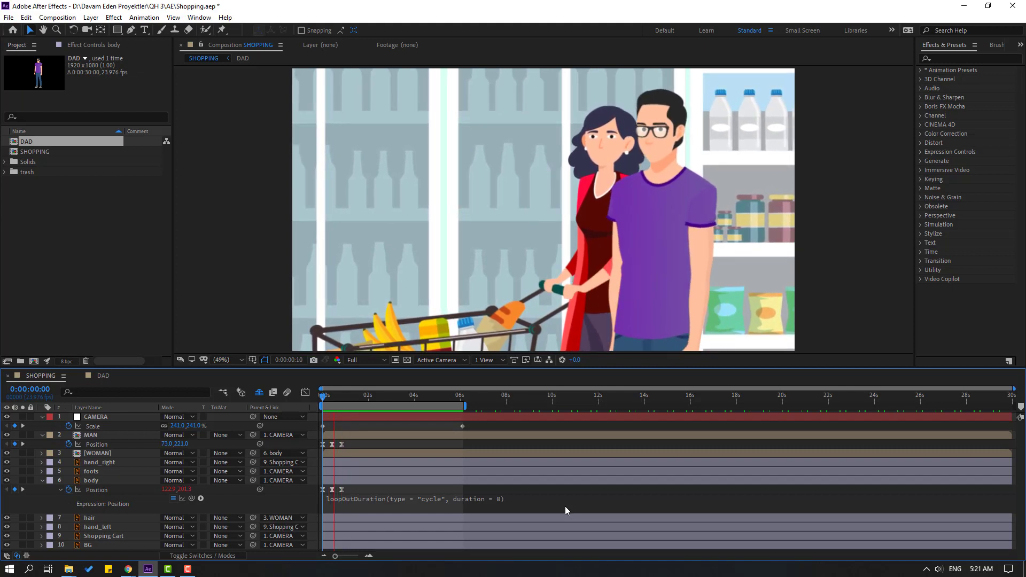
key(space)
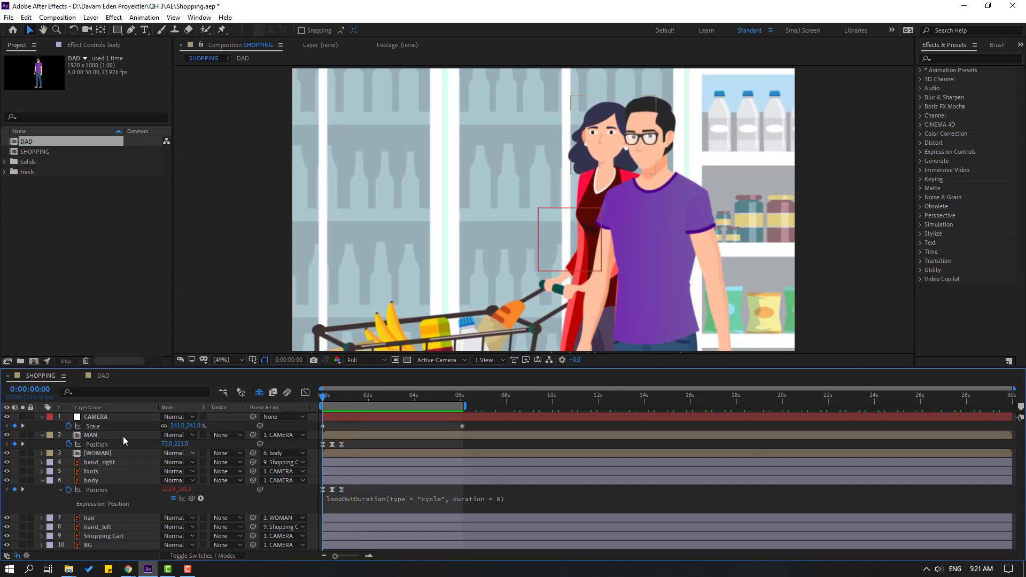
Step: Add a loopOutDuration cycle expression to MAN's Position, collapse the layers, and scrub to check
click(95, 436)
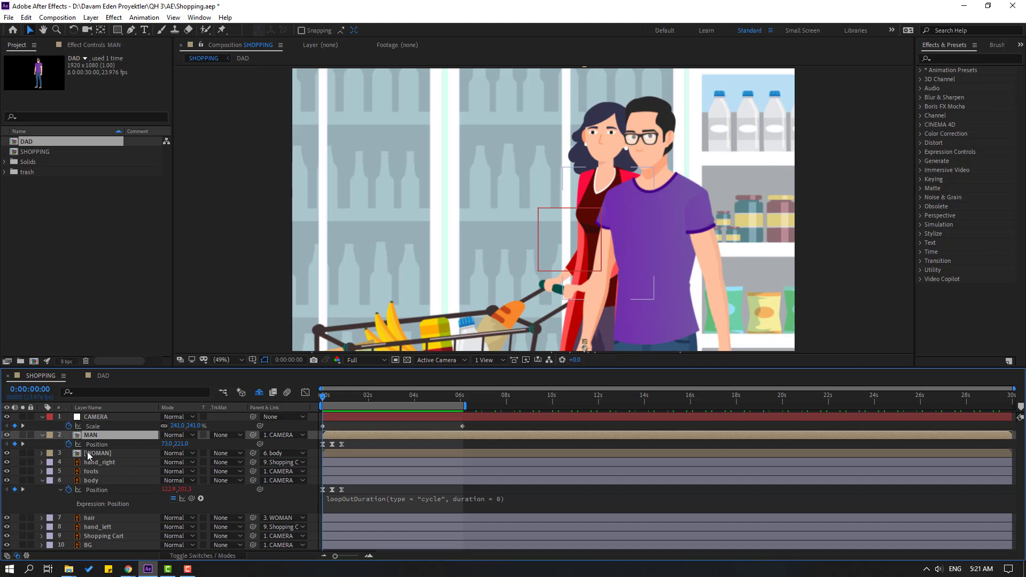
alt+click(68, 444)
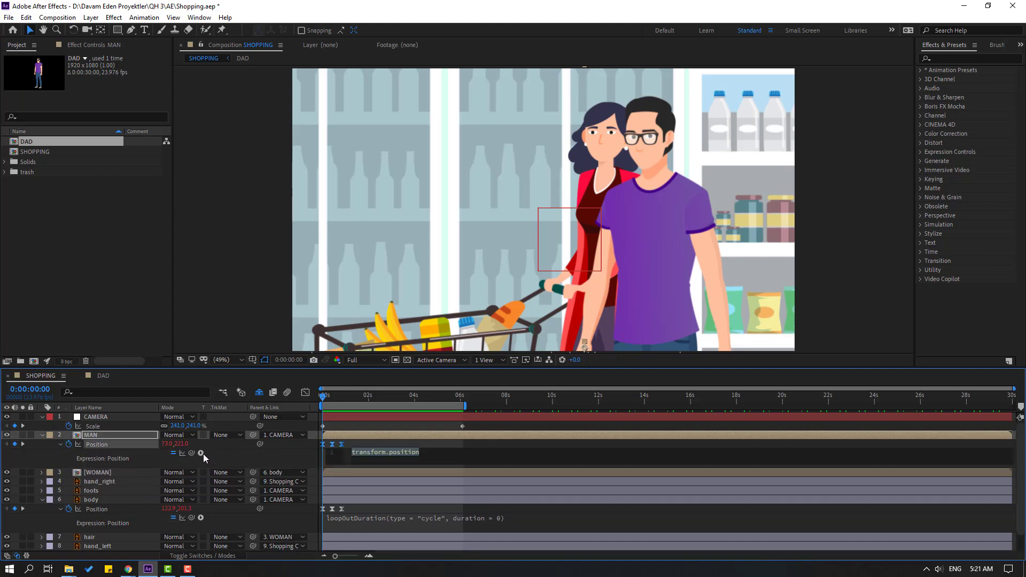
click(201, 454)
mouse_move(246, 399)
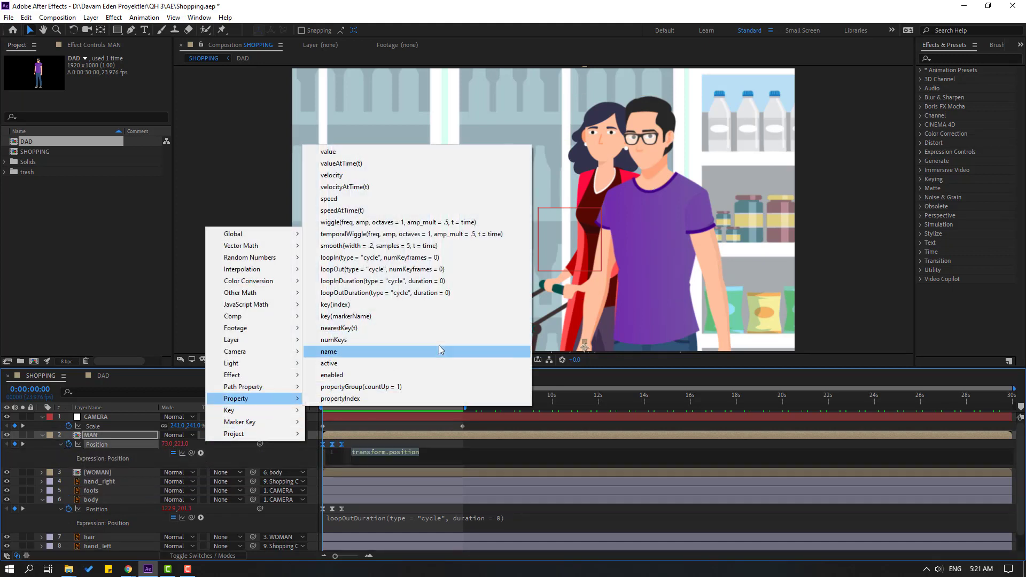
click(442, 299)
click(523, 443)
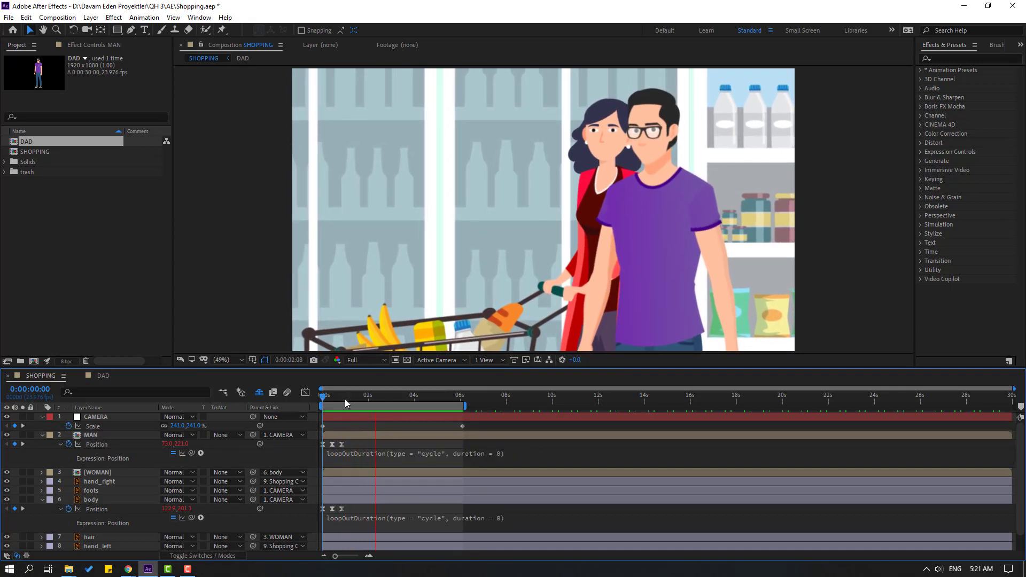
key(space)
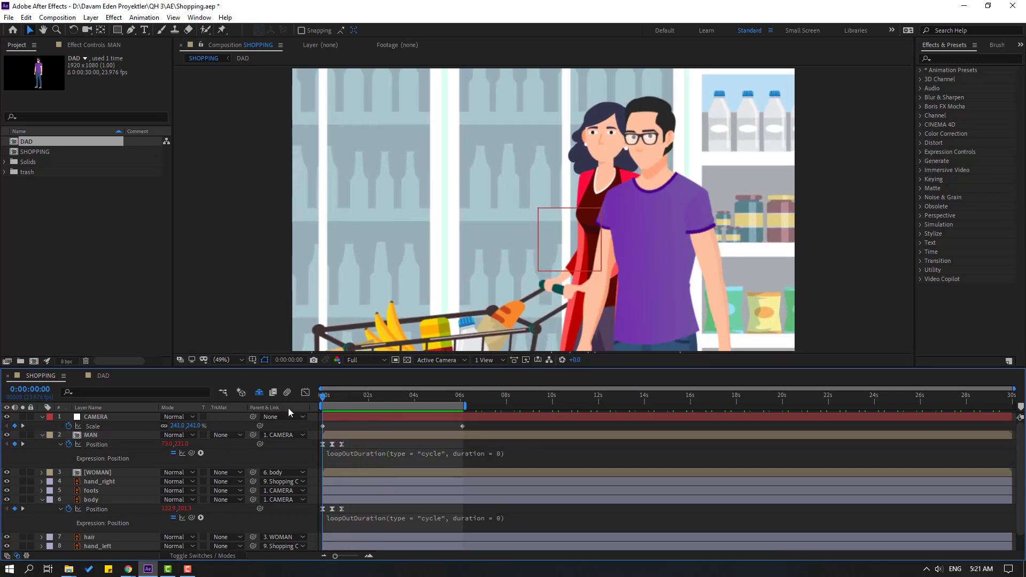
click(42, 435)
click(42, 472)
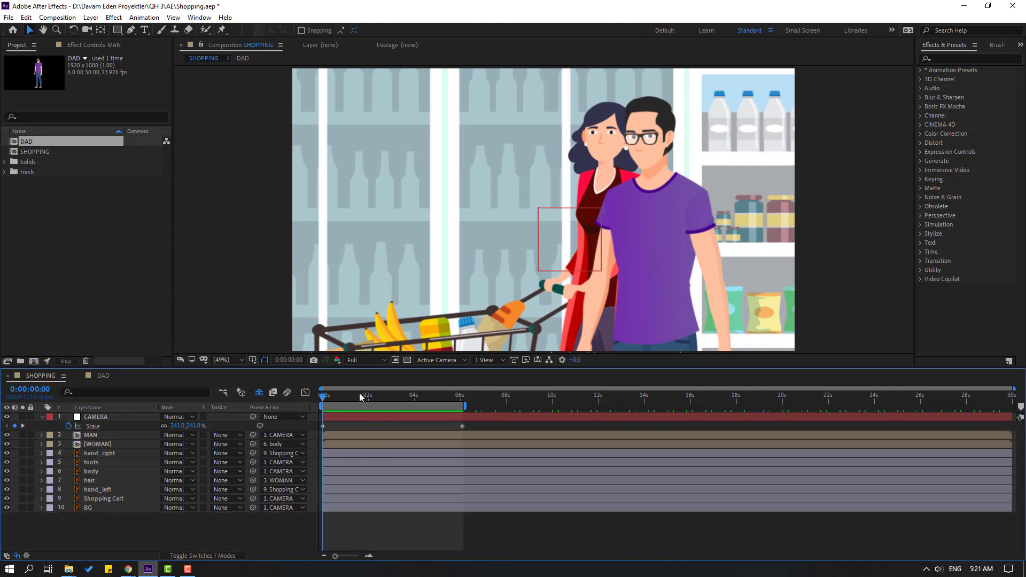
drag(359, 396, 320, 405)
Step: In DAD, loop hand_right's Rotation with loopOutDuration and extend the work area to about 6 seconds
click(103, 376)
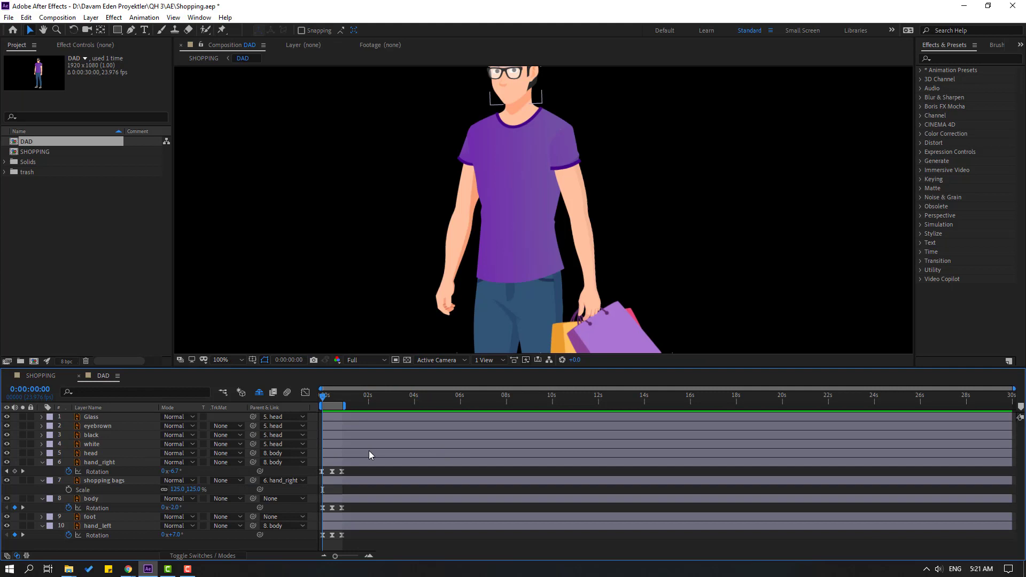
click(351, 471)
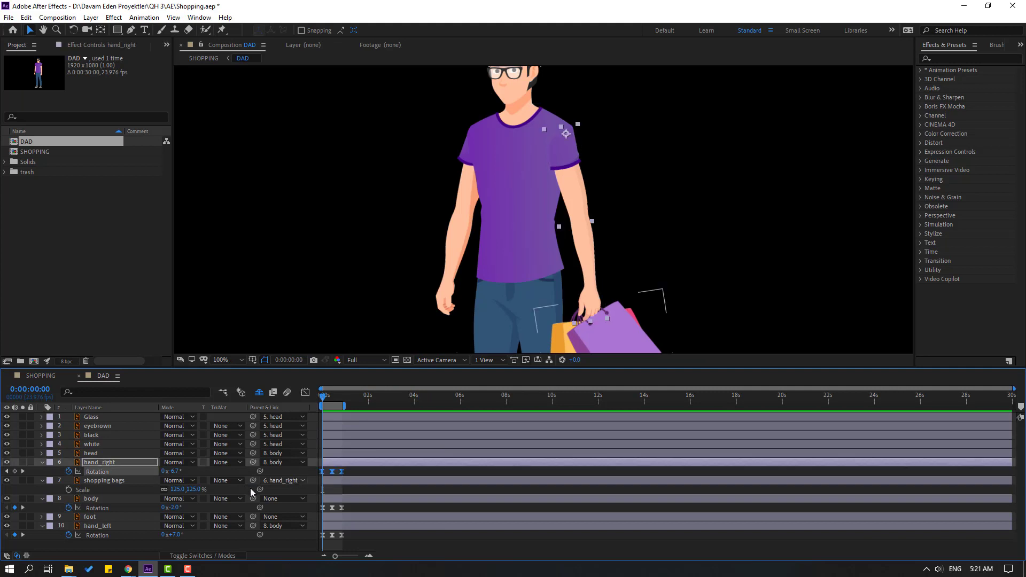
alt+click(68, 472)
click(201, 480)
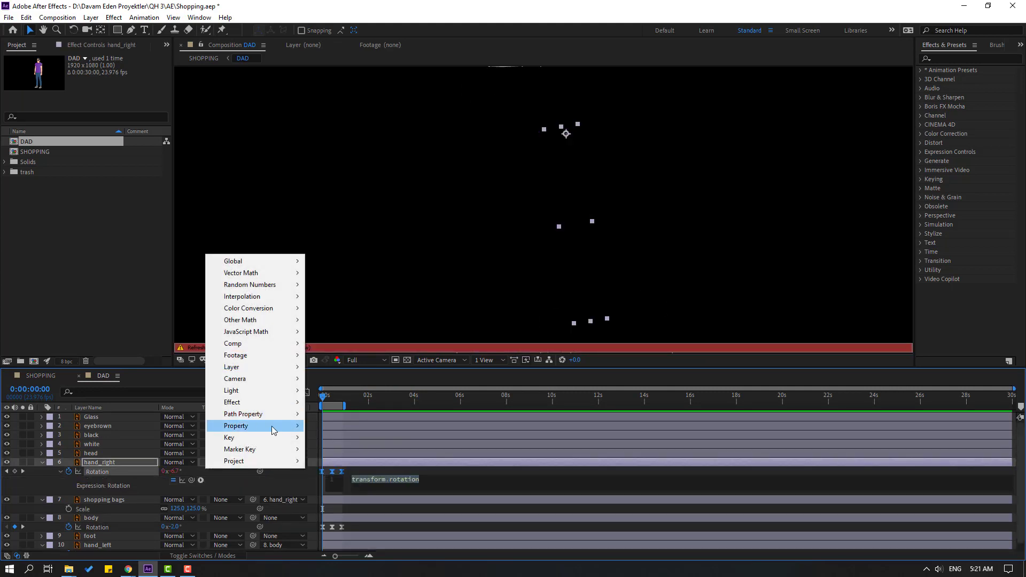
mouse_move(275, 426)
click(420, 321)
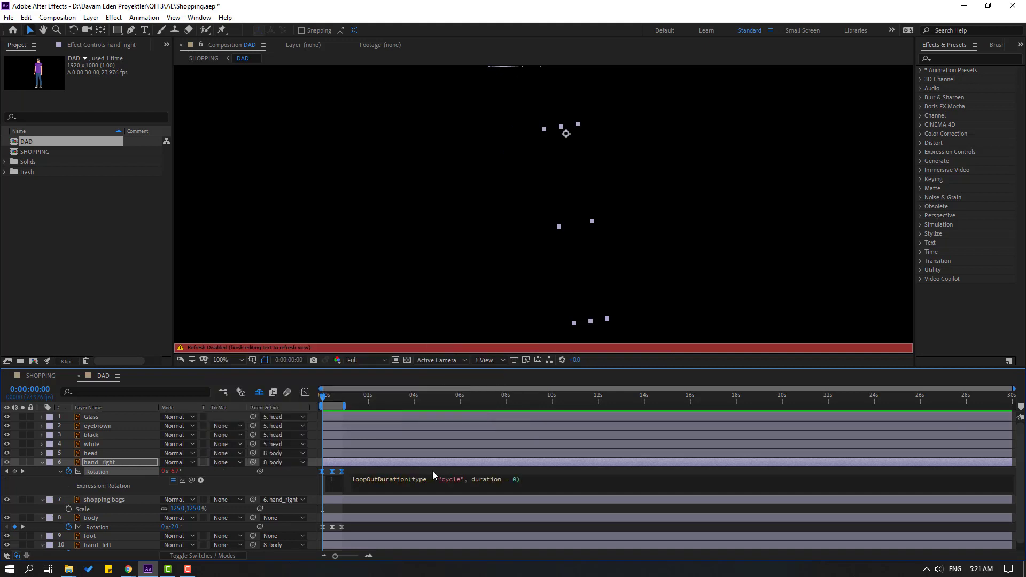
click(432, 470)
drag(346, 407, 460, 415)
key(space)
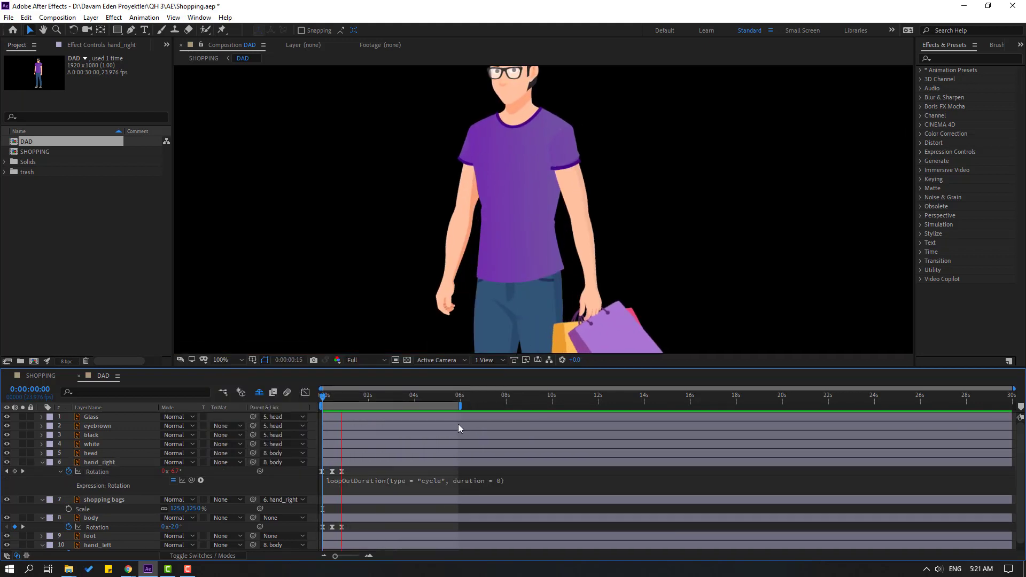
key(space)
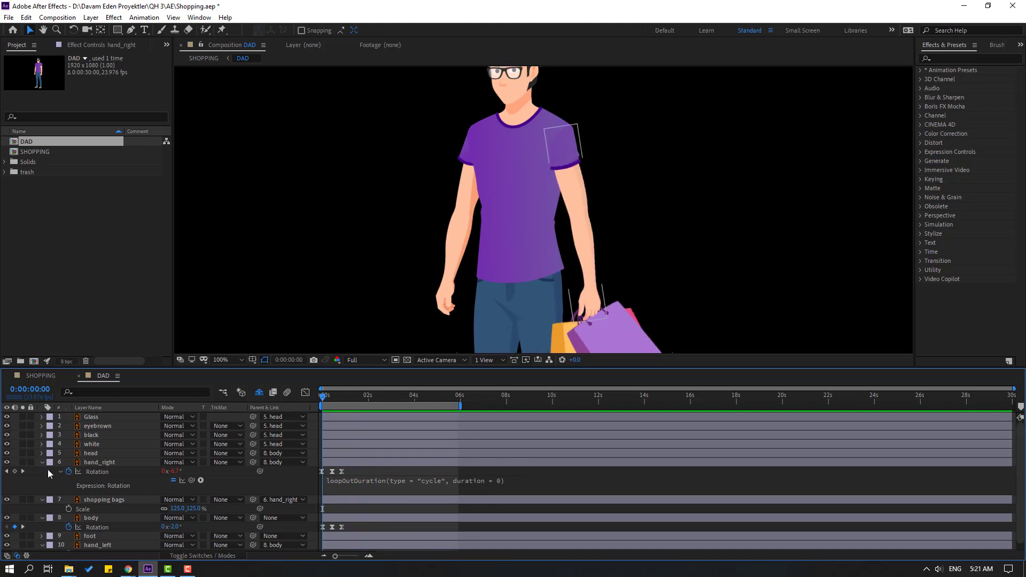
click(43, 463)
Step: Loop the body layer's Rotation with a loopOutDuration cycle expression
click(90, 491)
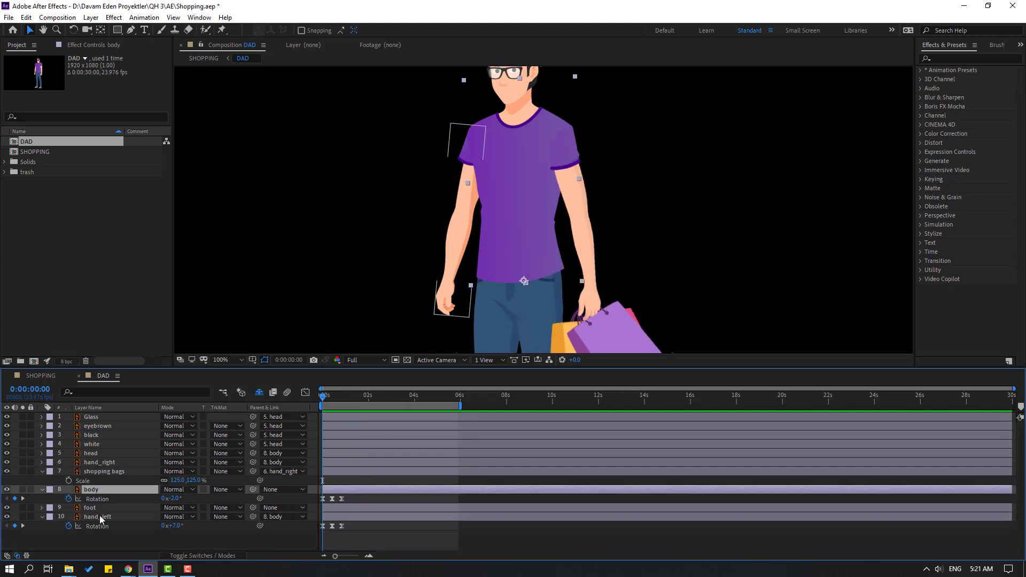
alt+click(68, 499)
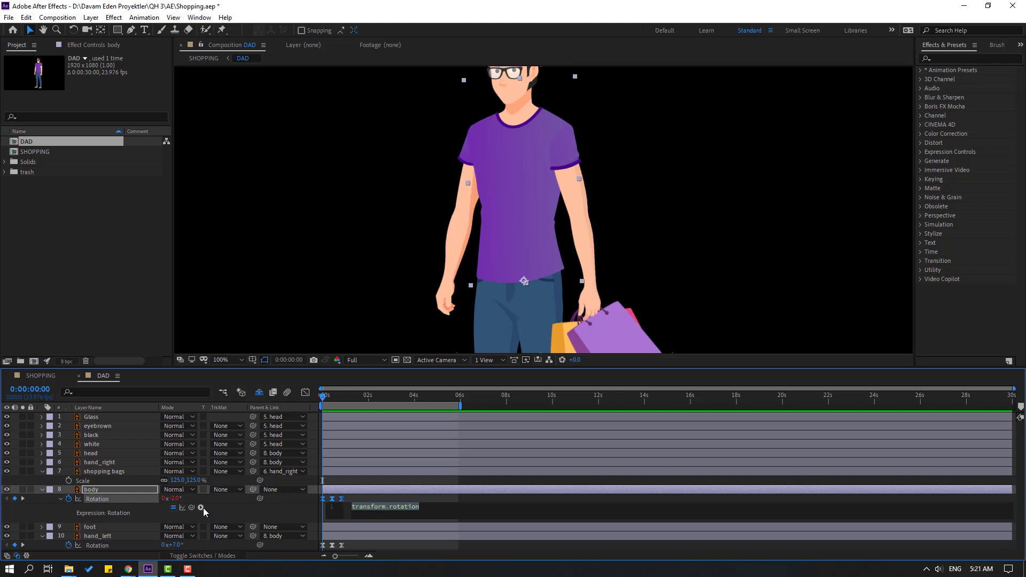
click(201, 507)
mouse_move(277, 457)
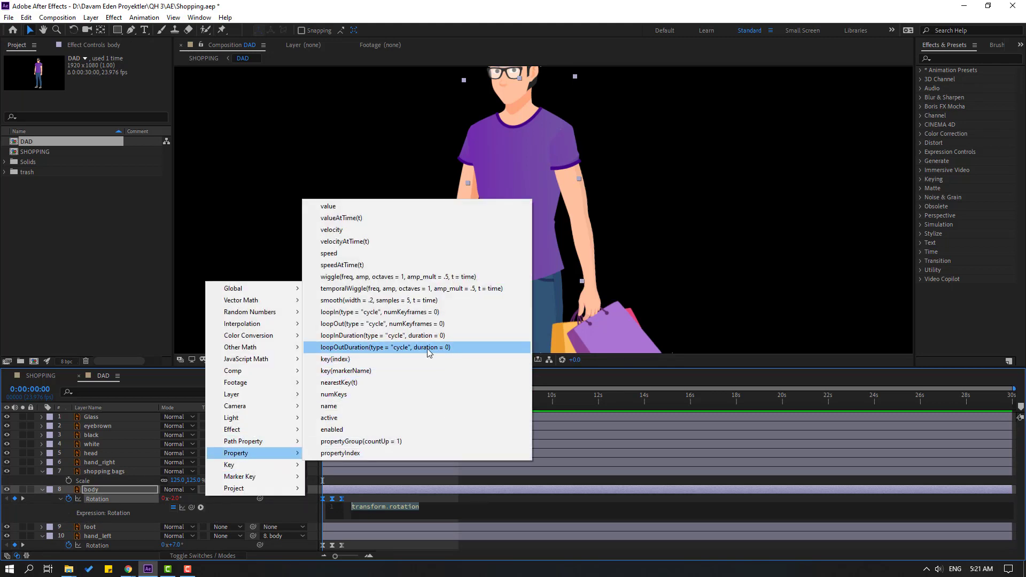
click(428, 349)
click(42, 489)
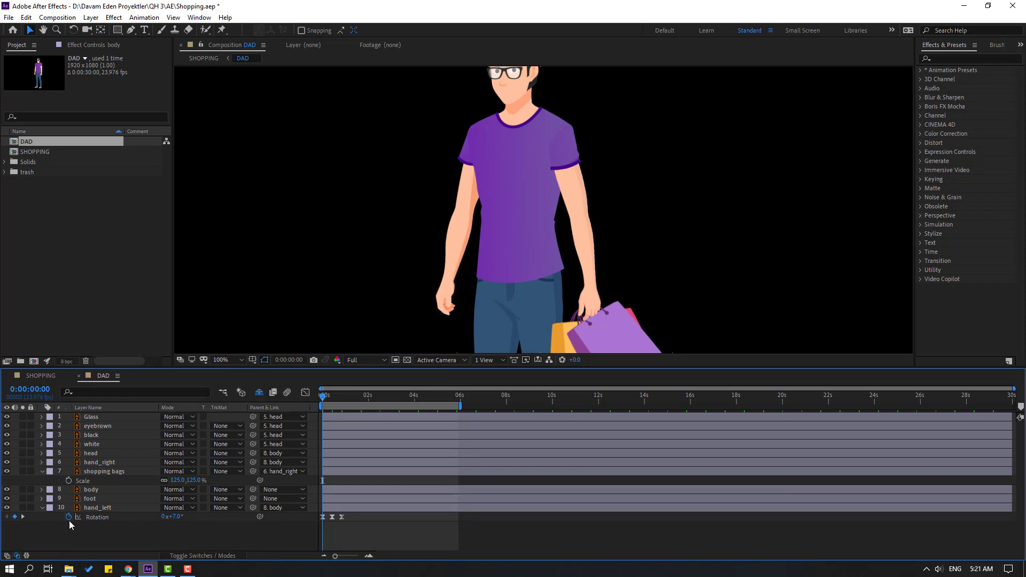
Step: Loop hand_left's Rotation with a loopOutDuration cycle expression and preview the character
alt+click(69, 517)
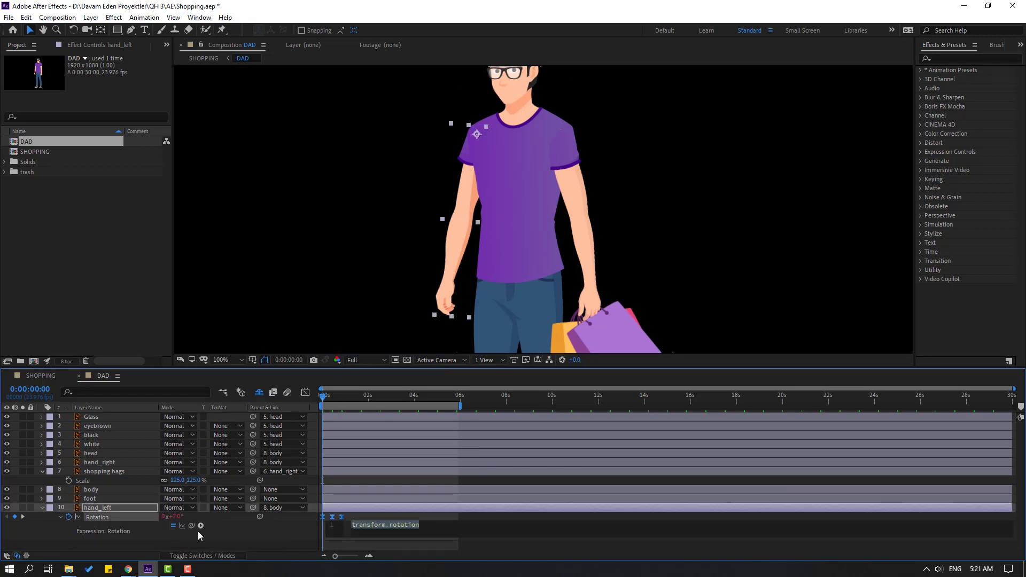
click(201, 525)
mouse_move(264, 473)
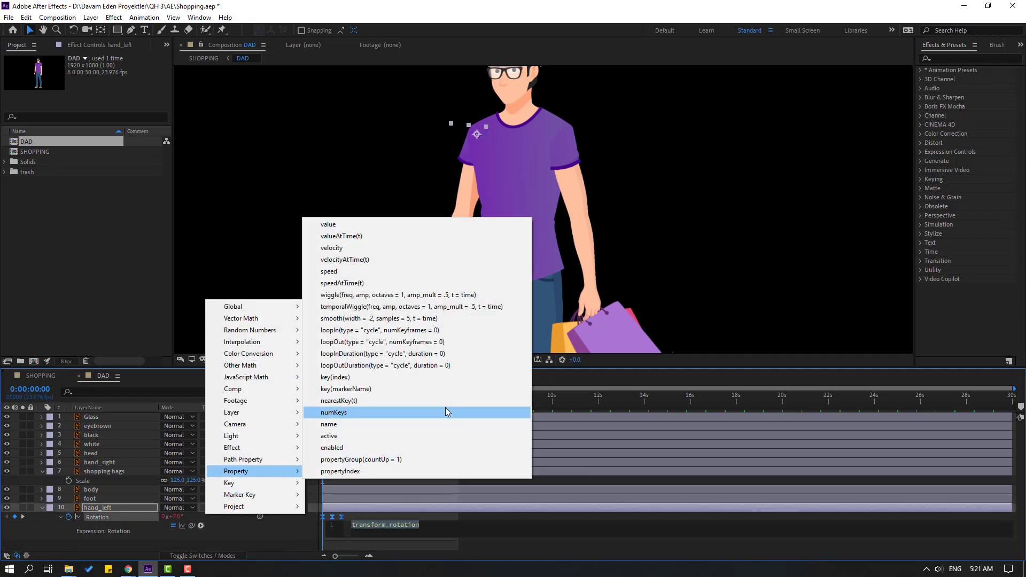
click(434, 366)
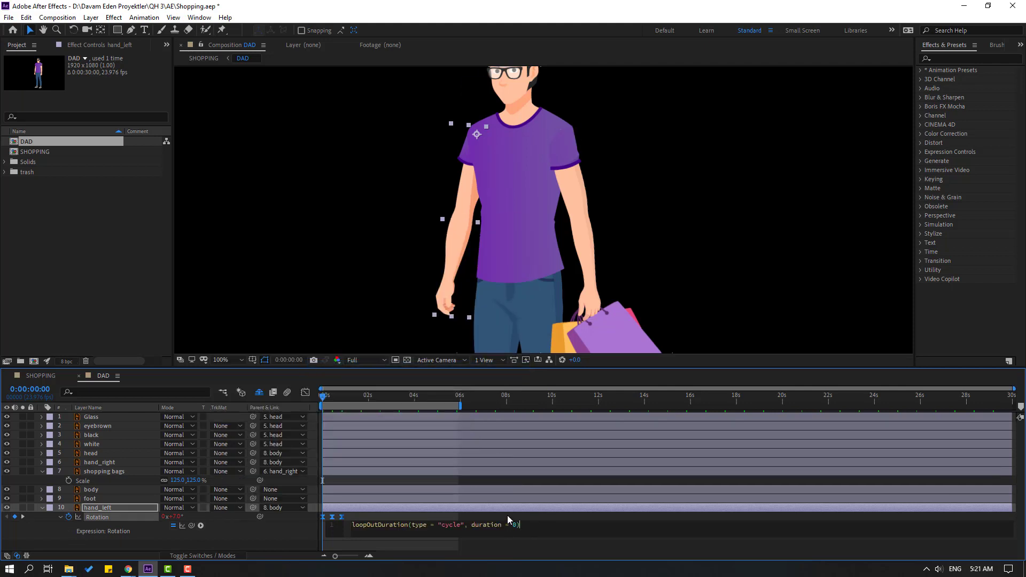
key(space)
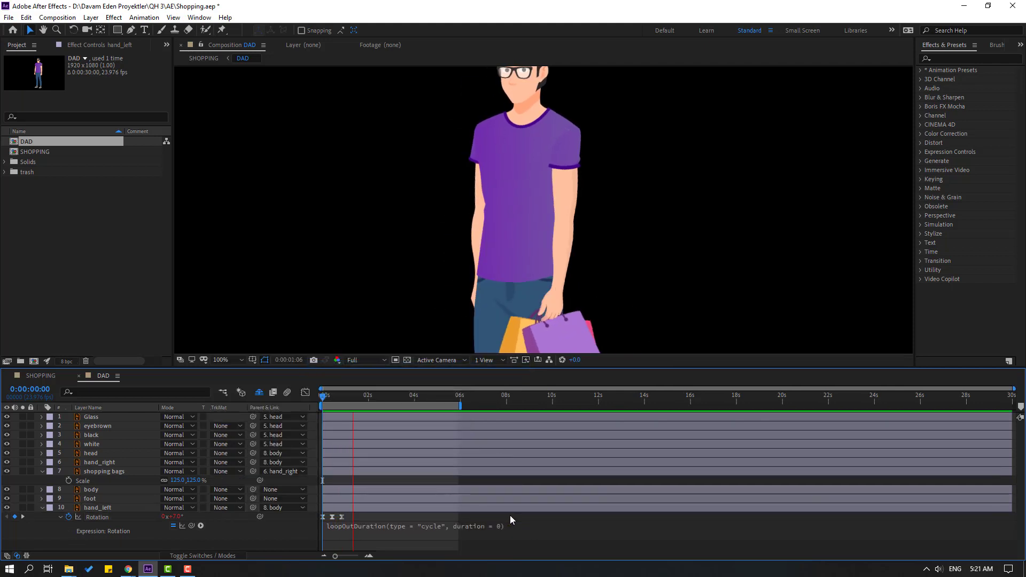
key(space)
Step: Spread both hands' rotation keyframes to slow the arm swing, then preview the SHOPPING scene
click(96, 509)
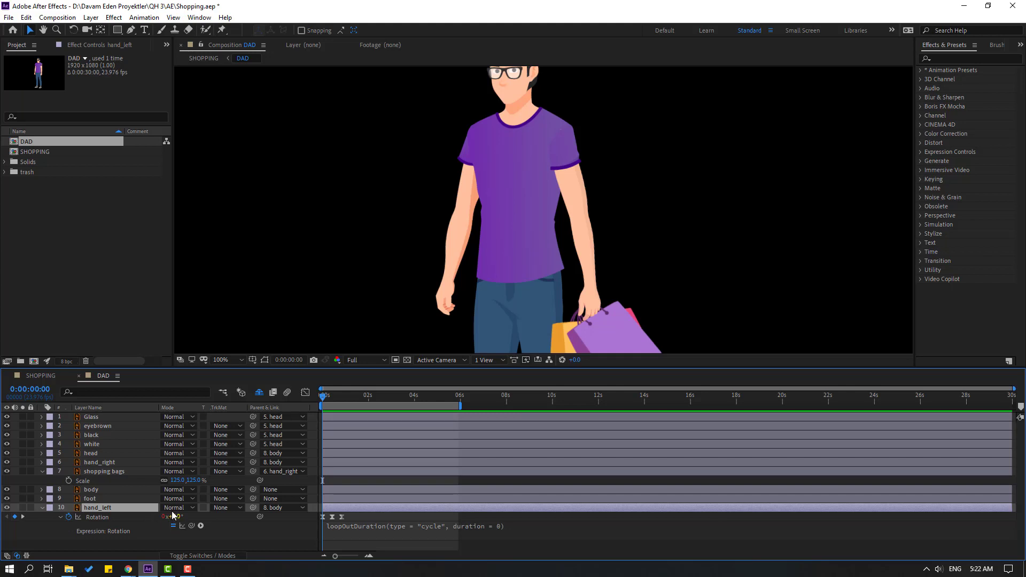
ctrl+click(100, 463)
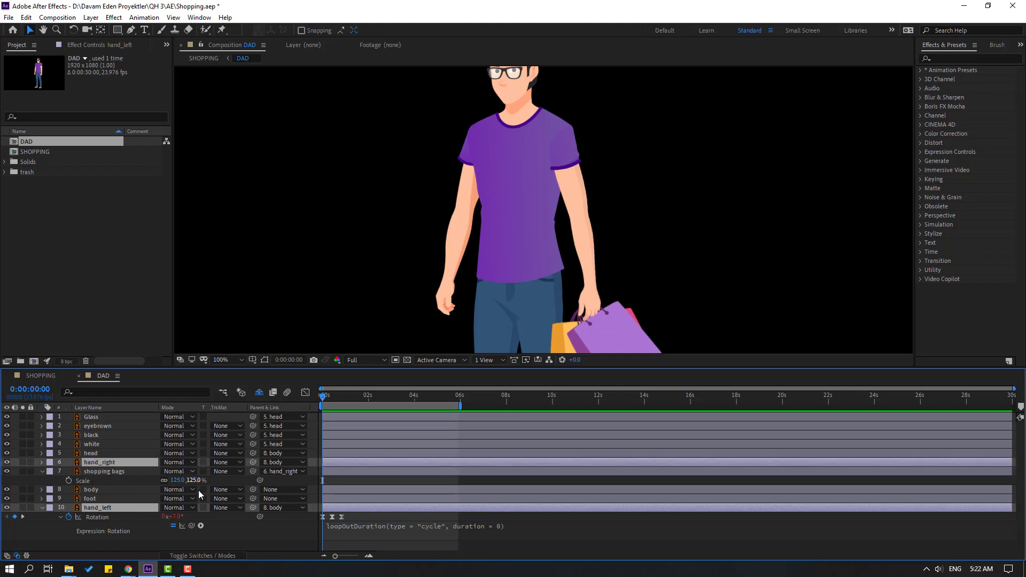
key(r)
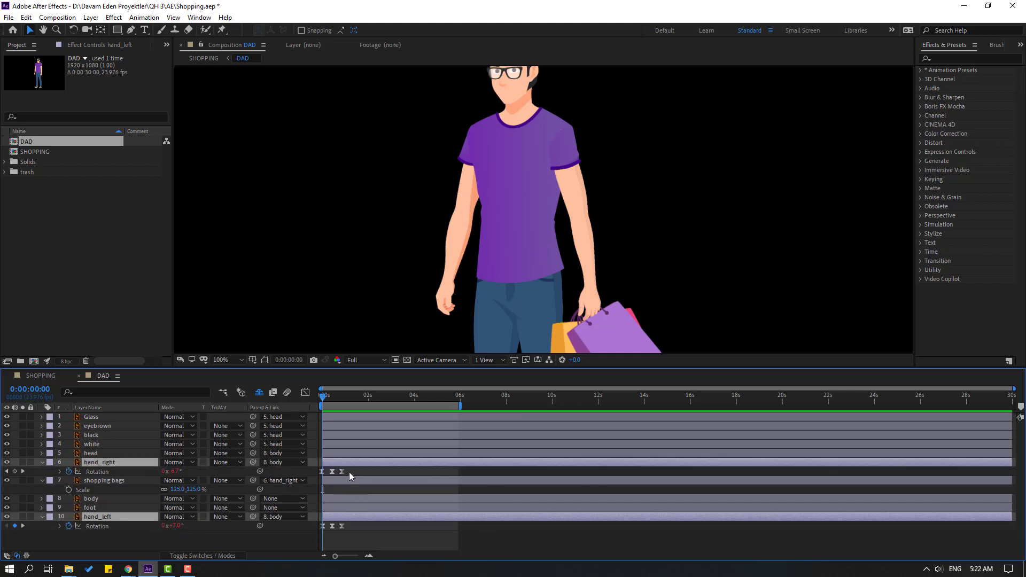
drag(348, 469, 315, 537)
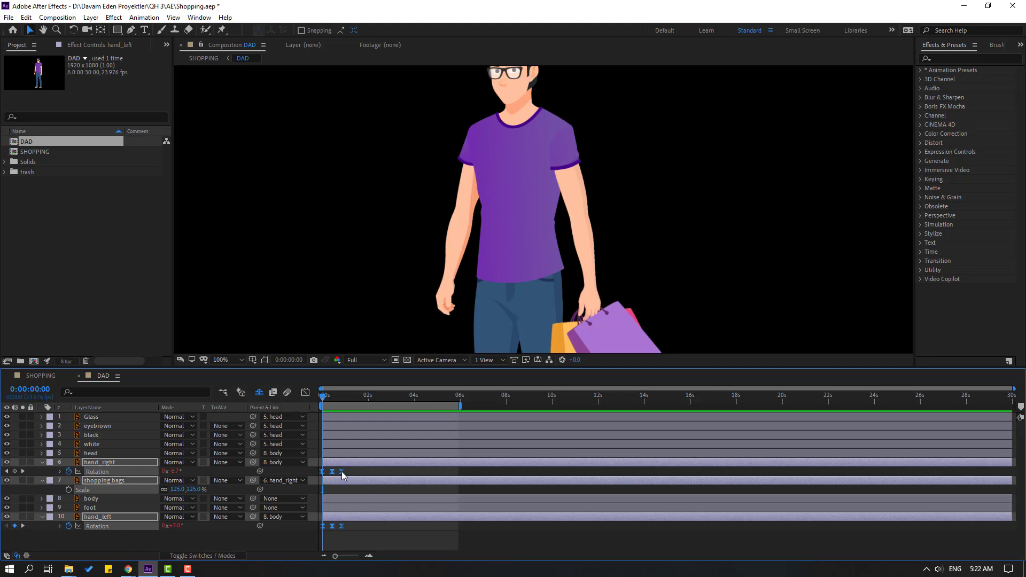
drag(341, 472, 354, 472)
key(space)
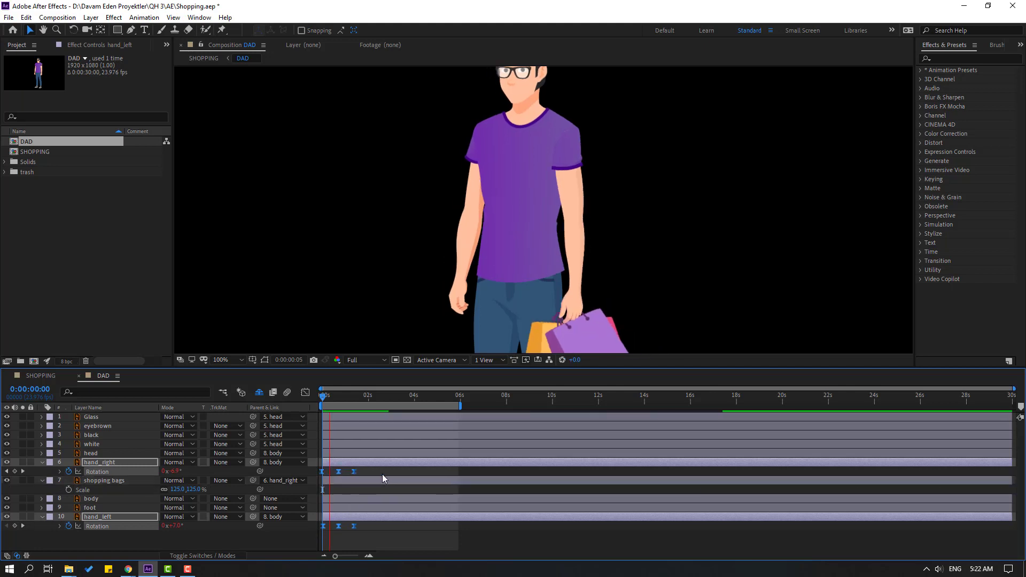
key(space)
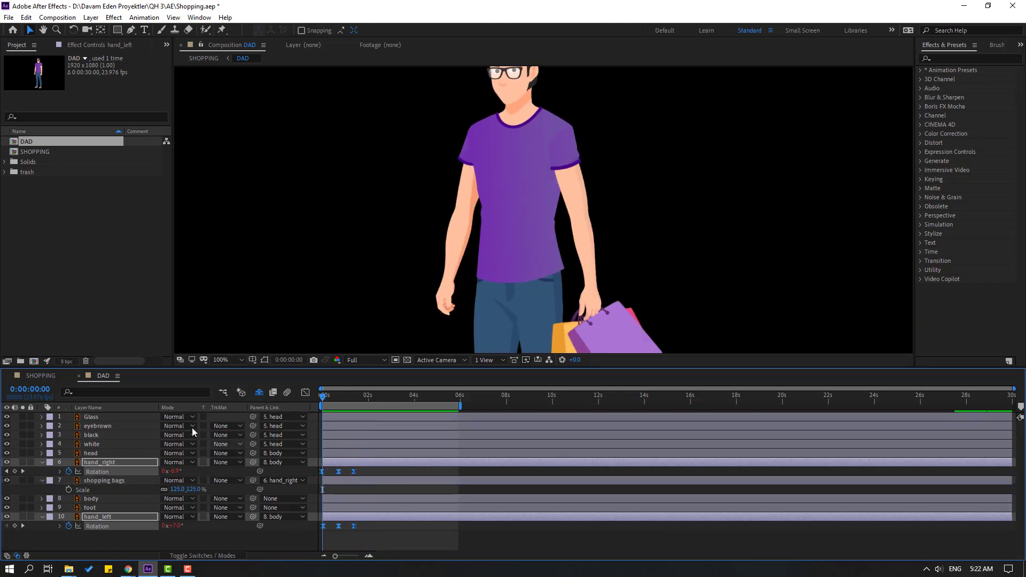
click(43, 376)
key(space)
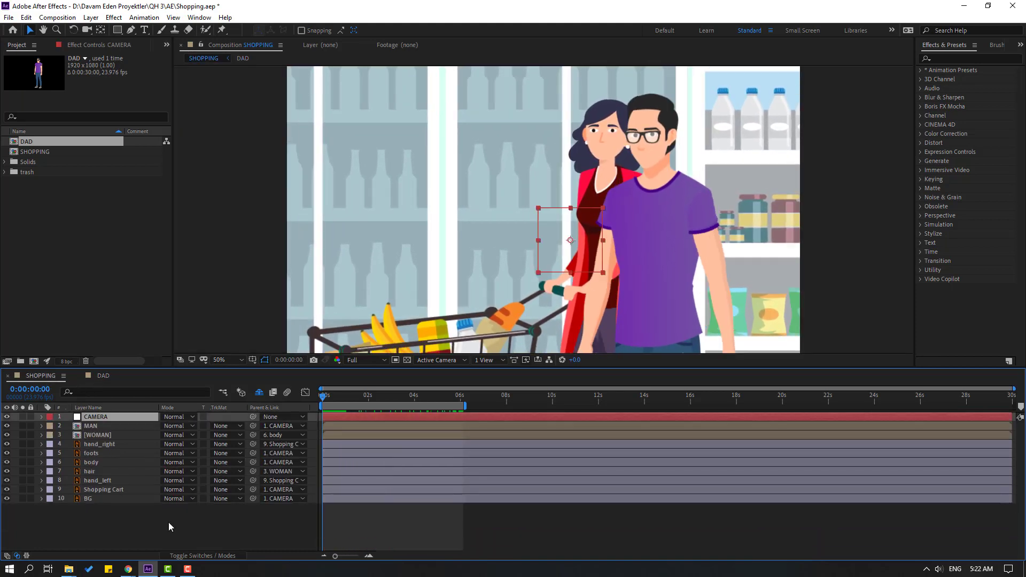
Step: Add a new null object with its anchor point centred using Pan Behind
click(90, 417)
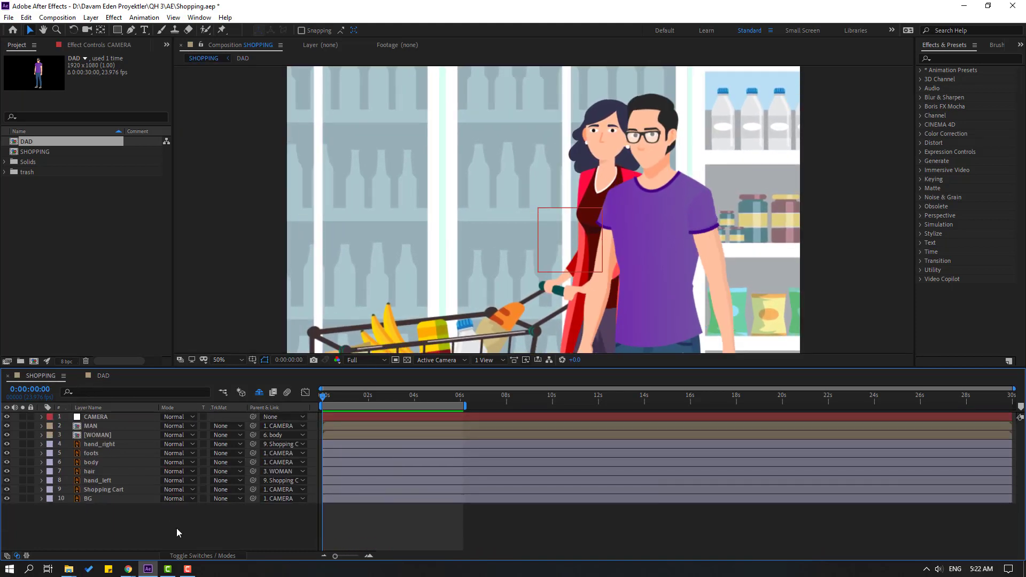
right_click(142, 531)
mouse_move(177, 415)
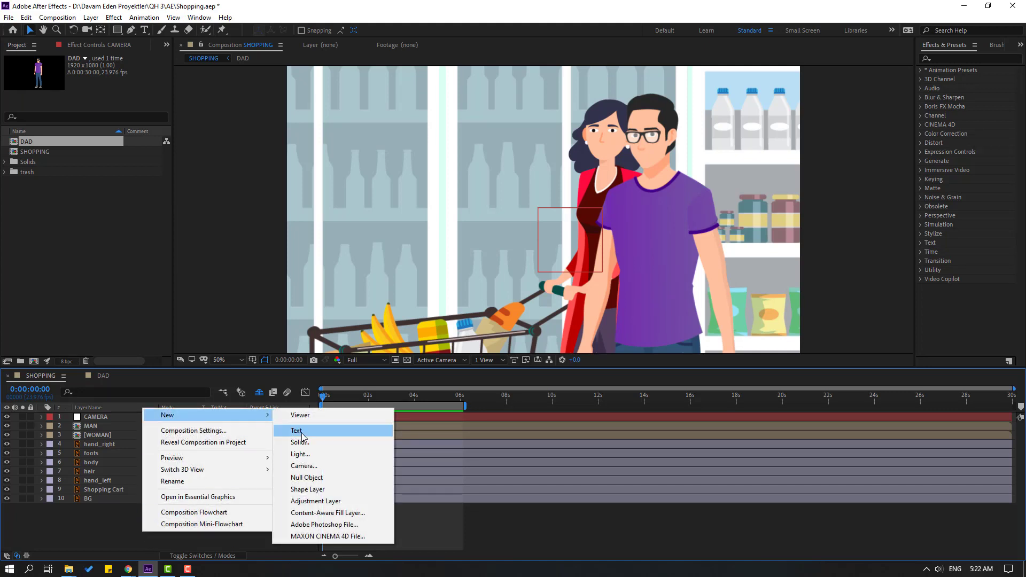
click(315, 478)
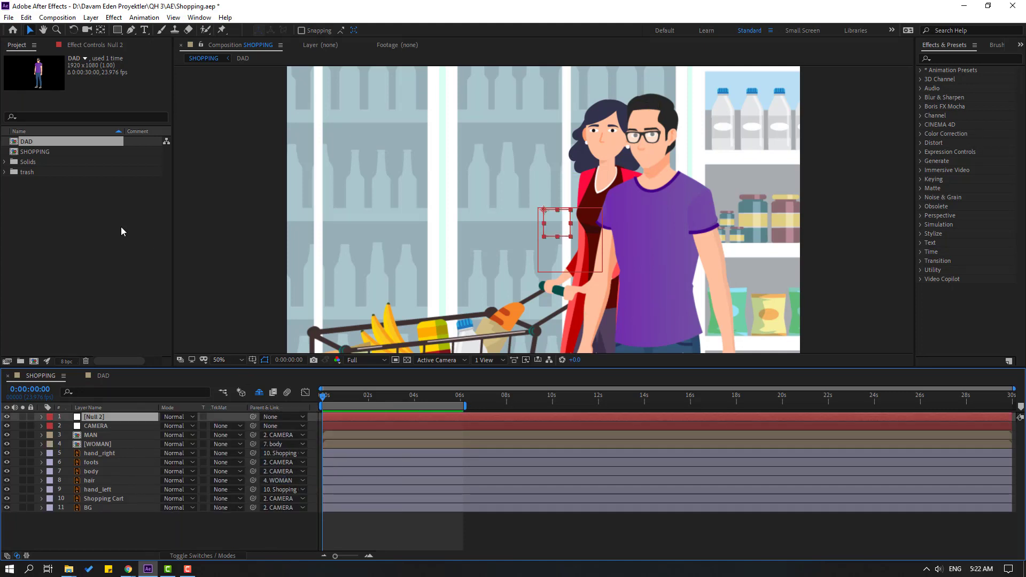
click(101, 30)
key(ctrl+alt+Home)
click(30, 30)
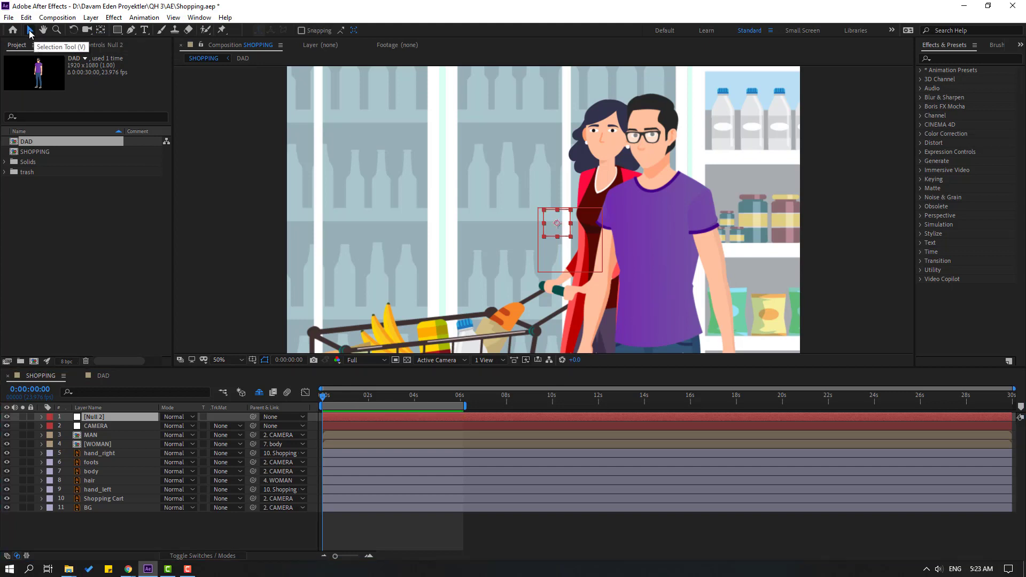
Step: Parent the null to CAMERA, and parent the Shopping Cart to the null
click(92, 473)
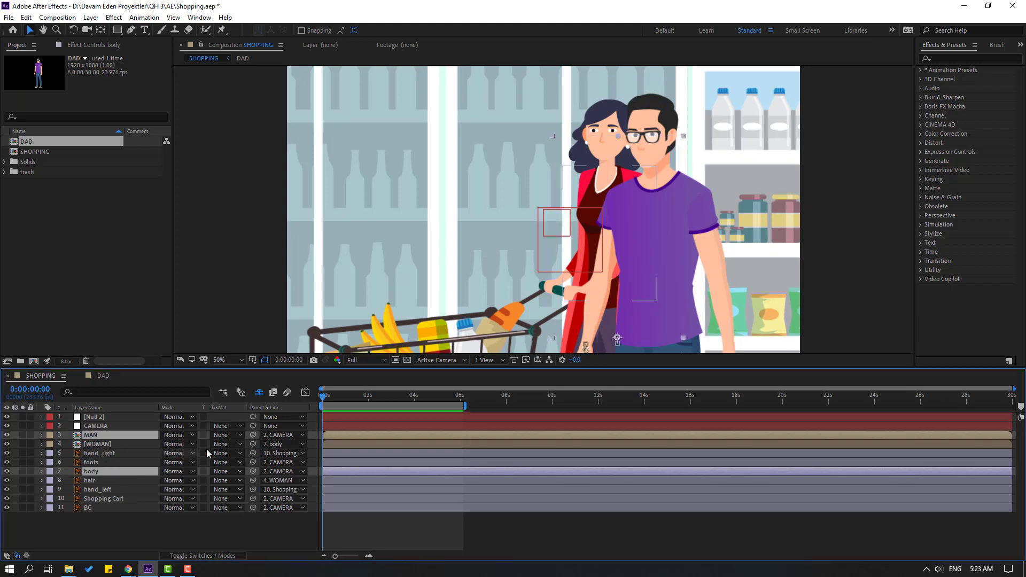
drag(252, 436, 97, 418)
drag(253, 418, 99, 426)
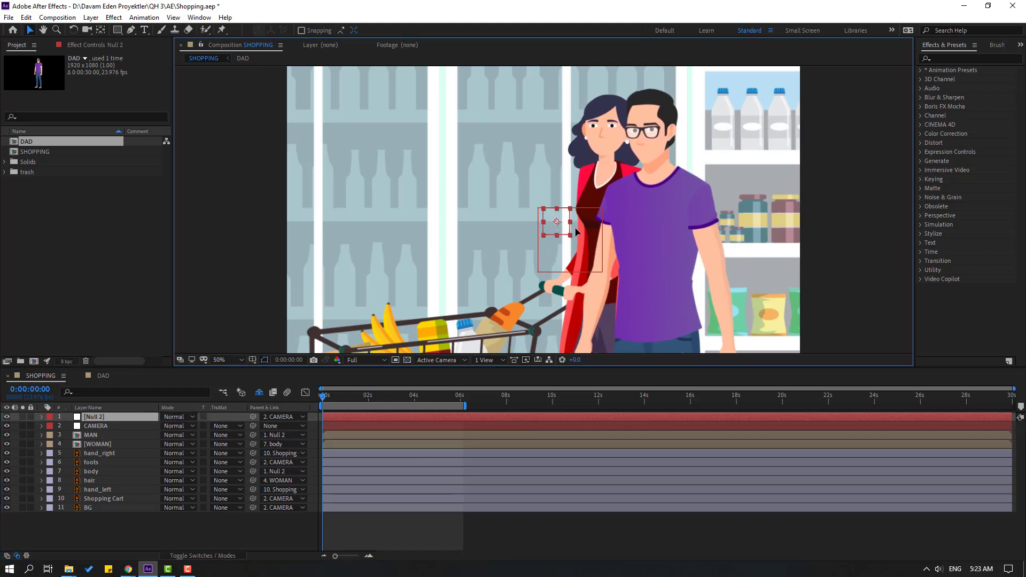
click(143, 499)
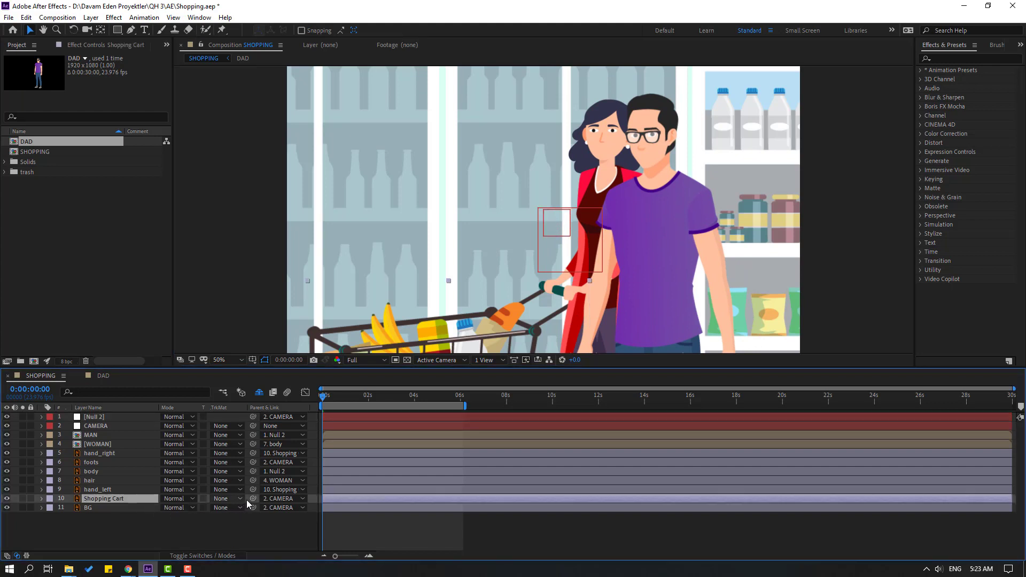
drag(253, 499, 98, 421)
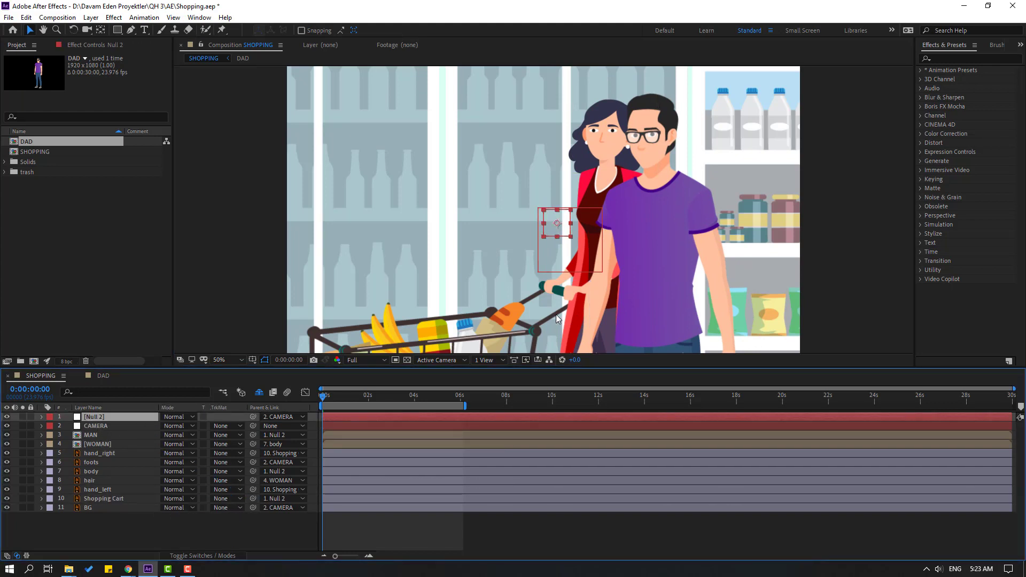
Step: Preview the linked layers, then parent the foots layer to body
key(space)
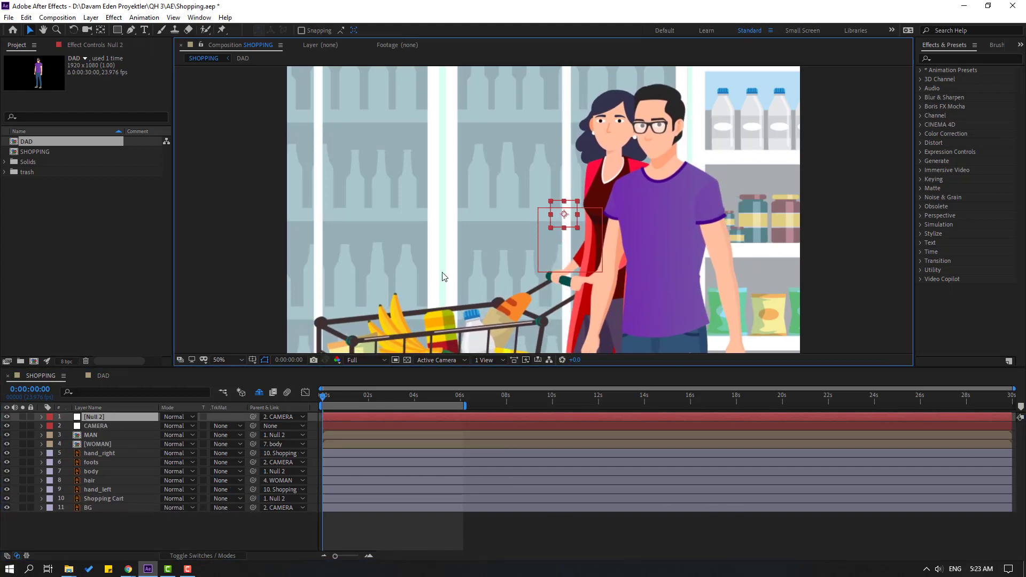
key(space)
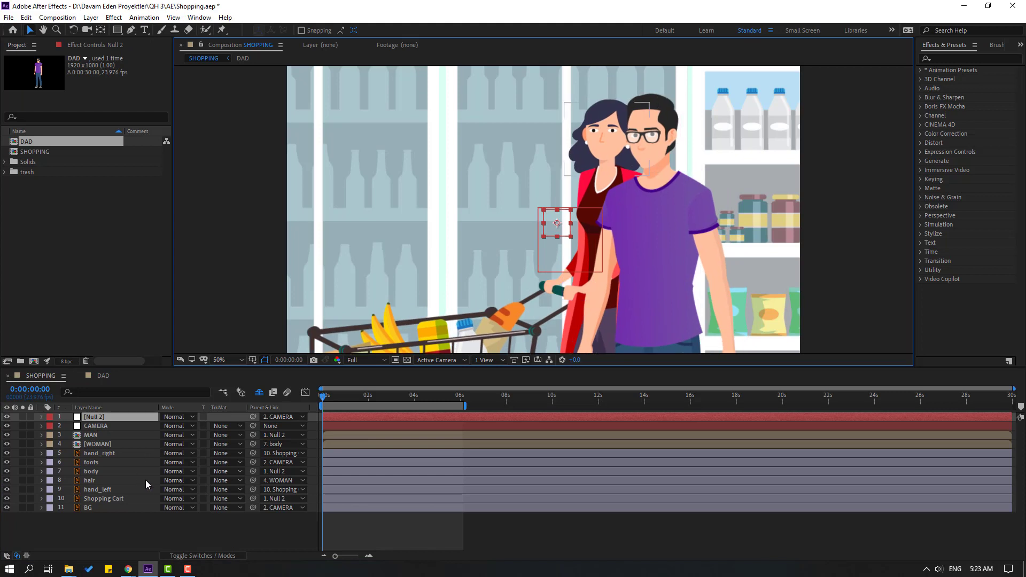
click(92, 462)
drag(253, 462, 99, 471)
Step: Preview the composition and rename the null layer to MOVE
click(94, 417)
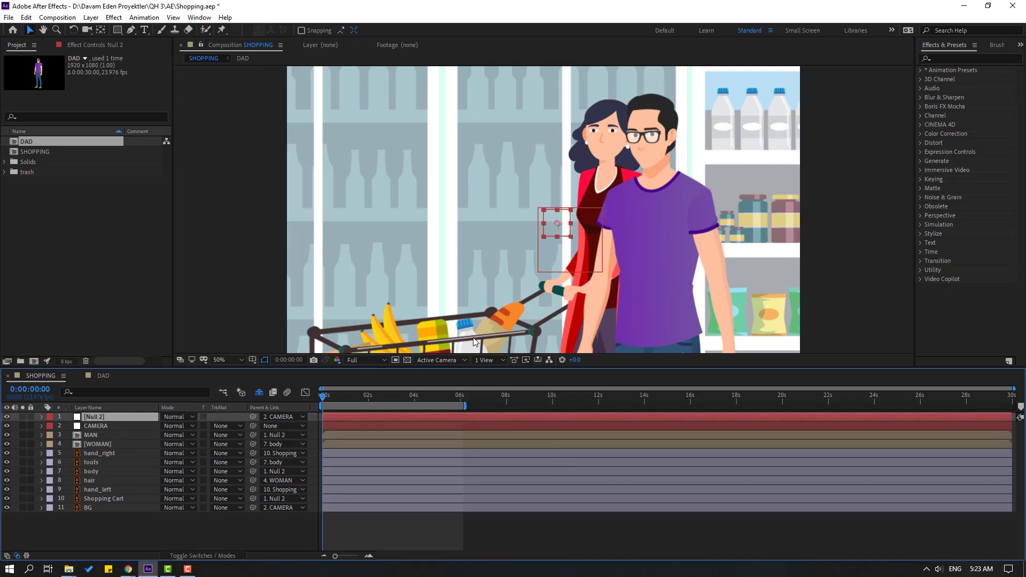
key(space)
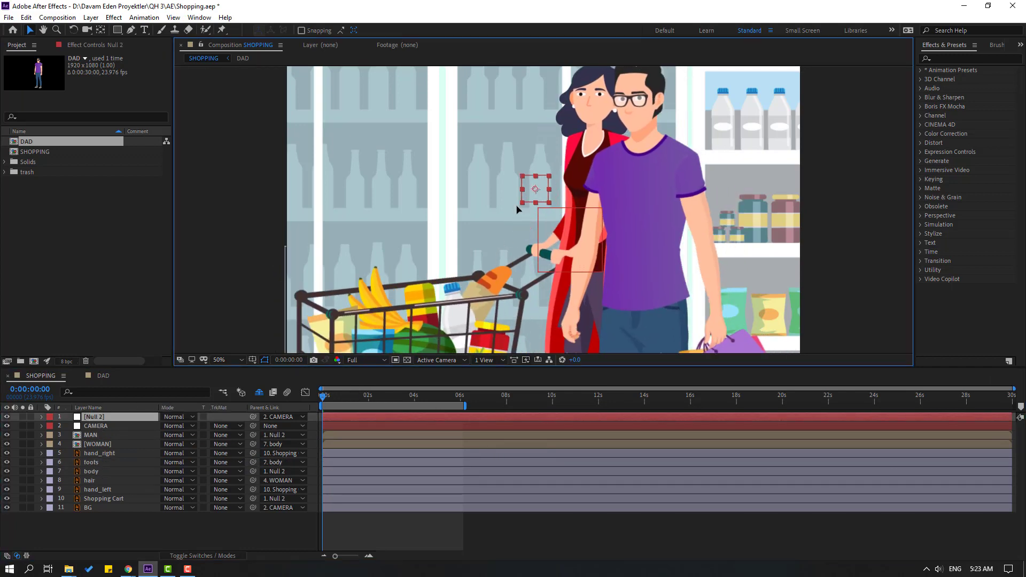
key(space)
click(95, 416)
key(Return)
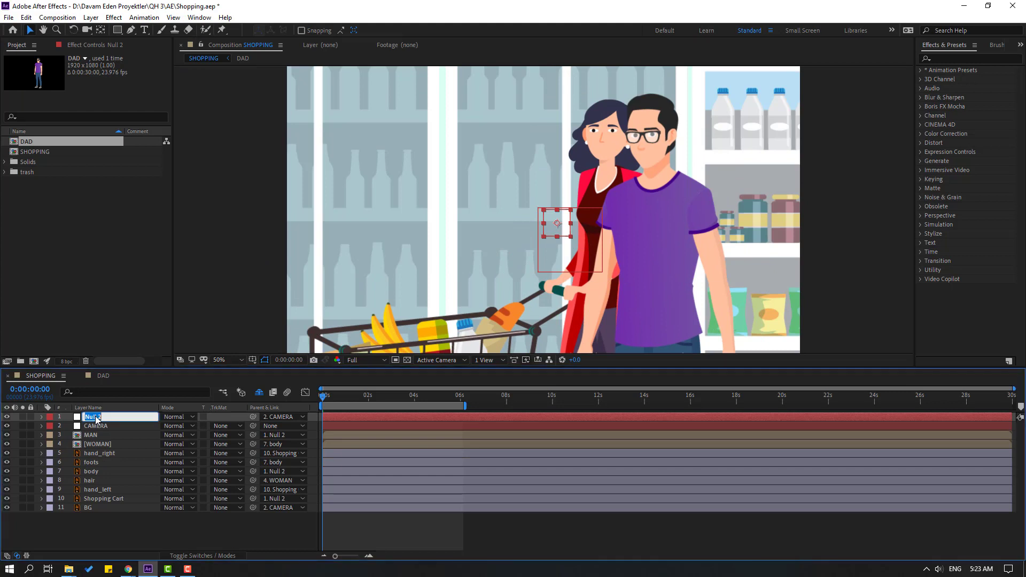
text(MOVE)
key(Return)
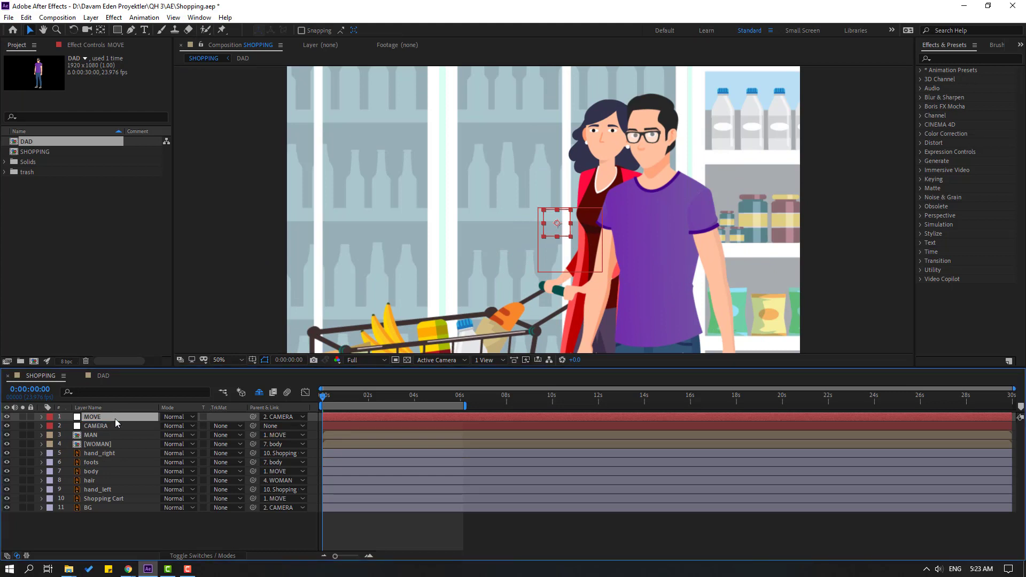
Step: Keyframe MOVE's Position: shift left at 0:00:06:02, start X at 77.3
key(p)
click(330, 396)
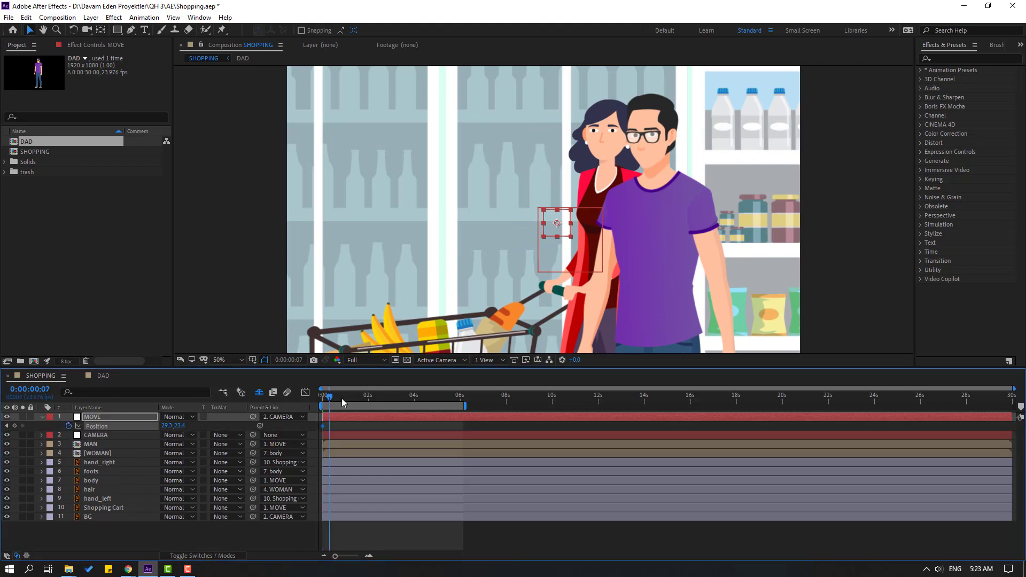
drag(342, 399, 463, 401)
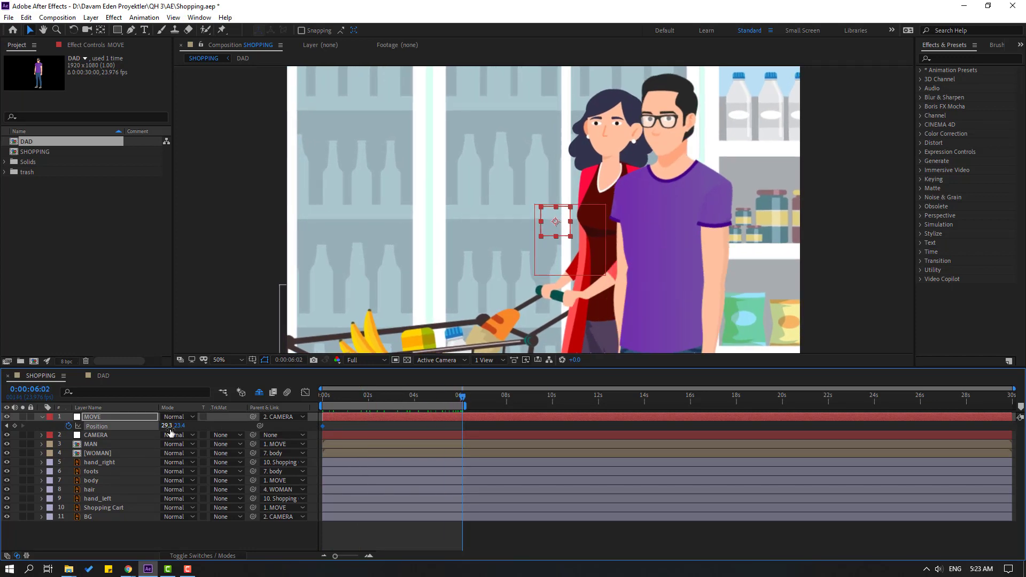
drag(170, 432, 68, 432)
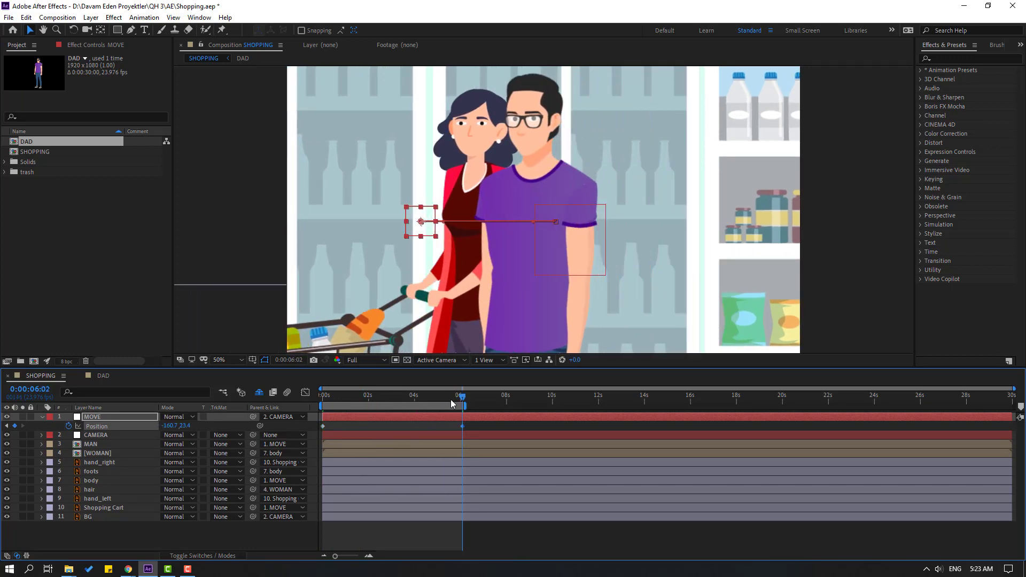
drag(452, 402, 328, 410)
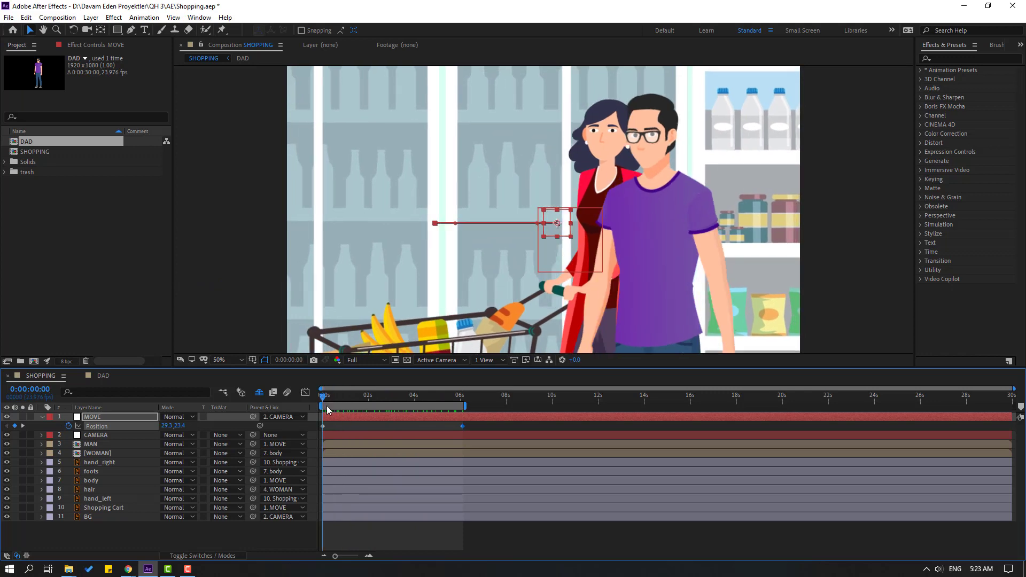
drag(167, 429, 191, 427)
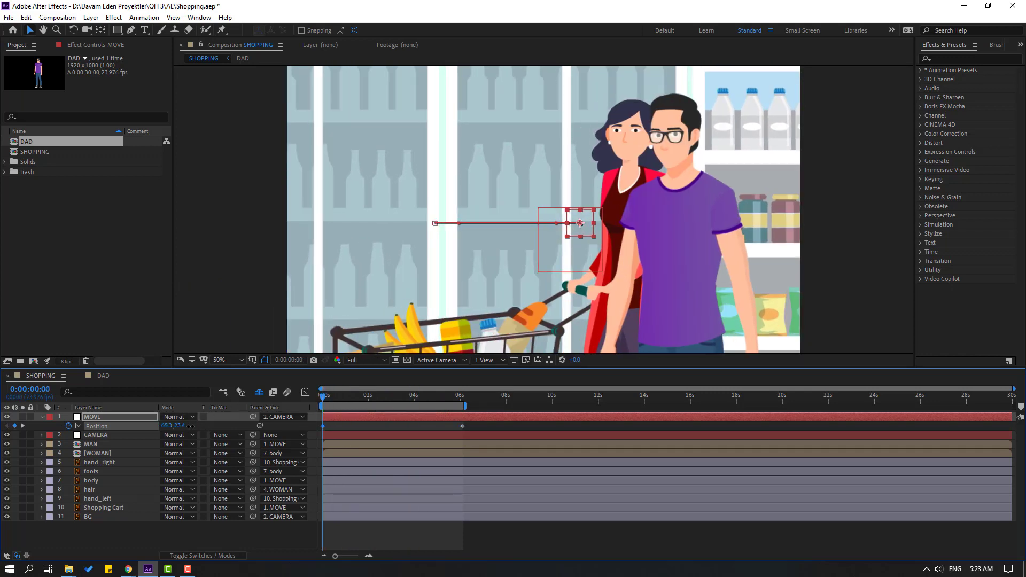
Step: Preview the couple's movement and show the MAN layer's Position keyframes
key(space)
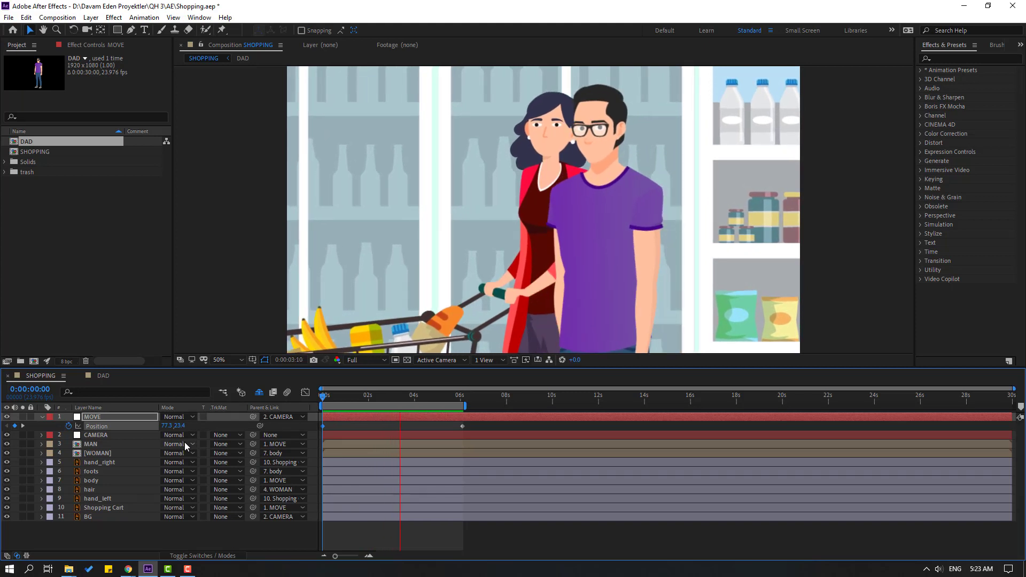
click(134, 444)
key(p)
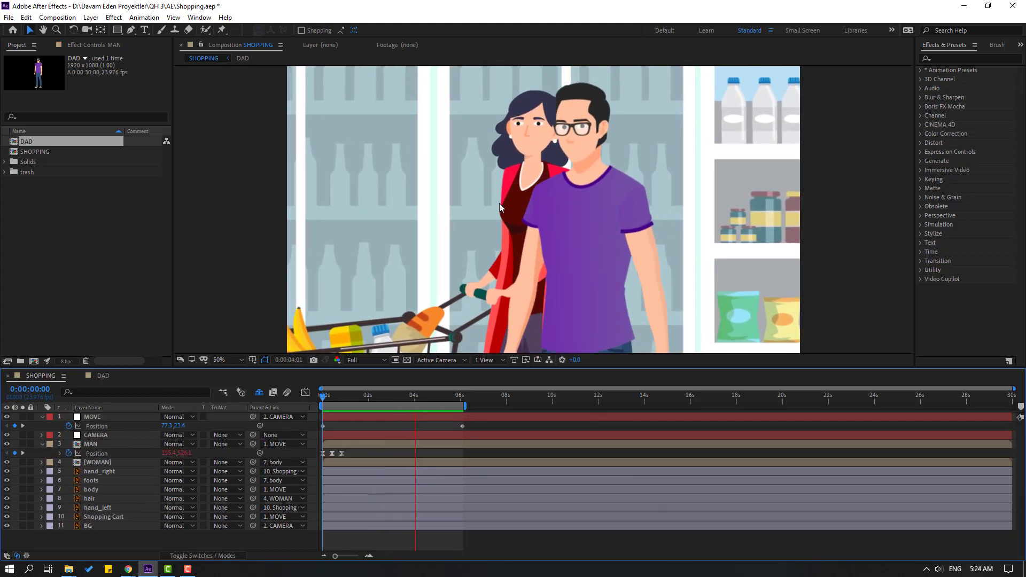
key(space)
key(space)
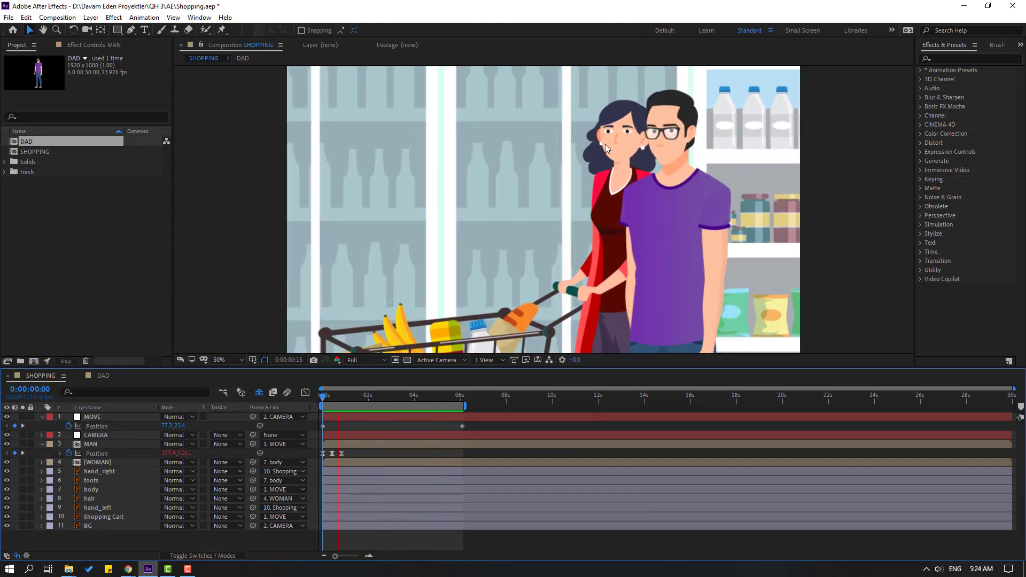
key(space)
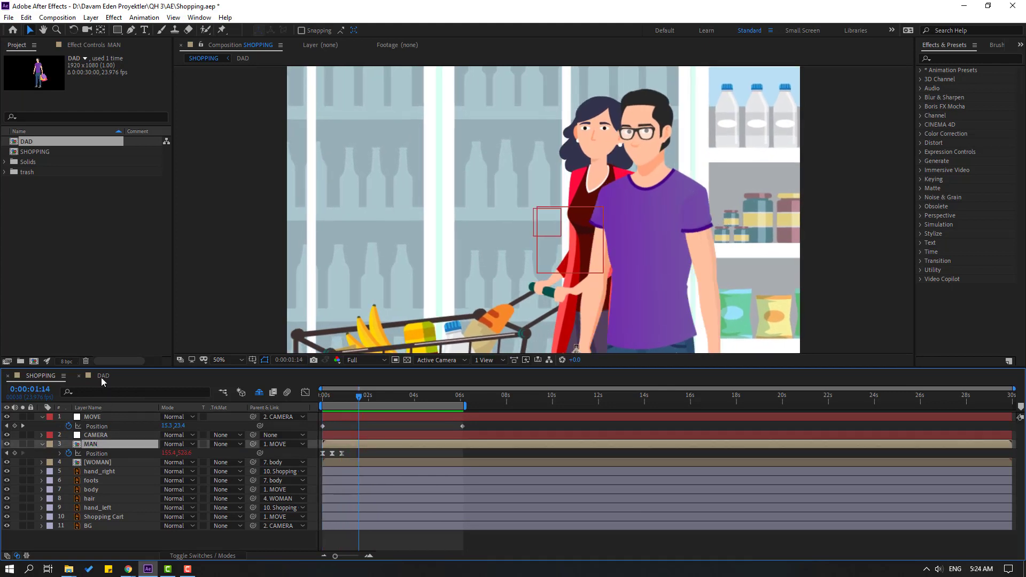
Step: In DAD, duplicate white, alpha-matte black to white 2, and parent white 2 to white
click(101, 378)
click(95, 447)
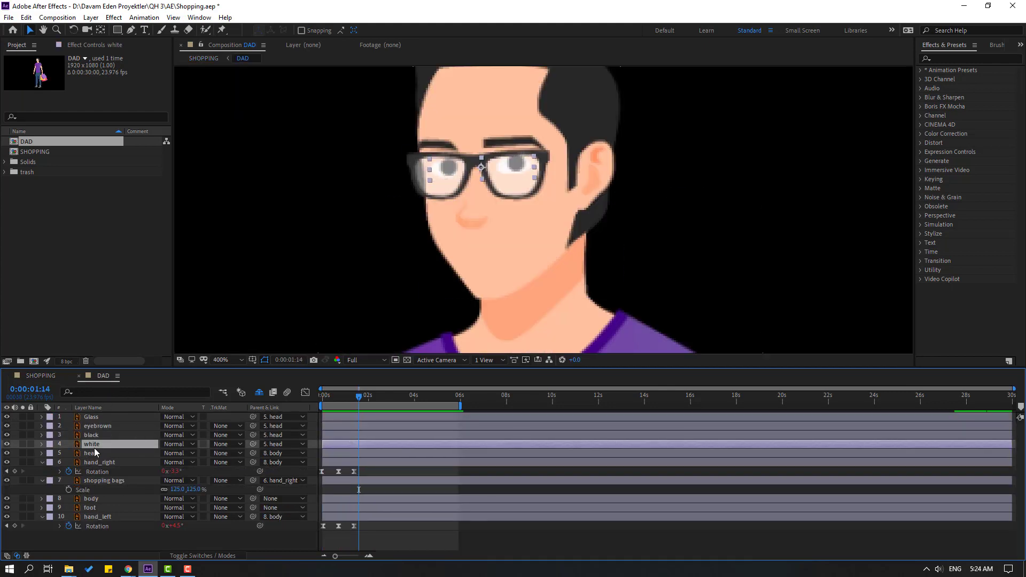
key(ctrl+d)
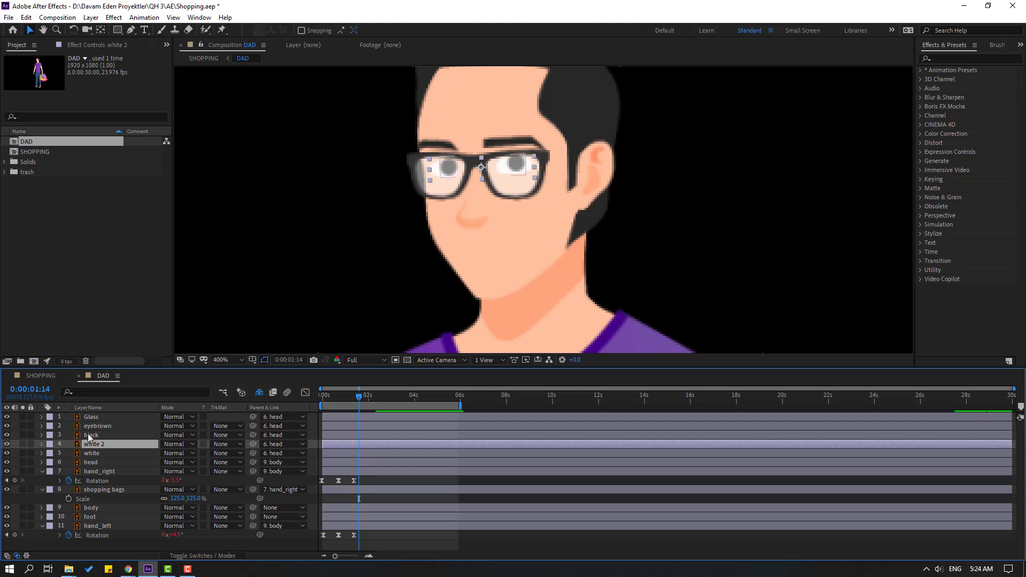
drag(98, 436, 104, 448)
click(223, 445)
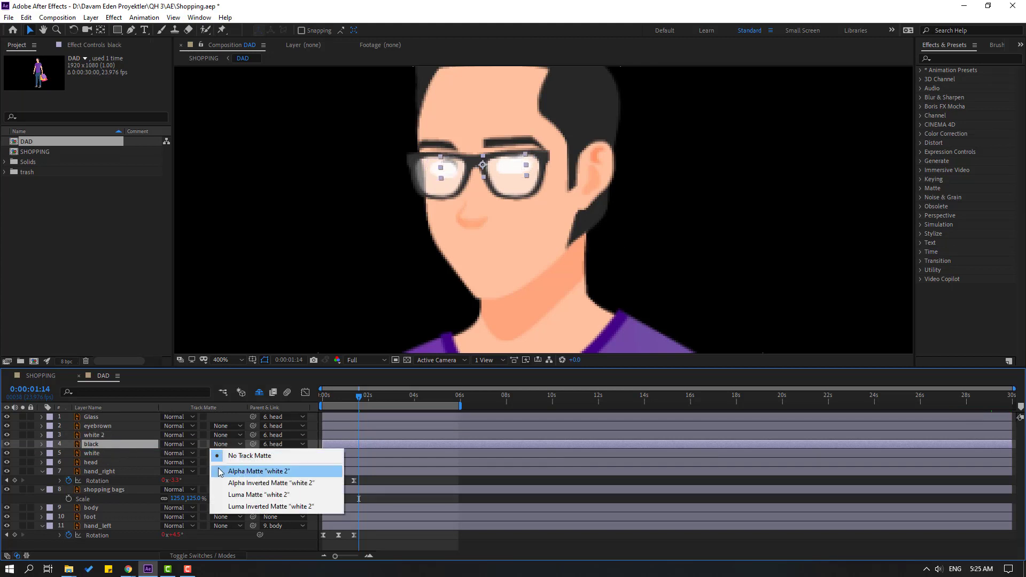
click(229, 469)
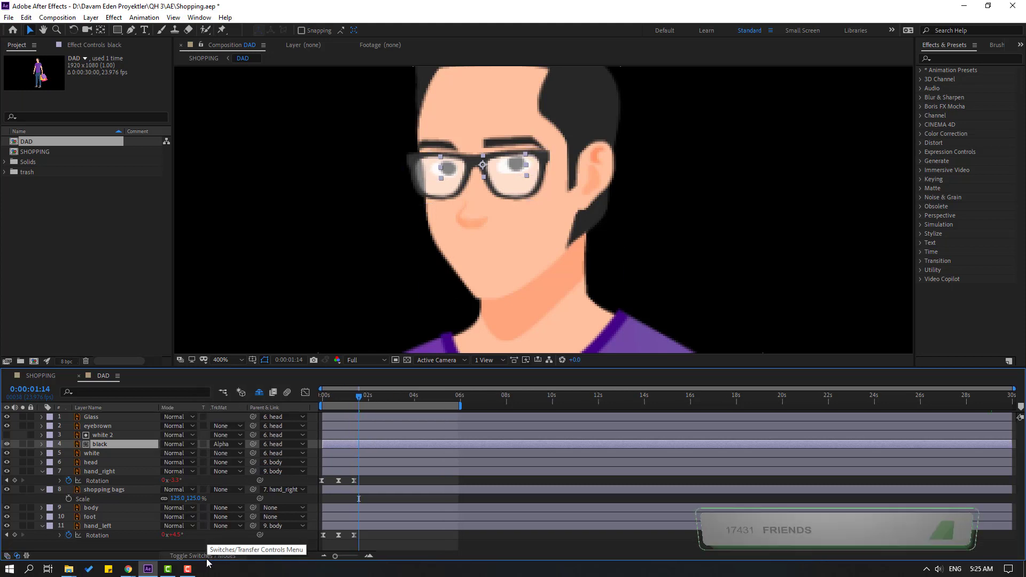
click(115, 435)
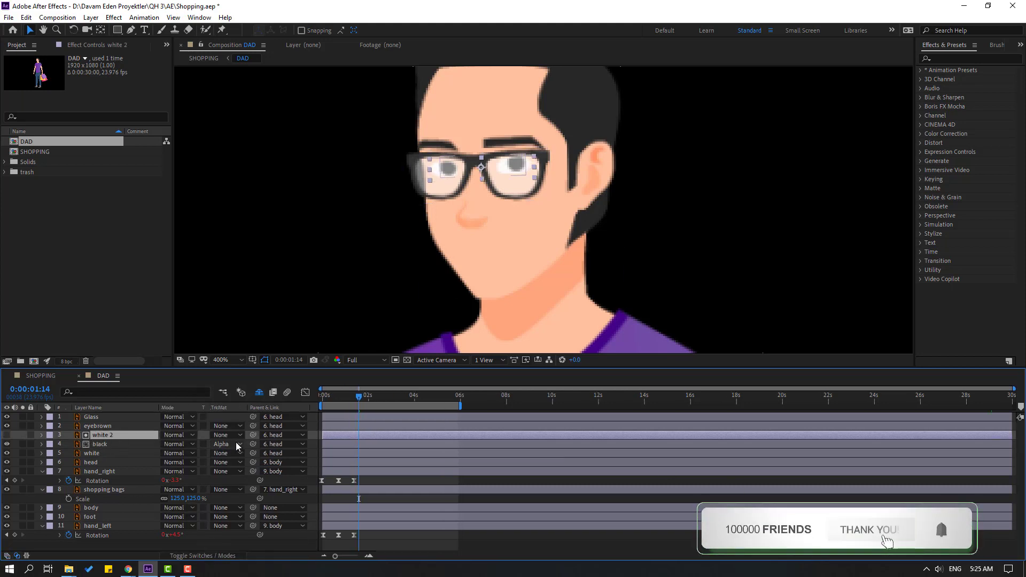
drag(249, 436, 95, 456)
Step: Keyframe white's Scale from 0:00:00:09: height 100%, 5%, then 100% three frames apart
key(s)
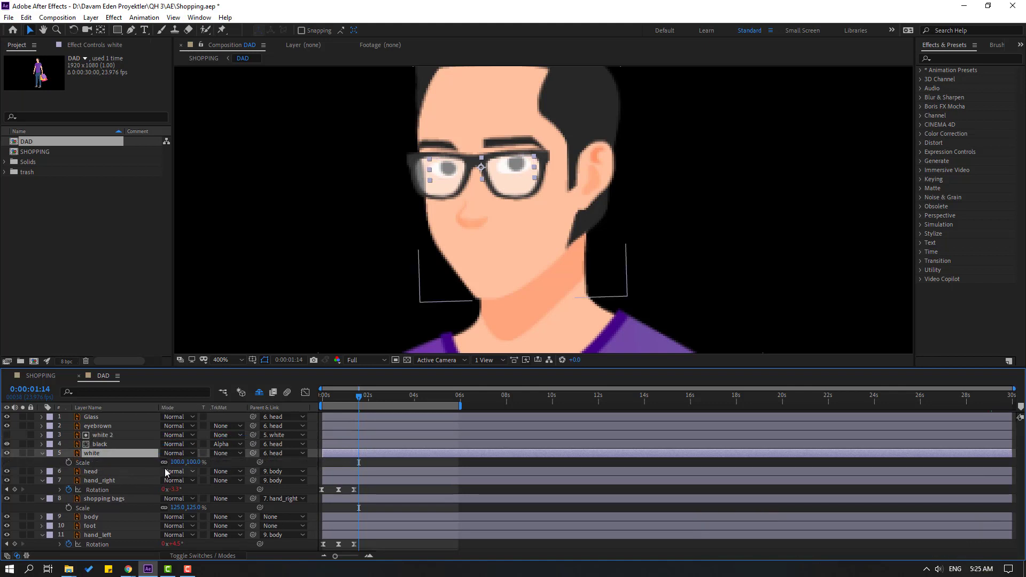
click(332, 396)
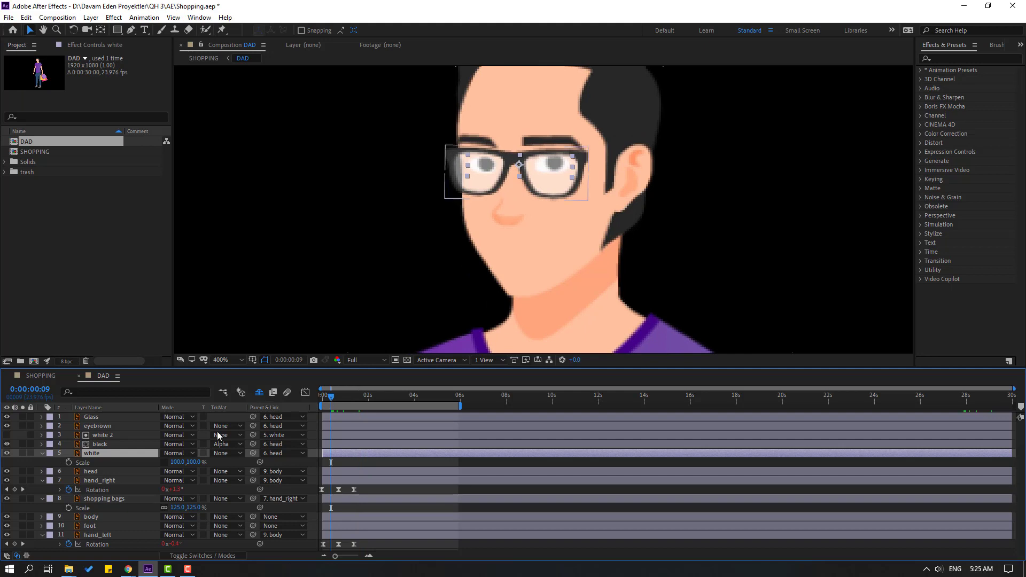
click(70, 463)
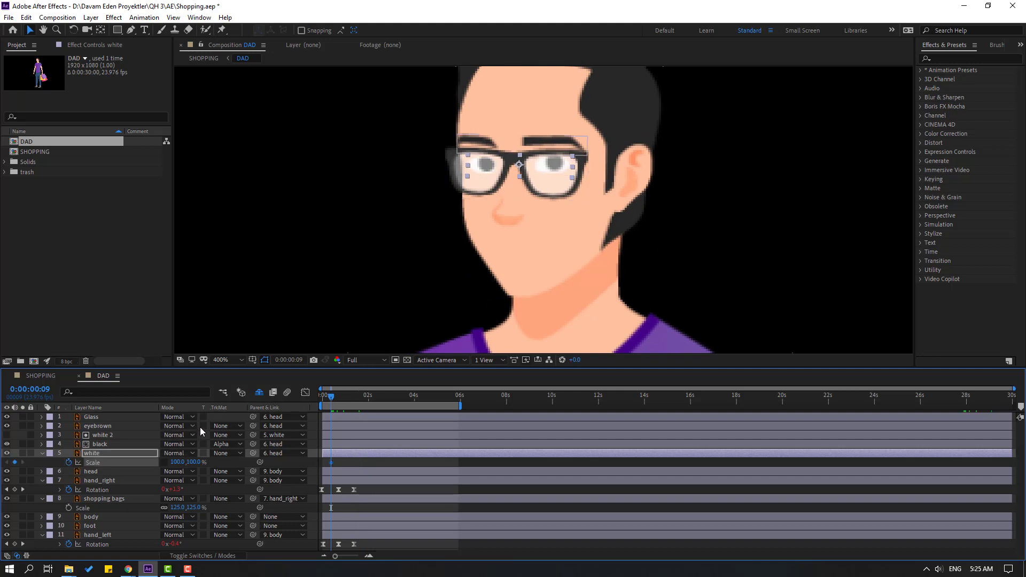
key(Page_Down)
key(Page_Down)
key(Page_Down)
click(194, 462)
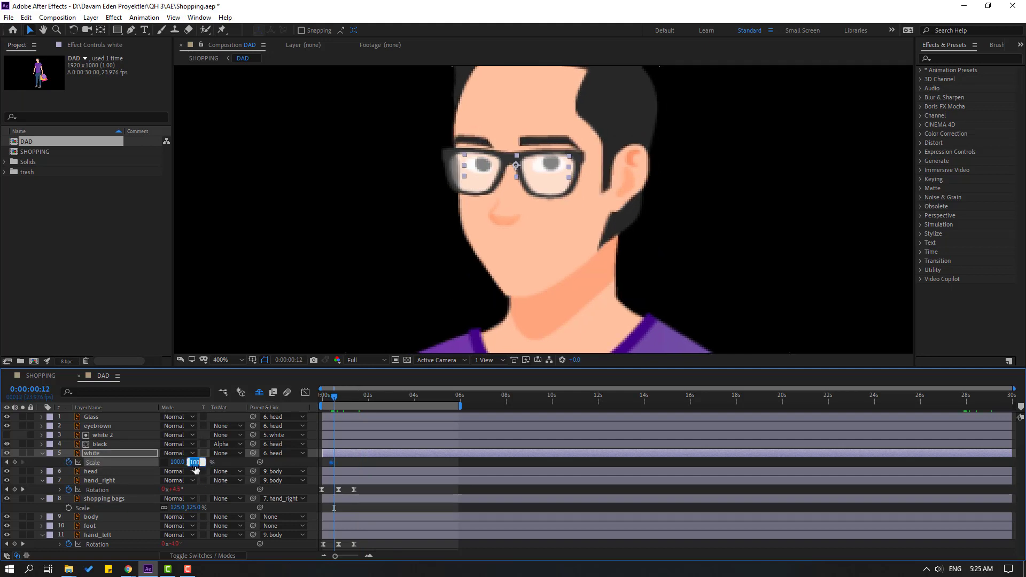
text(5)
key(Return)
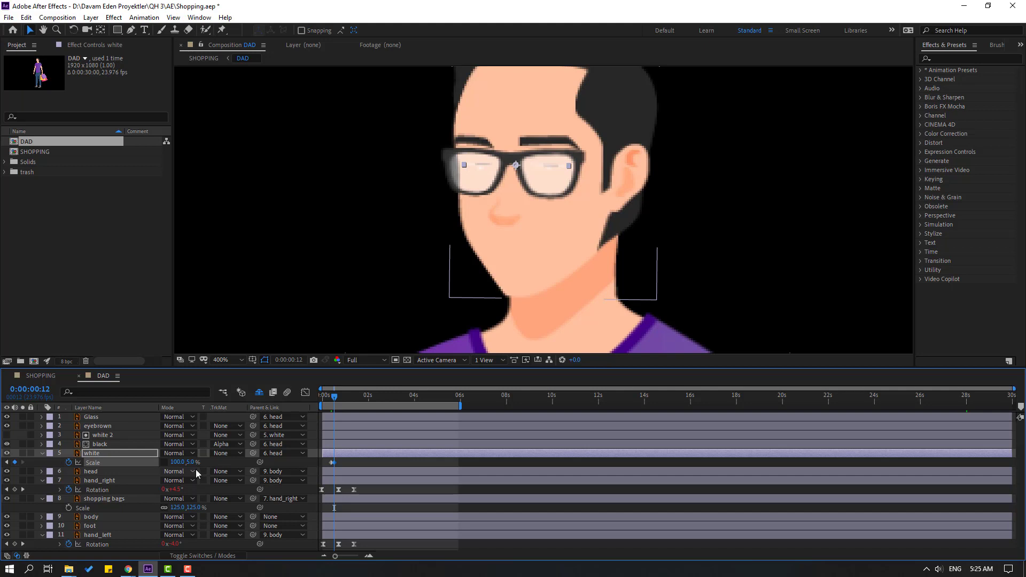
key(Page_Down)
key(Page_Down)
key(Page_Down)
click(195, 463)
text(100)
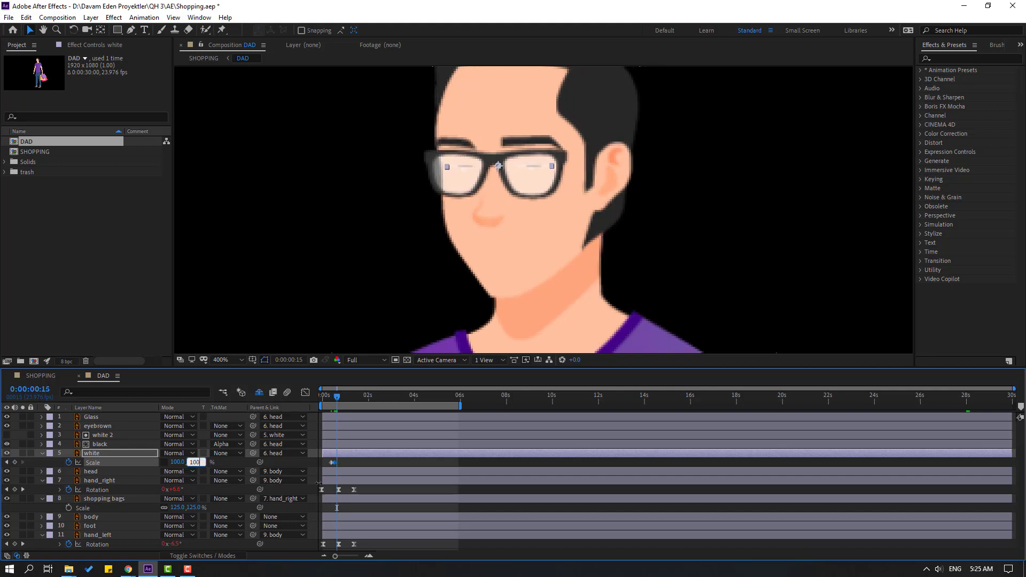
key(Return)
Step: Apply Easy Ease to the blink keys and paste copies near 3 seconds and 0:00:04:11
right_click(335, 463)
mouse_move(353, 456)
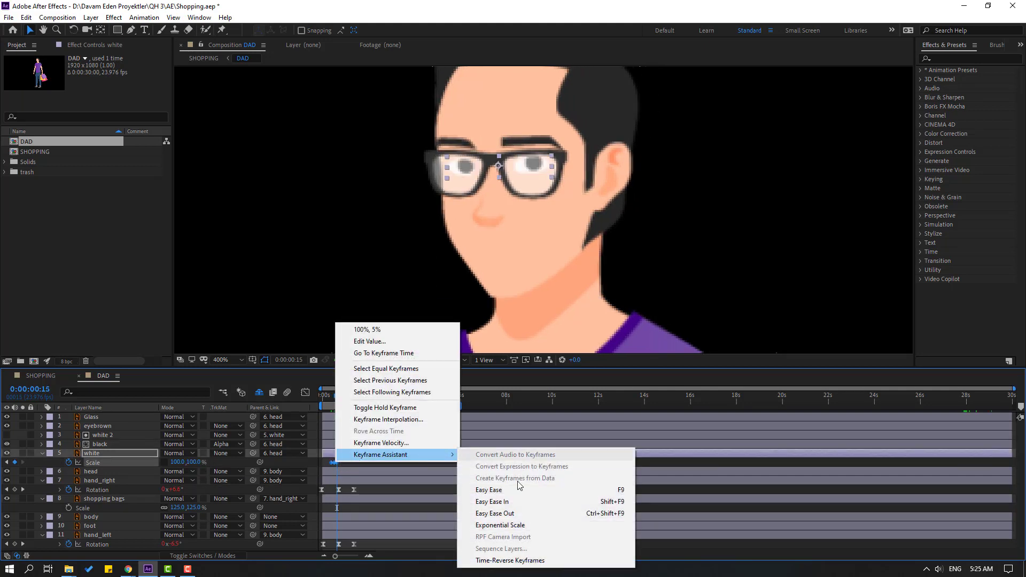
click(481, 454)
drag(346, 398, 399, 400)
key(ctrl+v)
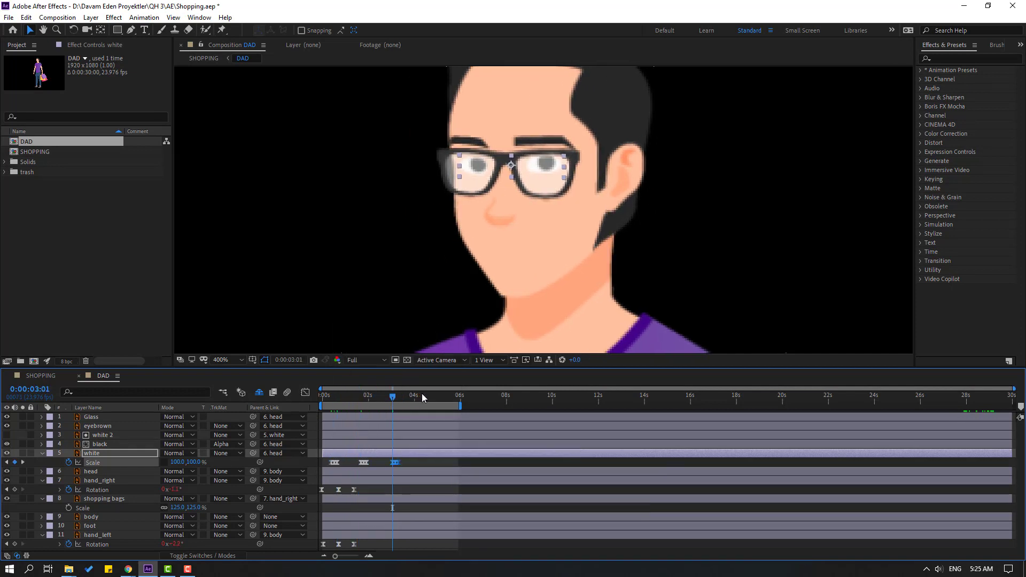
click(425, 396)
key(ctrl+v)
Step: Preview the blinking and shift the black pupils slightly left within the eyes
click(476, 465)
key(space)
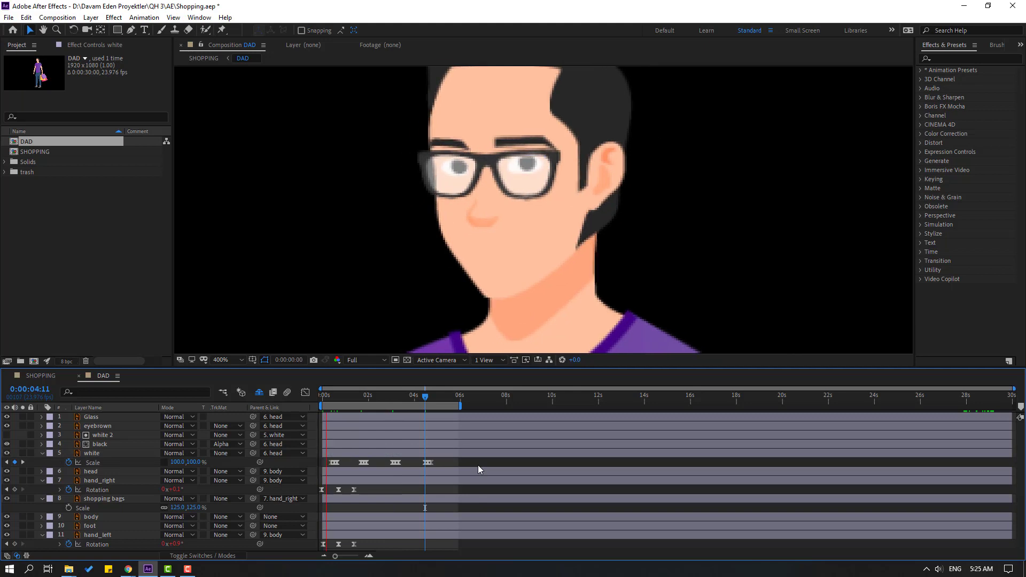
click(409, 396)
click(111, 445)
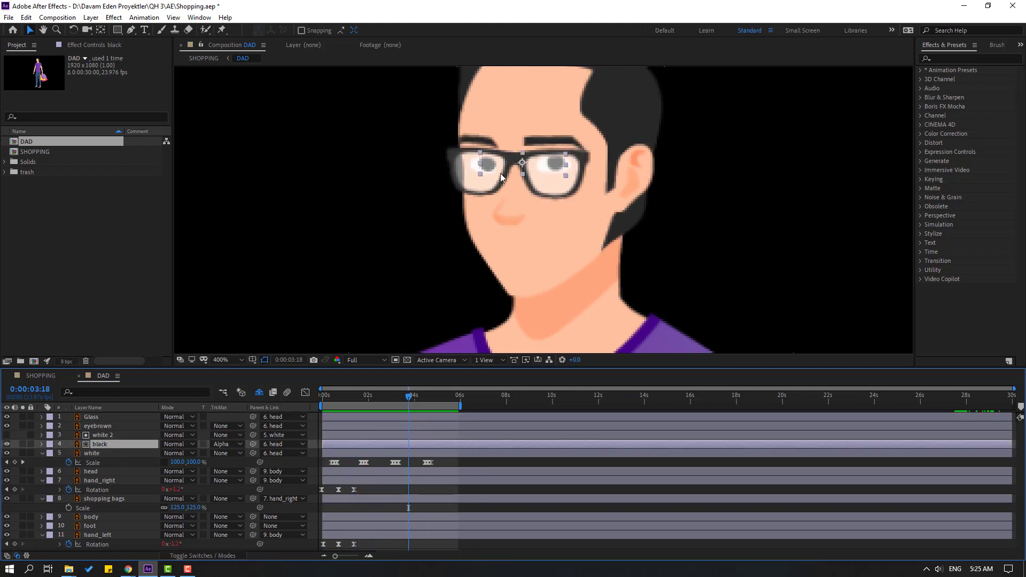
drag(490, 171, 484, 175)
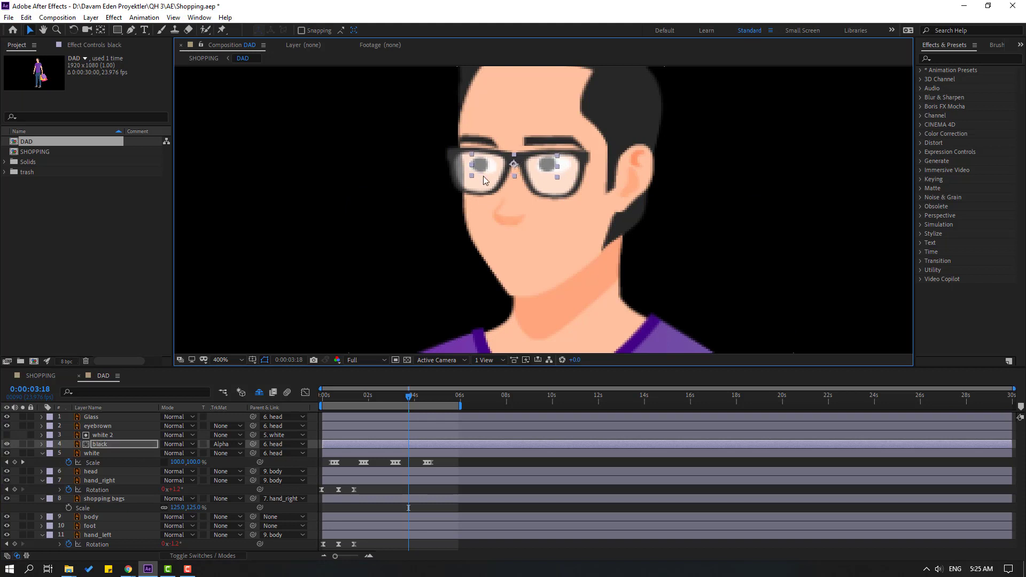
key(space)
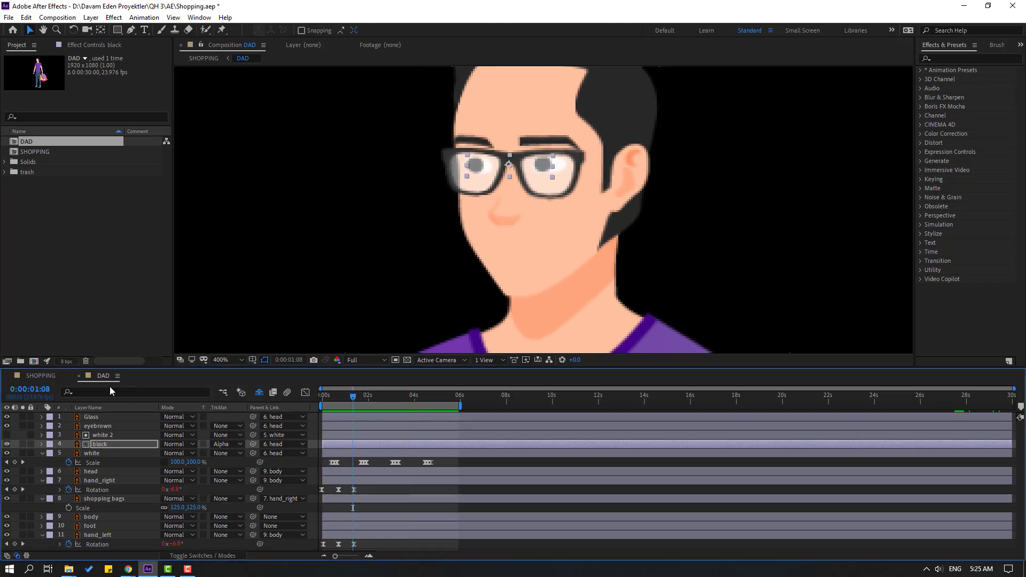
Step: Open the WOMAN composition, duplicate white, and move eyes below white 2
click(79, 375)
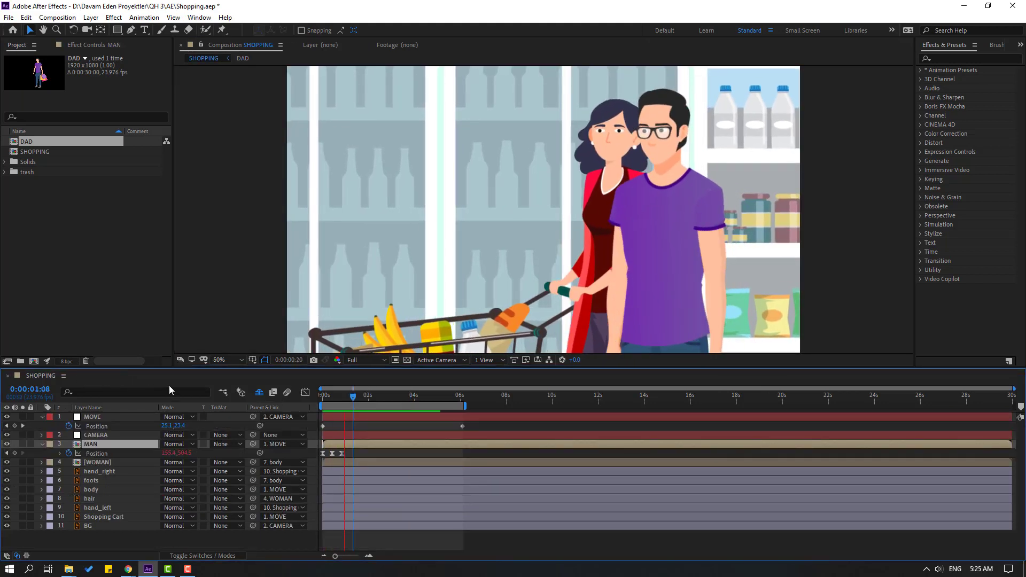
click(354, 400)
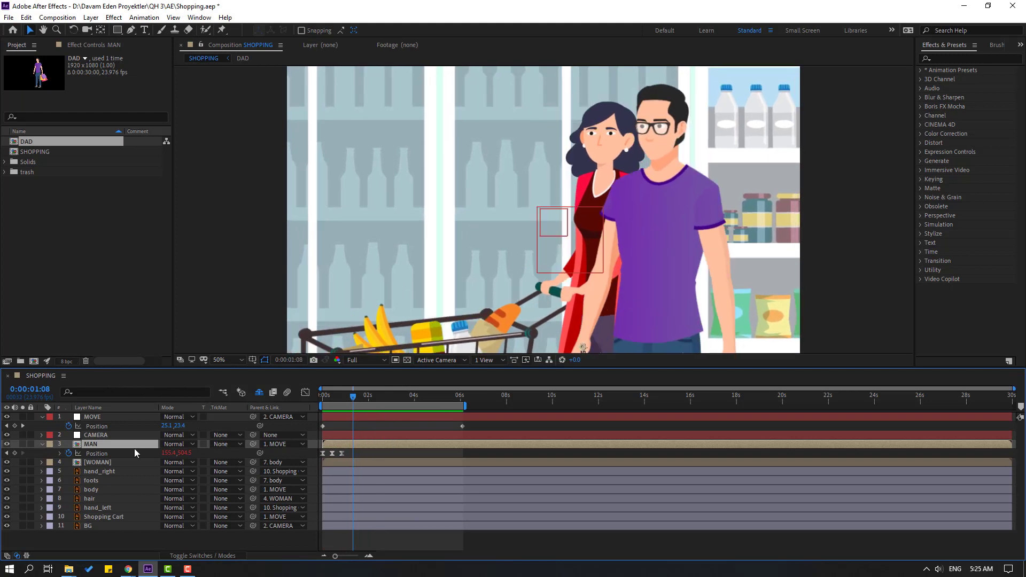
double_click(98, 463)
scroll(556, 268, up, 4)
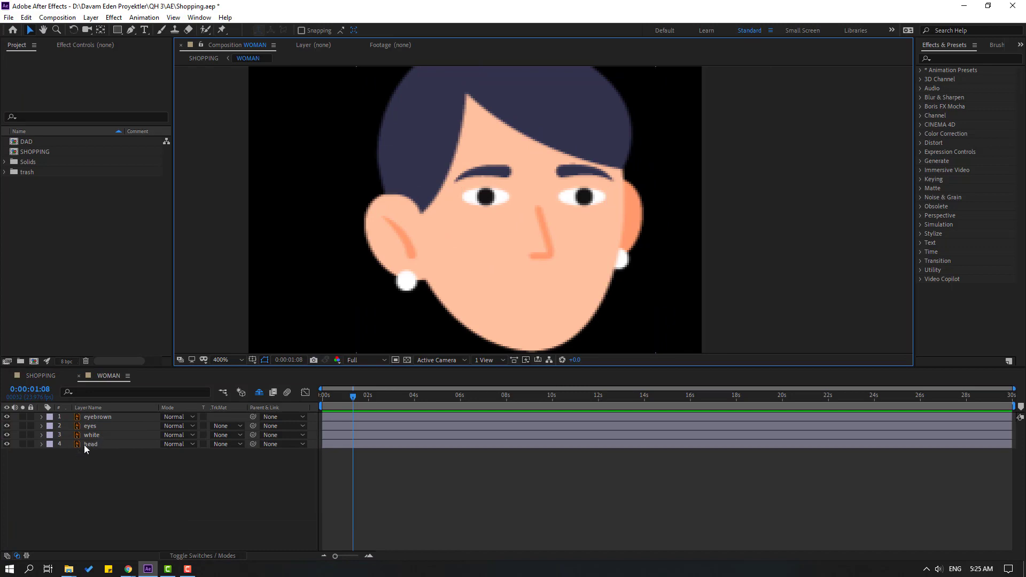
click(90, 435)
key(ctrl+d)
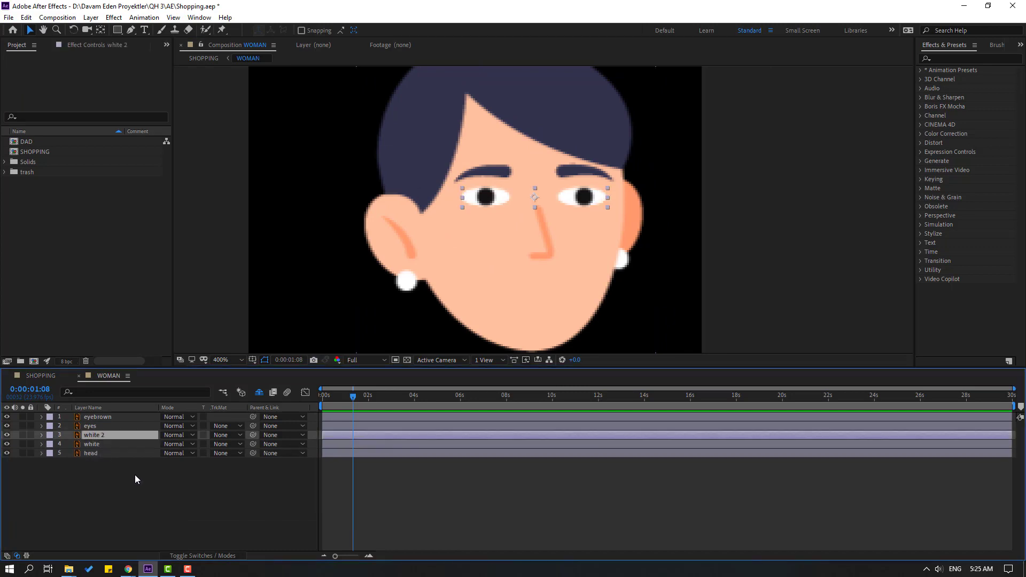
drag(91, 426, 101, 441)
Step: Parent white 2 to white and set it as the eyes layer's alpha matte
click(102, 426)
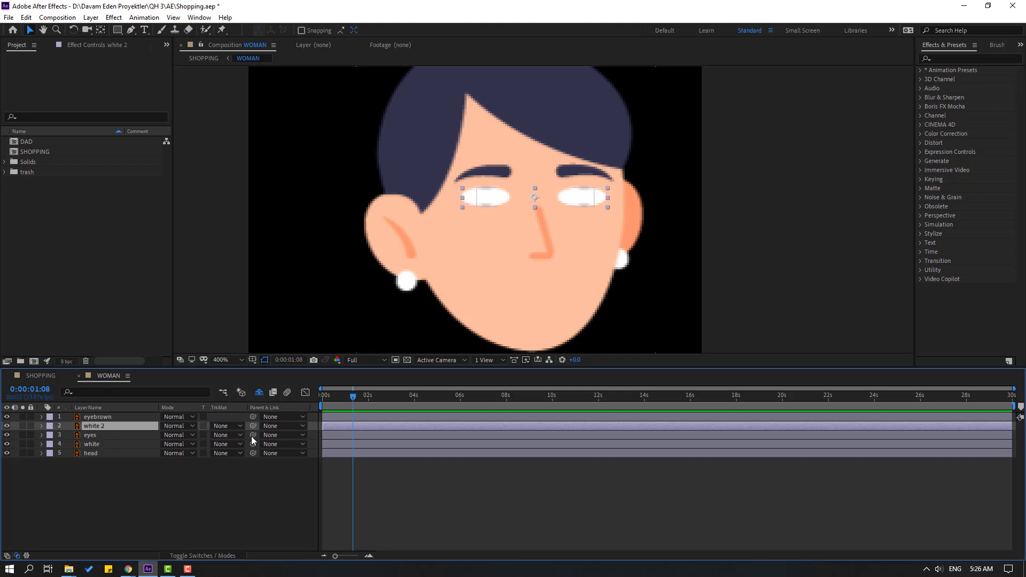
drag(253, 426, 88, 445)
click(94, 436)
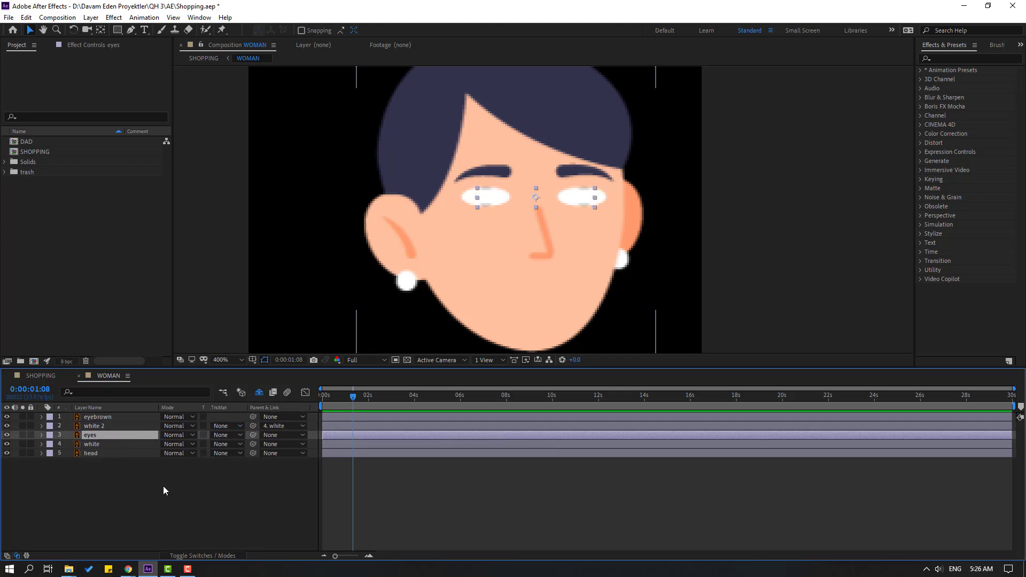
click(223, 435)
click(267, 463)
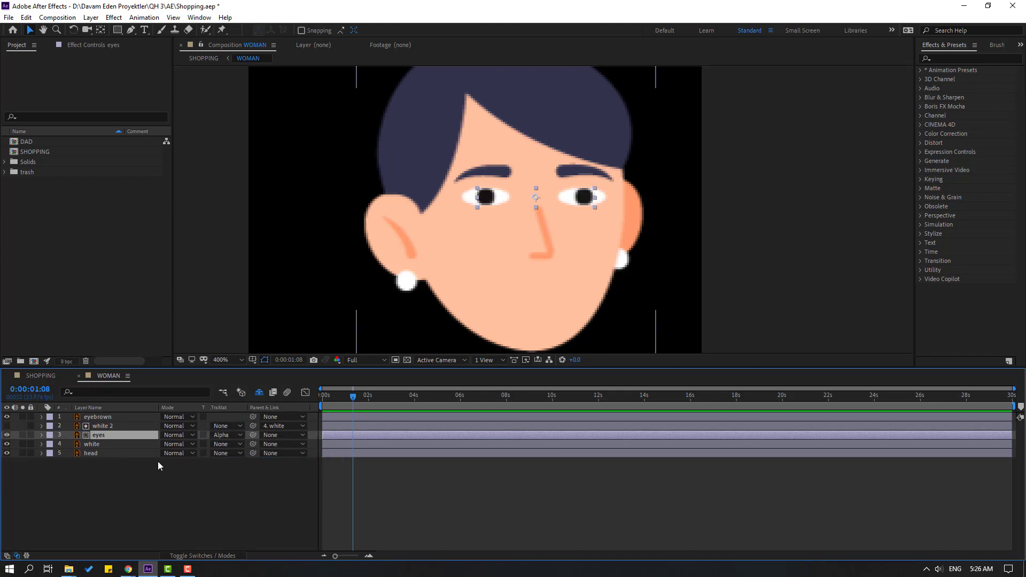
click(95, 443)
key(s)
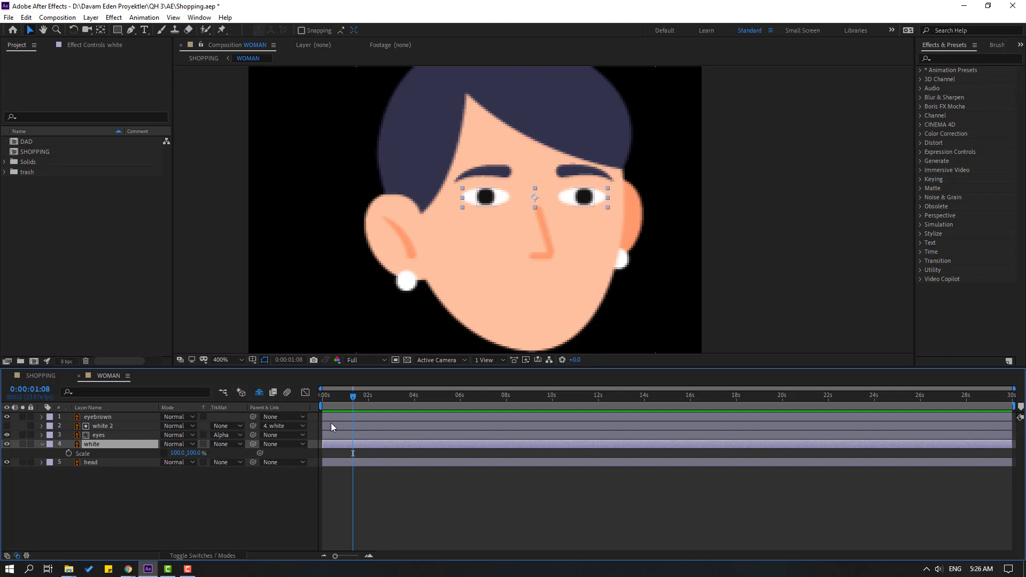
Step: Add white Scale blink keyframes at 0:00:00:20, about 2 seconds and 0:00:04:09
drag(352, 399, 342, 397)
key(alt+shift+s)
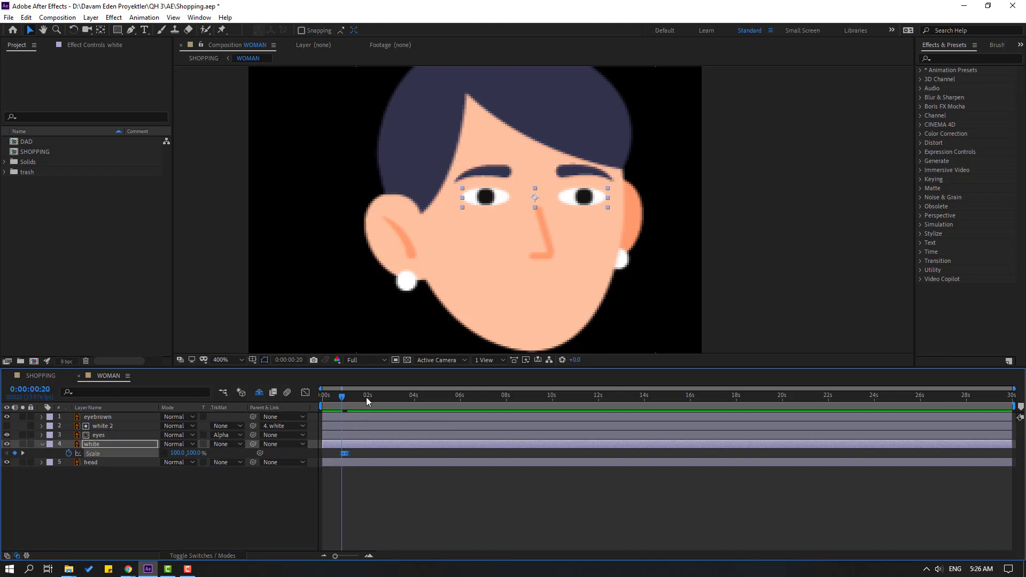
click(377, 398)
key(alt+shift+s)
click(423, 397)
key(alt+shift+s)
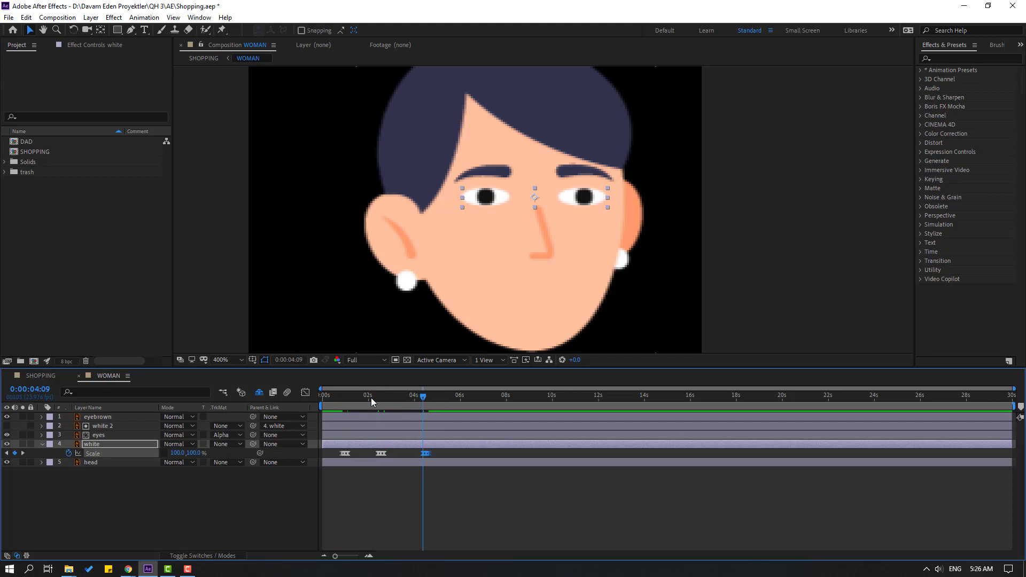
key(space)
Step: Add another blink keyframe at 0:00:00:03, check the eyes, and return to SHOPPING
drag(352, 396, 325, 396)
key(alt+shift+s)
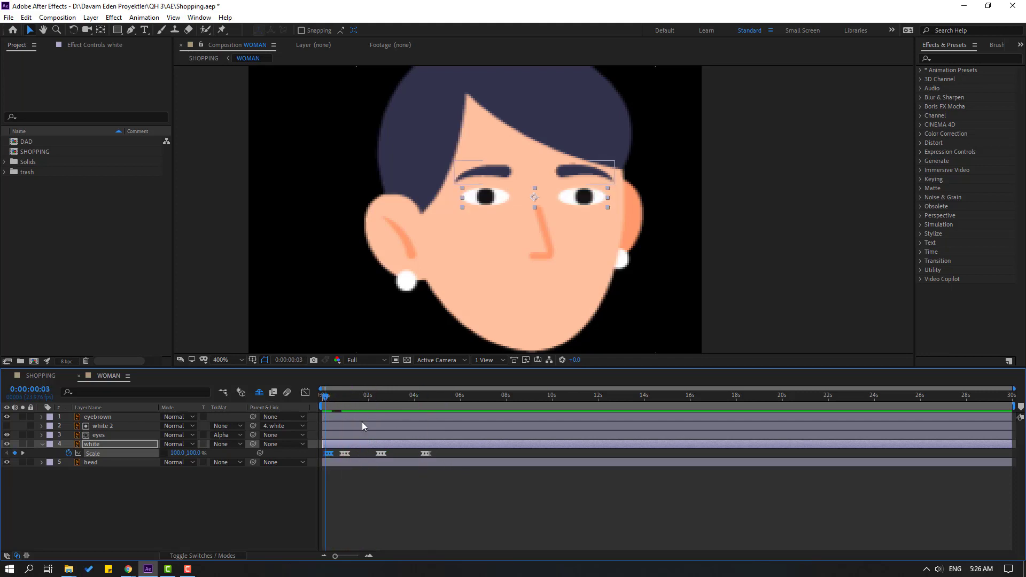
key(space)
key(space)
click(102, 436)
key(period)
key(period)
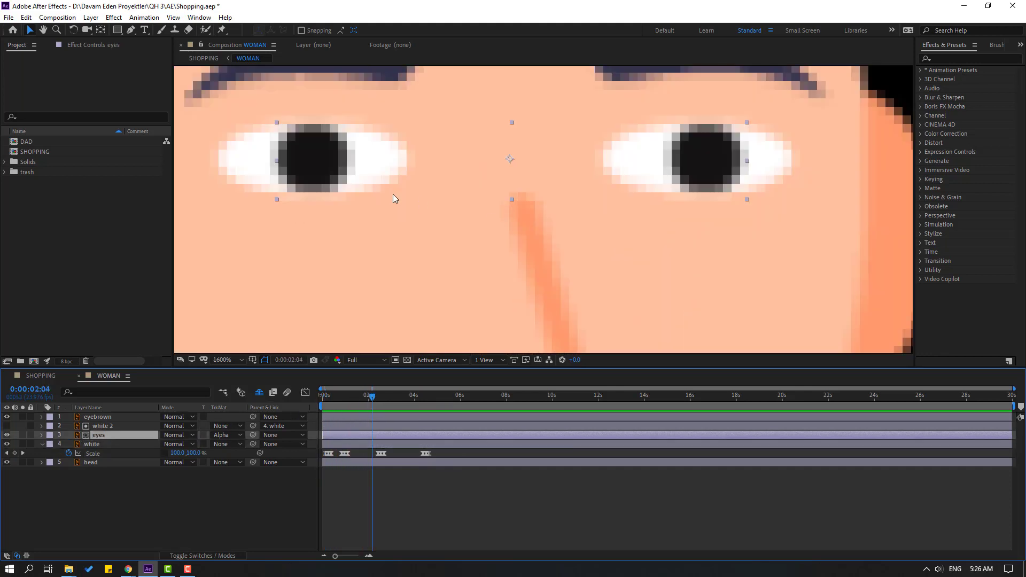
key(comma)
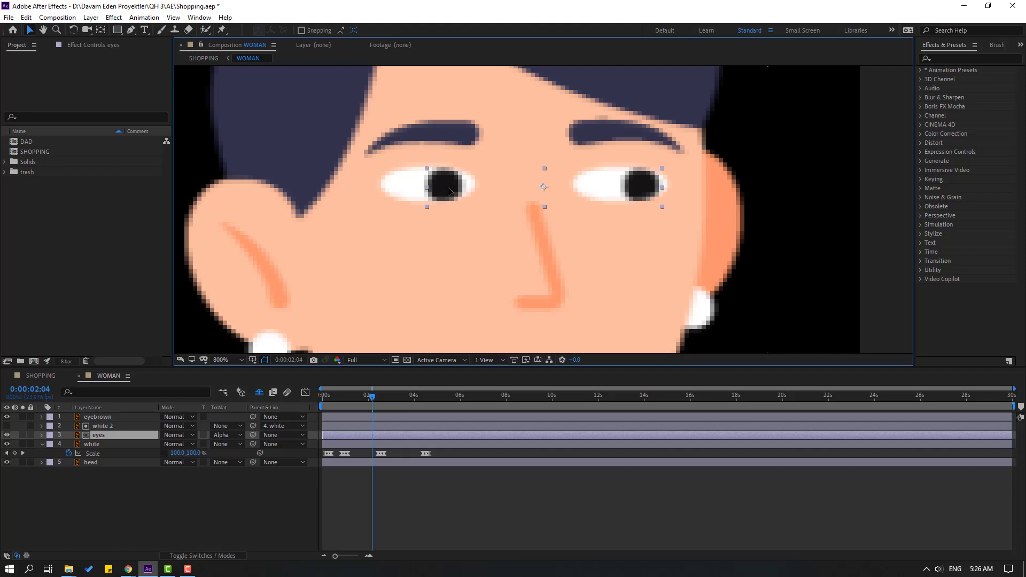
click(80, 375)
key(space)
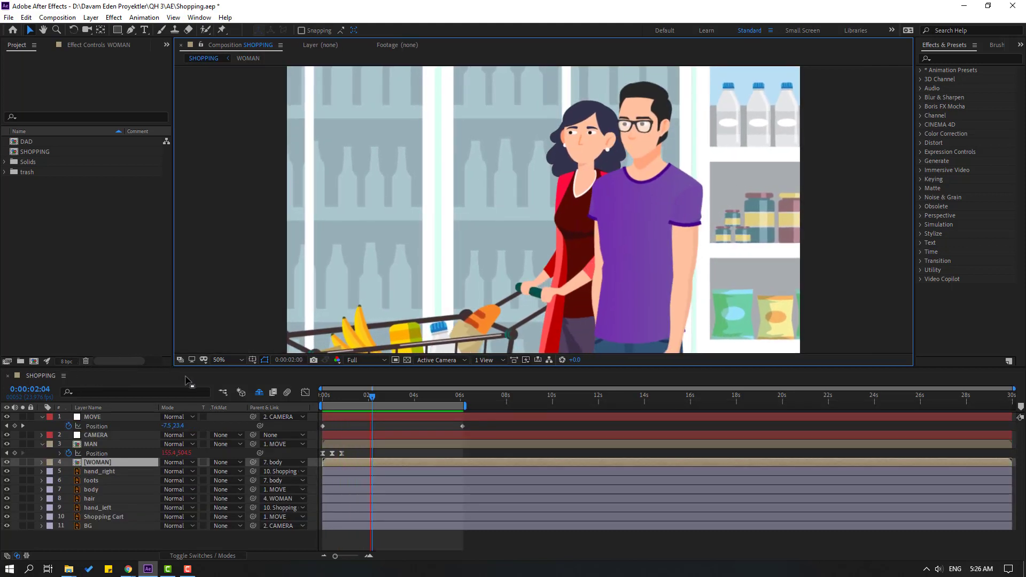
Step: Import mouth image 3.png from the Lipsync images folder via Ctrl+I
click(368, 397)
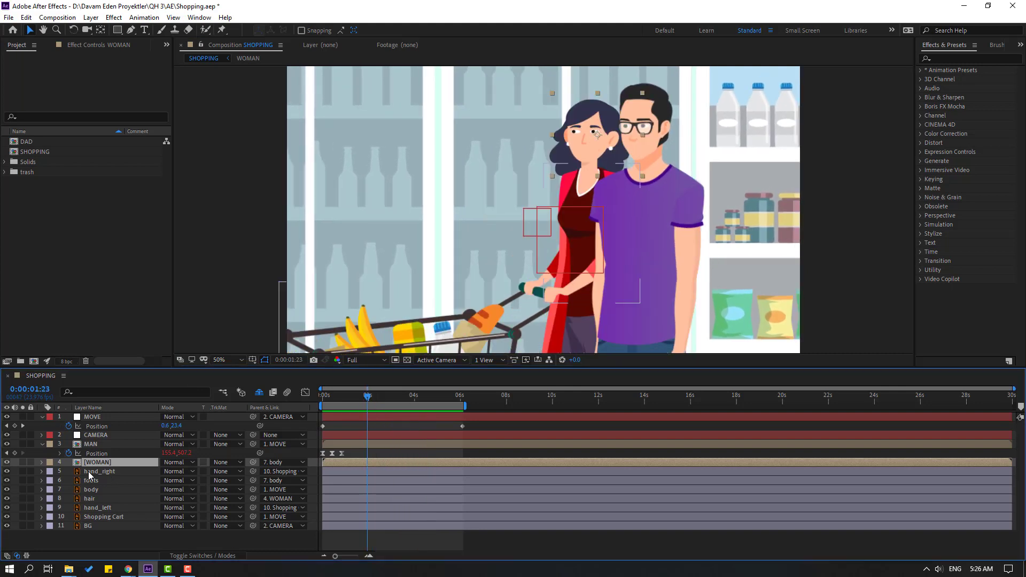
click(71, 230)
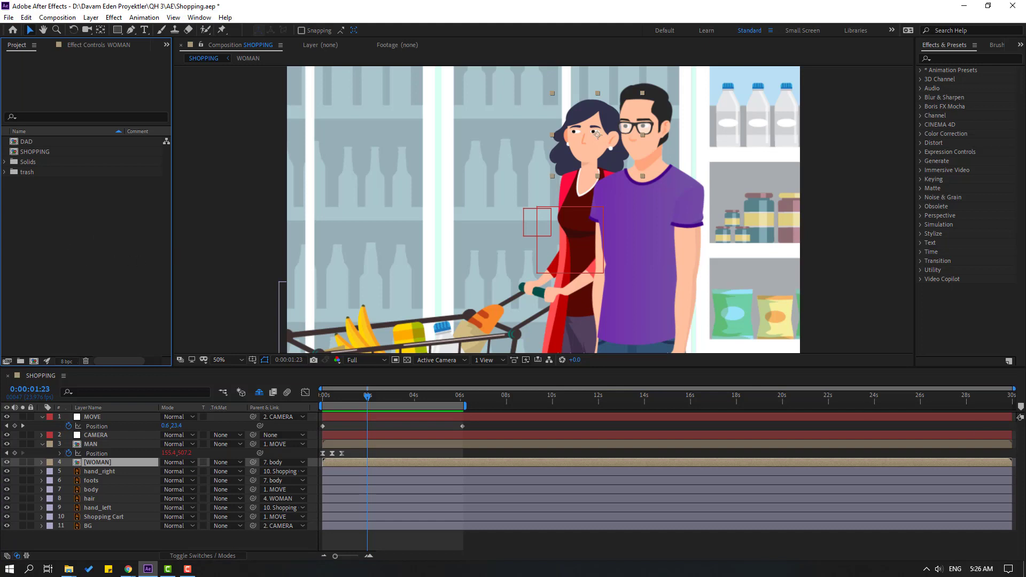
key(ctrl+i)
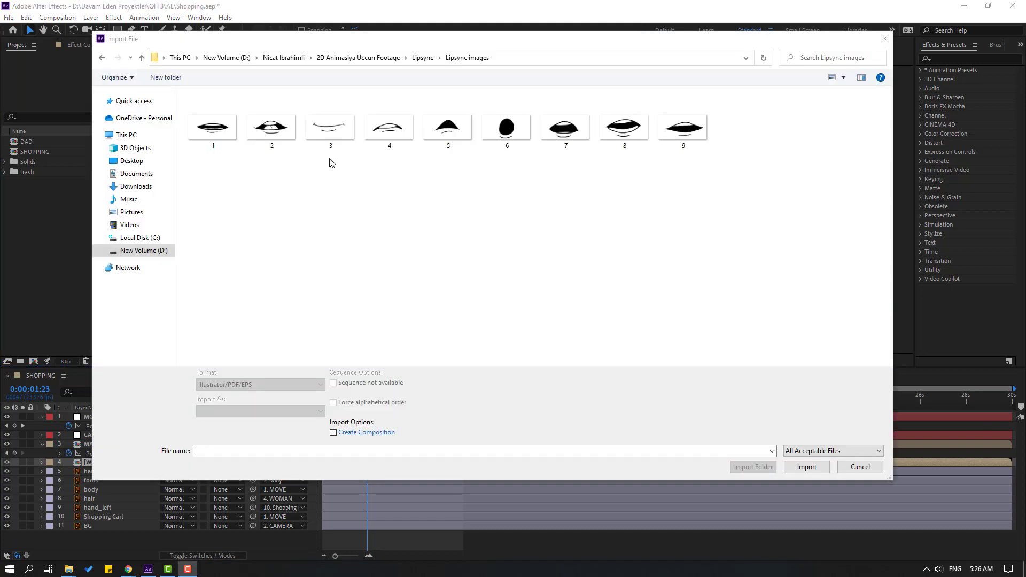
click(333, 133)
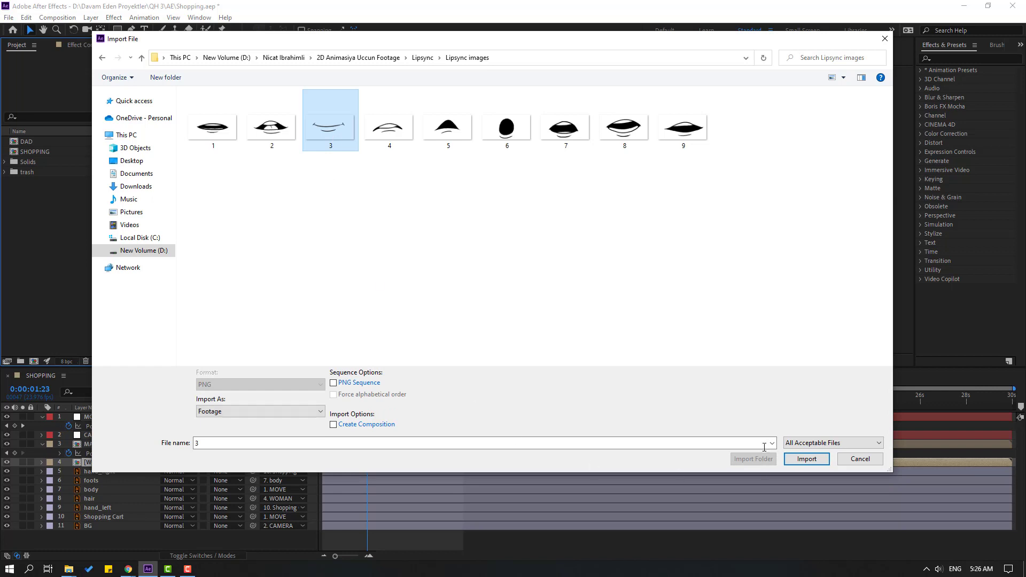
click(806, 459)
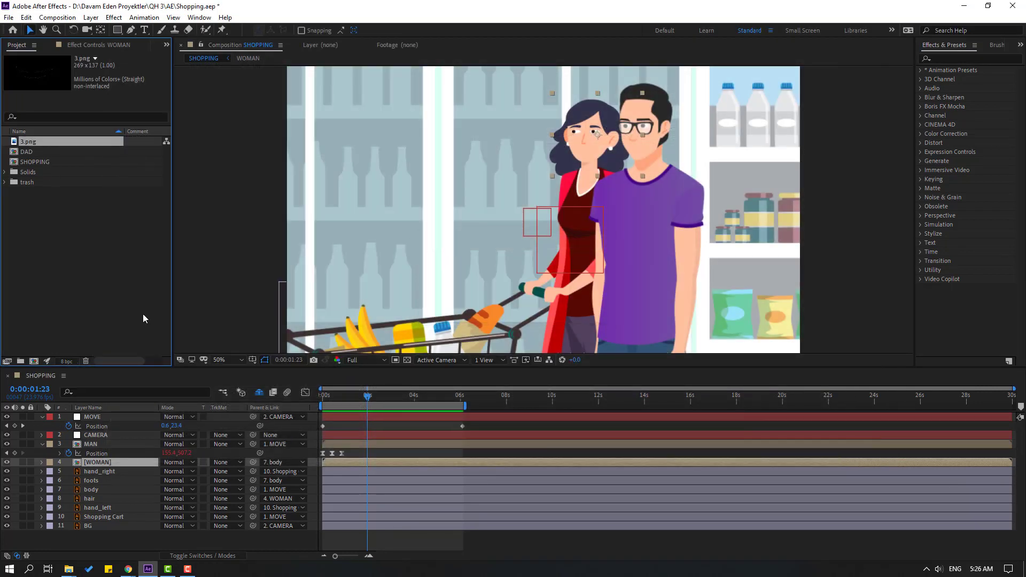
click(94, 445)
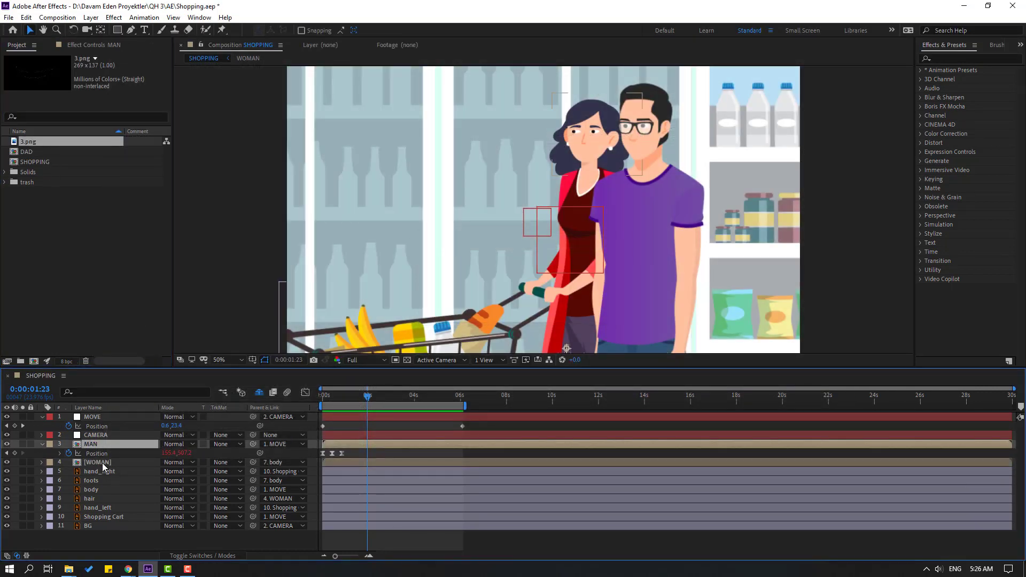
Step: Drag 3.png into the WOMAN composition, scale it to 13%, and place it below her nose
ctrl+click(104, 463)
double_click(93, 463)
click(130, 500)
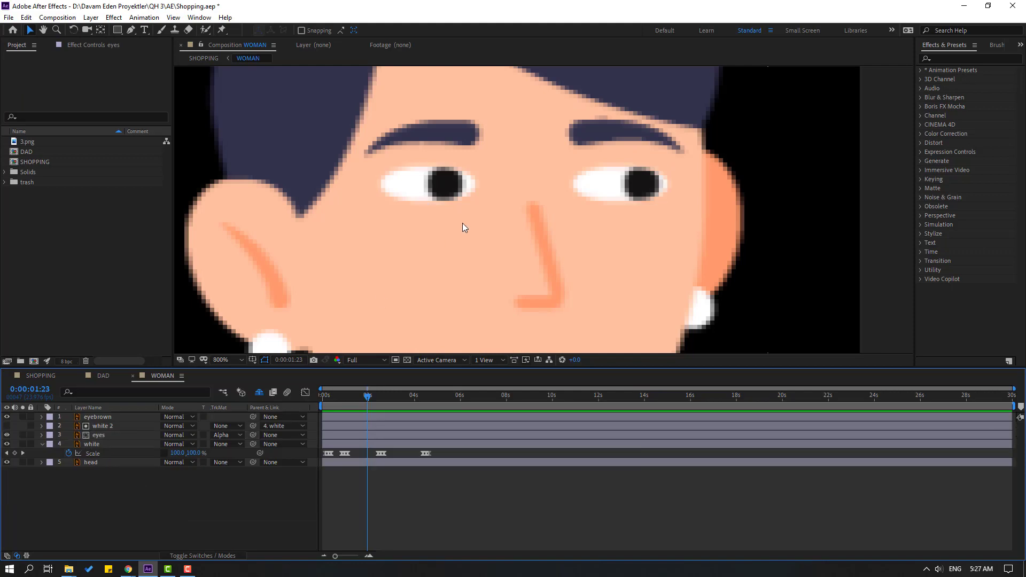
drag(24, 142, 107, 414)
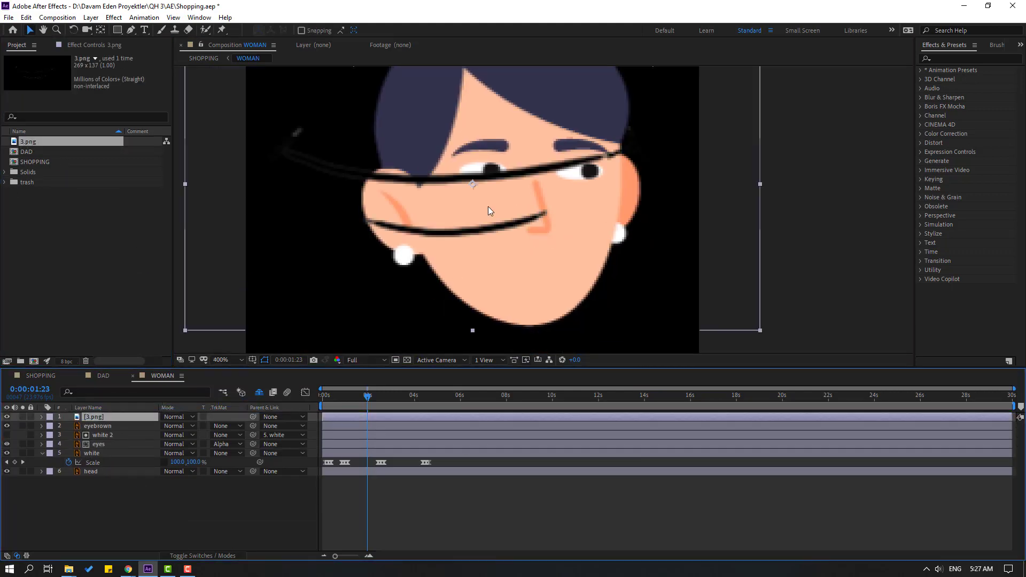
key(s)
drag(179, 426, 137, 432)
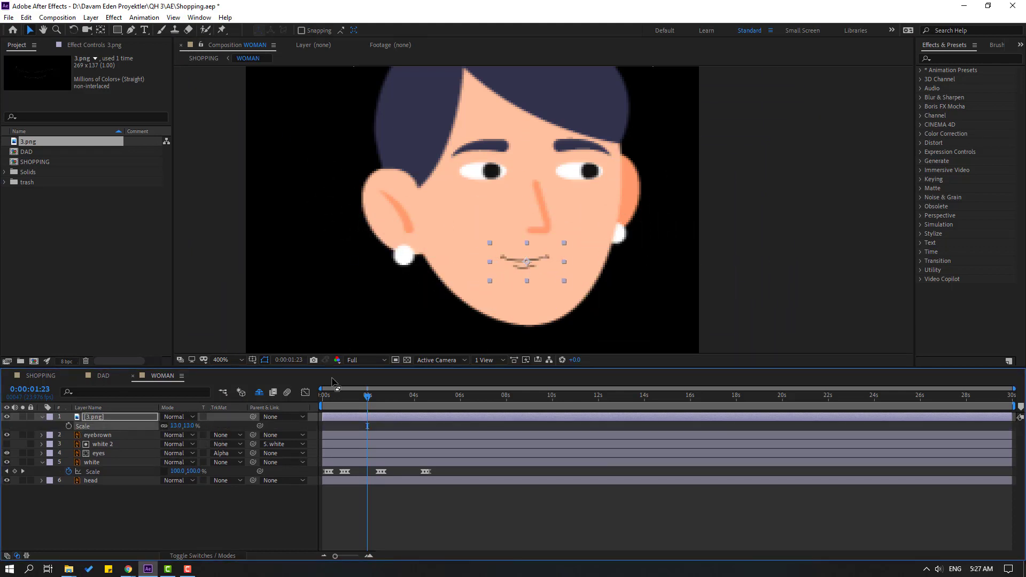
drag(535, 264, 560, 283)
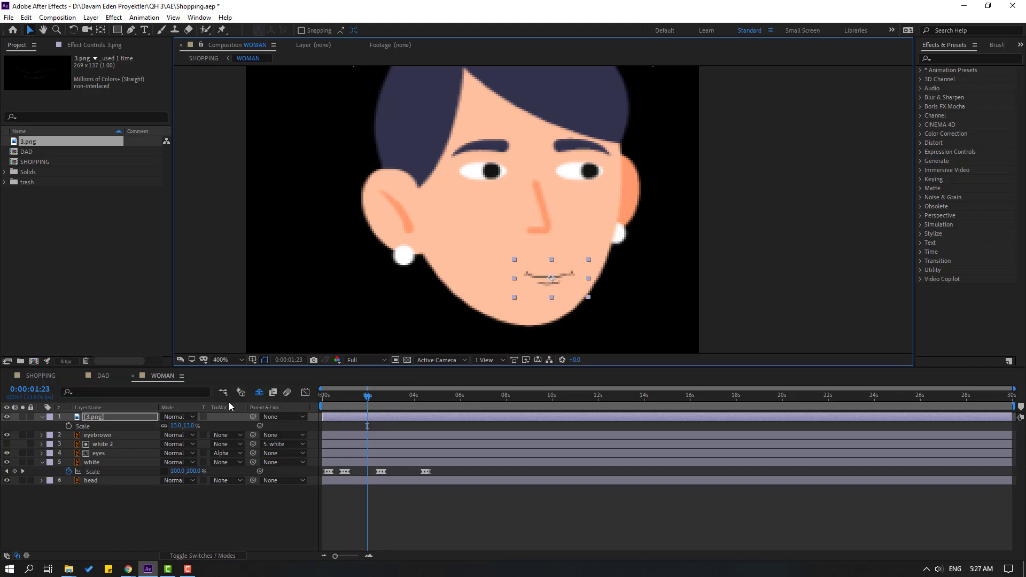
Step: In DAD, paste the 3.png mouth above Glass and move it below the dad's nose
click(102, 375)
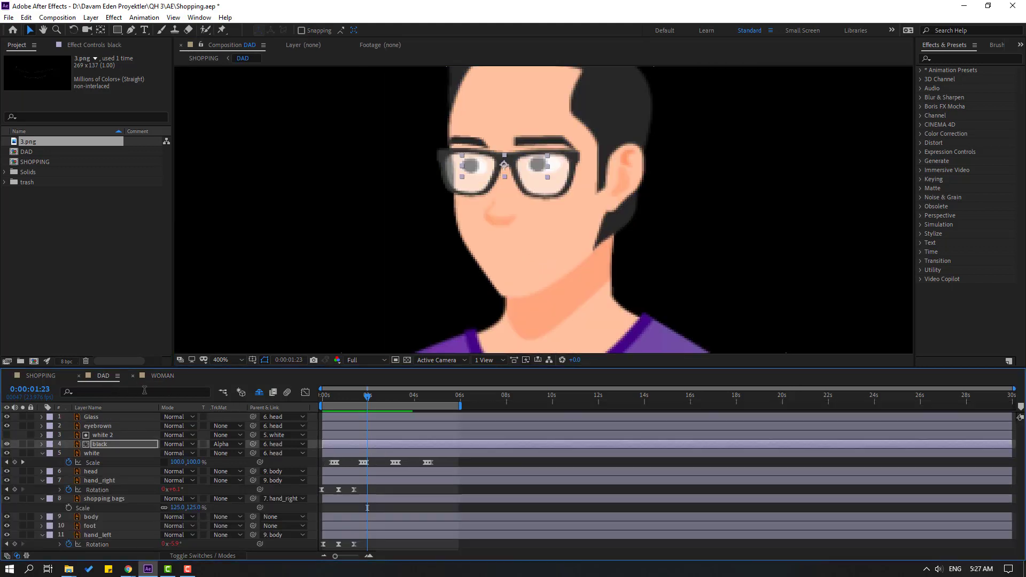
key(ctrl+v)
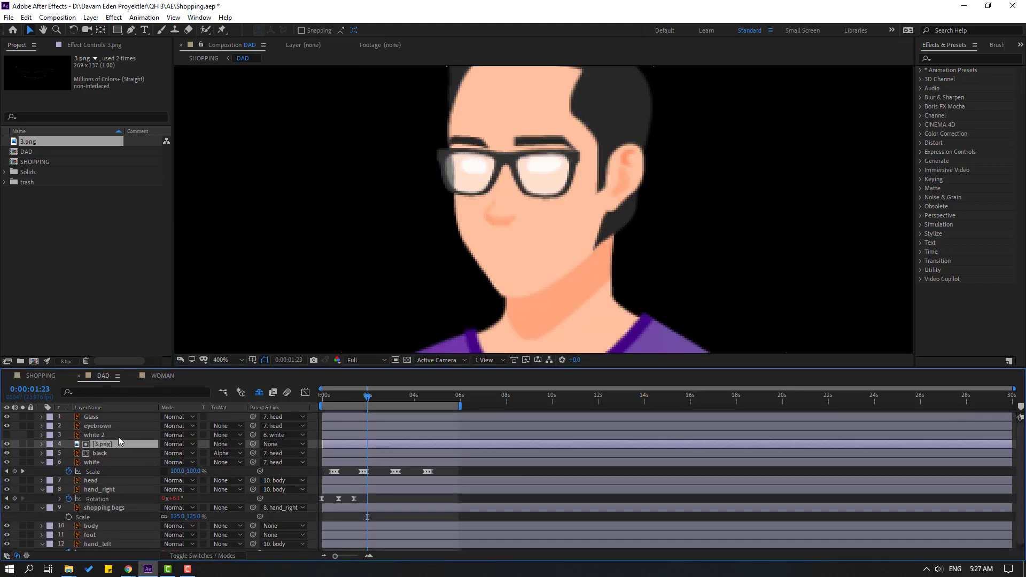
key(Delete)
click(92, 416)
key(ctrl+v)
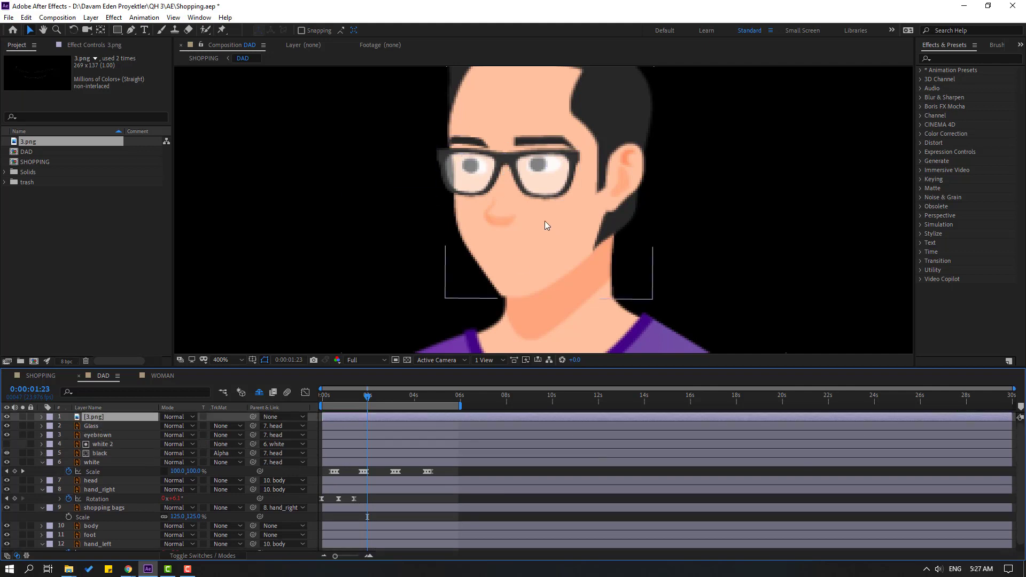
scroll(545, 220, down, 6)
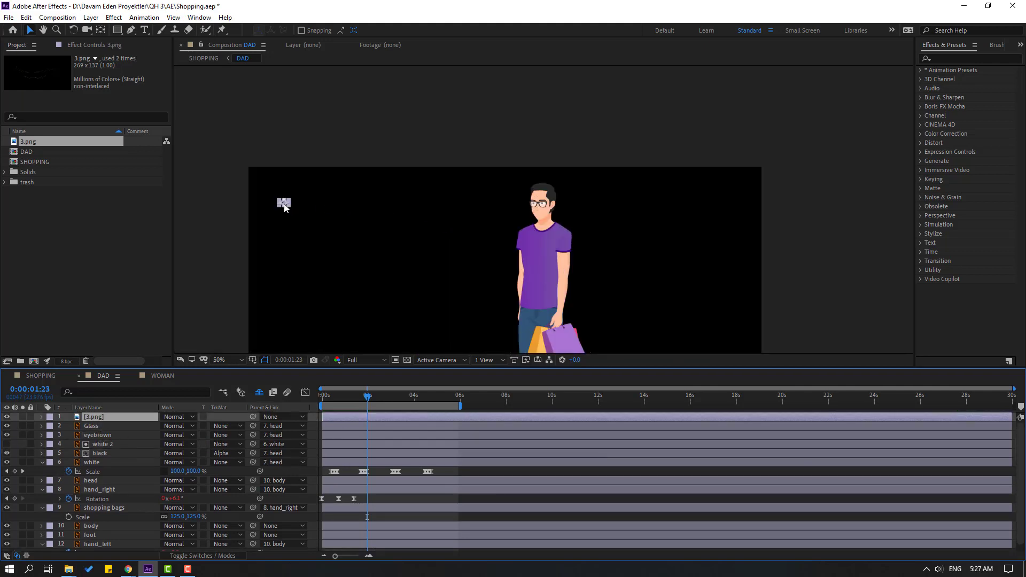
drag(286, 204, 541, 220)
scroll(541, 219, up, 4)
scroll(541, 236, up, 2)
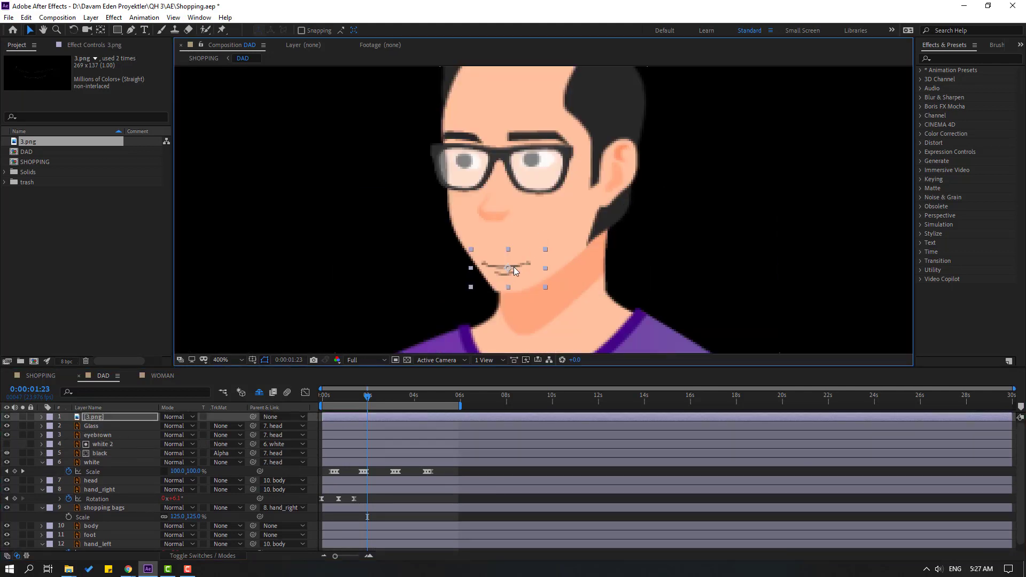
drag(508, 272, 486, 265)
Step: Set the mouth's Scale to 11%, preview, and parent the mouth layer
key(s)
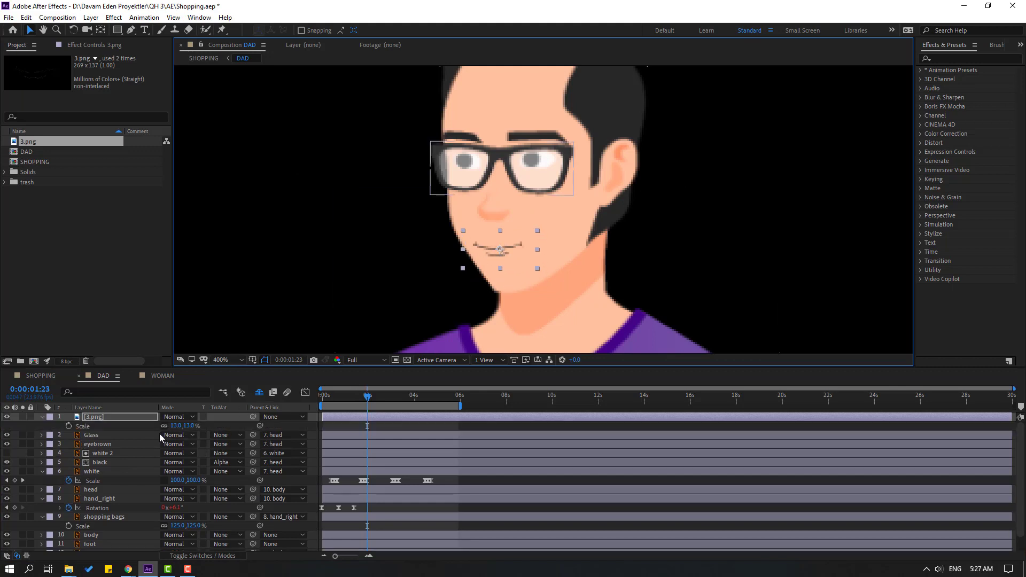
click(175, 426)
text(11)
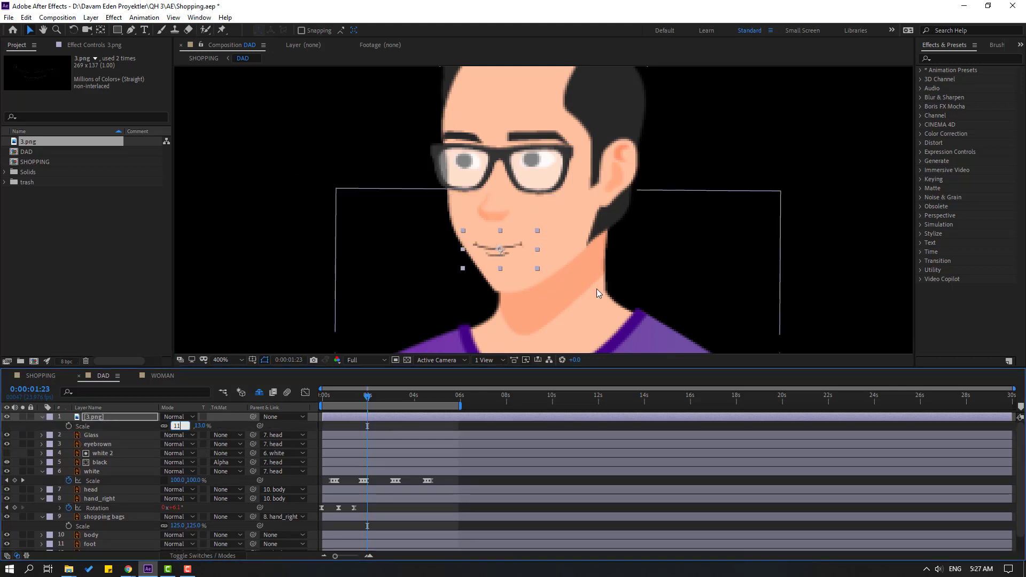
key(Return)
key(space)
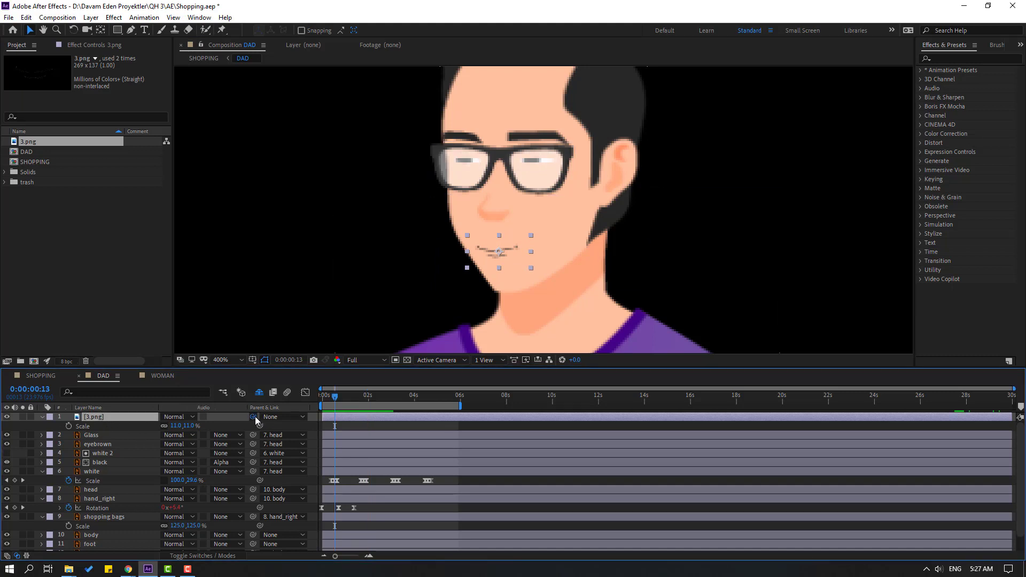
drag(254, 416, 99, 491)
click(41, 376)
key(space)
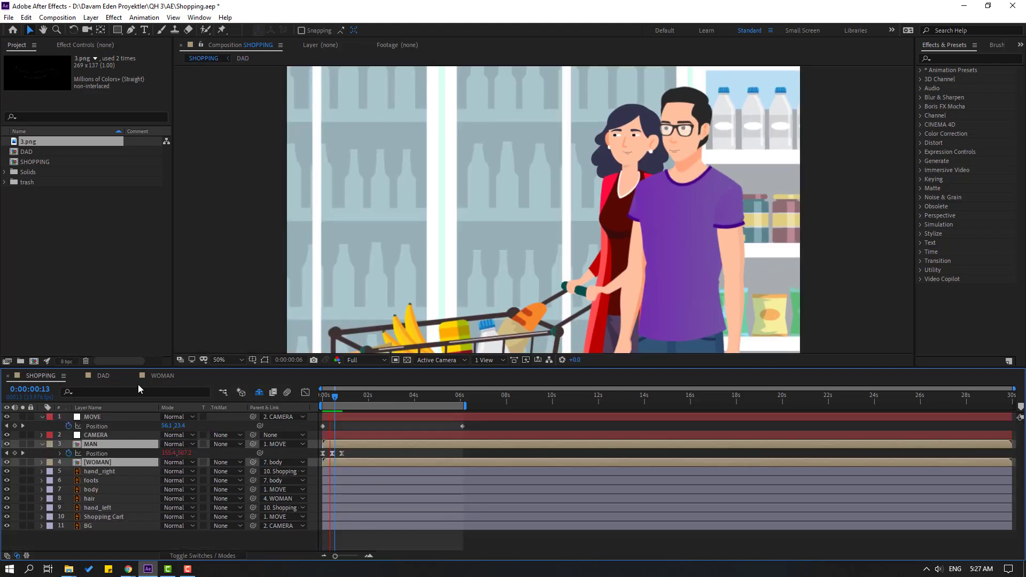